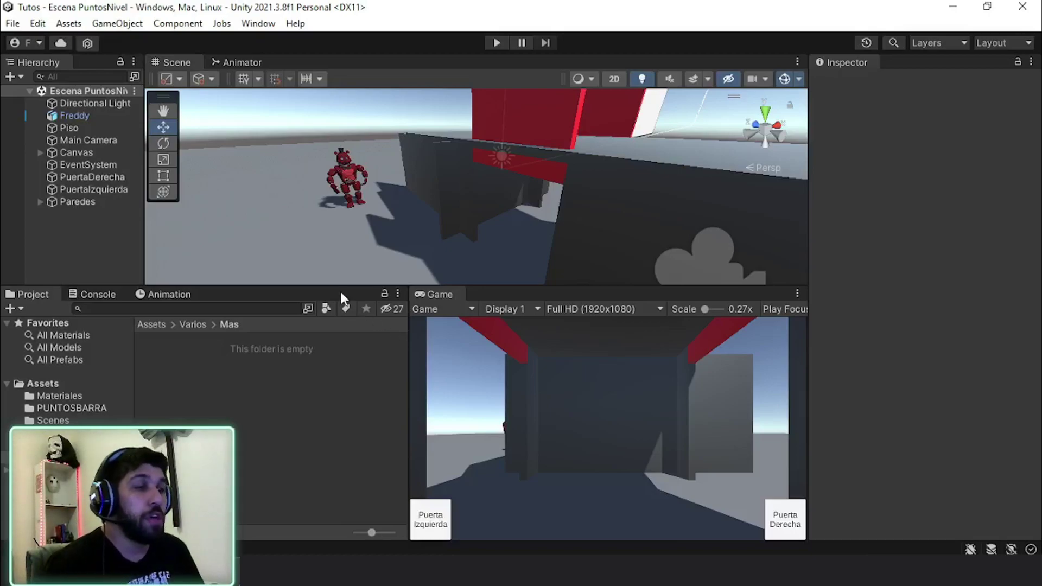
Resize and pan the Scene view, then select the PuertaIzquierda door to show its Transform and Animator.
left_click_drag(362, 287, 365, 320)
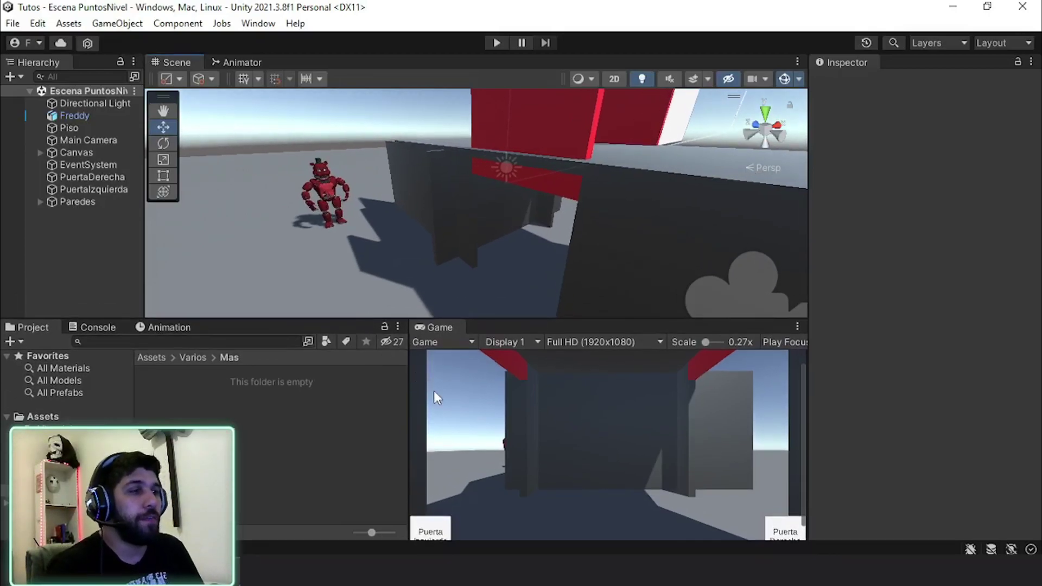
scroll(598, 397, "down", 2)
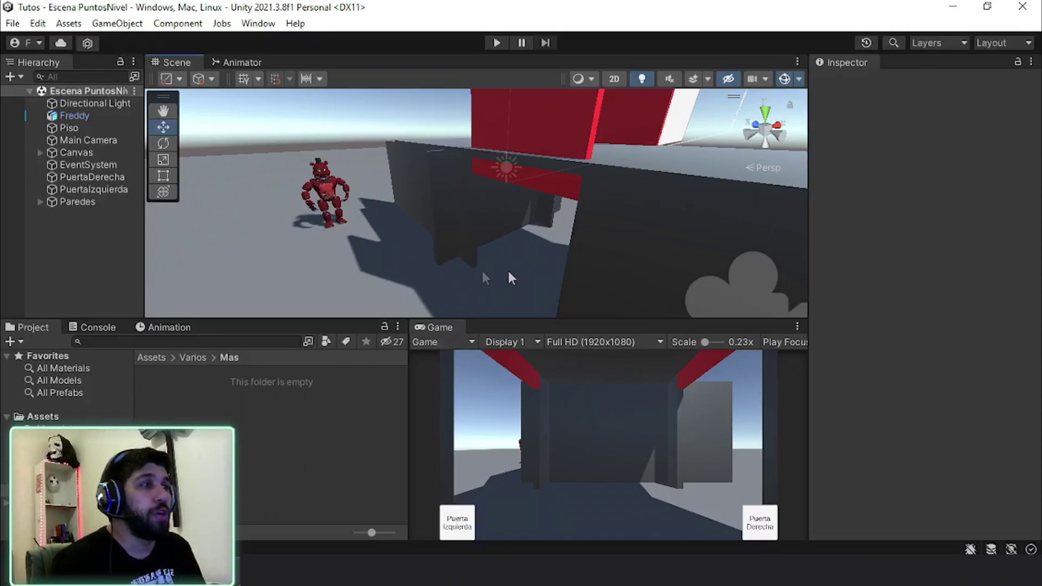
middle_click_drag(482, 278, 495, 228)
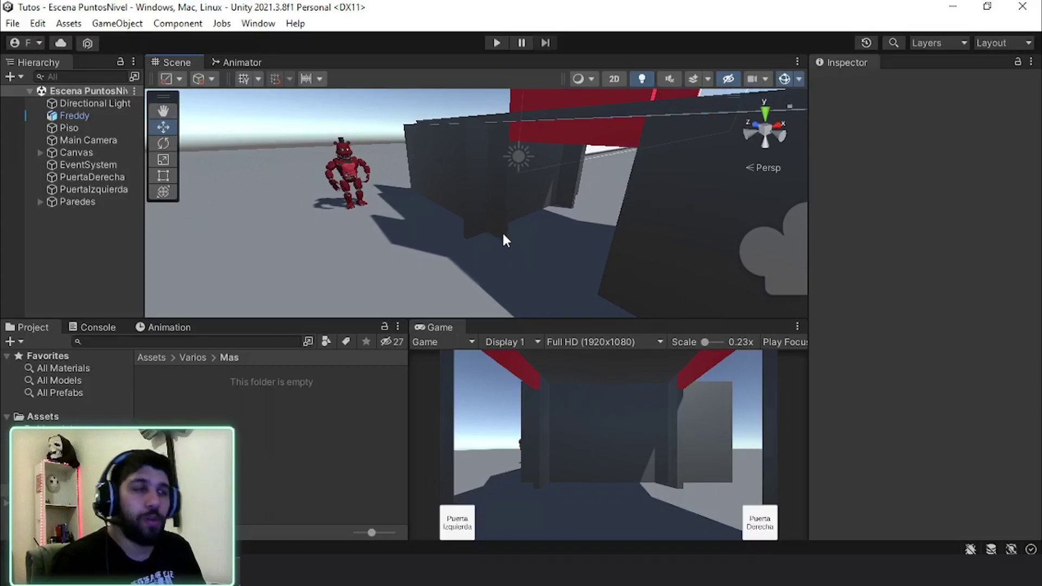
left_click(546, 140)
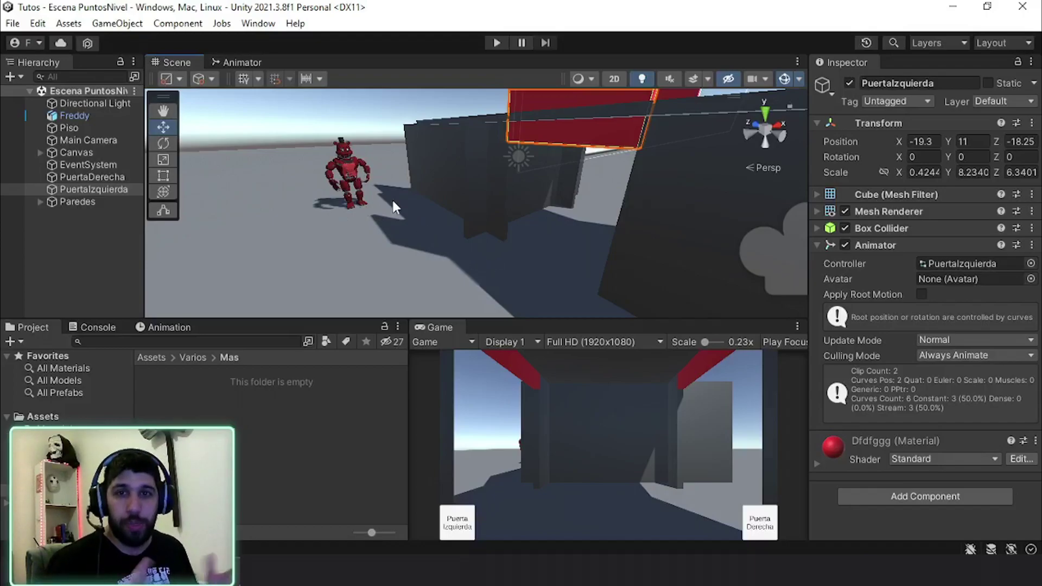
Enlarge the Game view and play-test, lowering both Puerta Izquierda and Puerta Derecha doors, then stop.
mouse_move(392, 200)
left_mouse_down("alt")
mouse_move(548, 187)
mouse_move(511, 195)
left_mouse_up("alt")
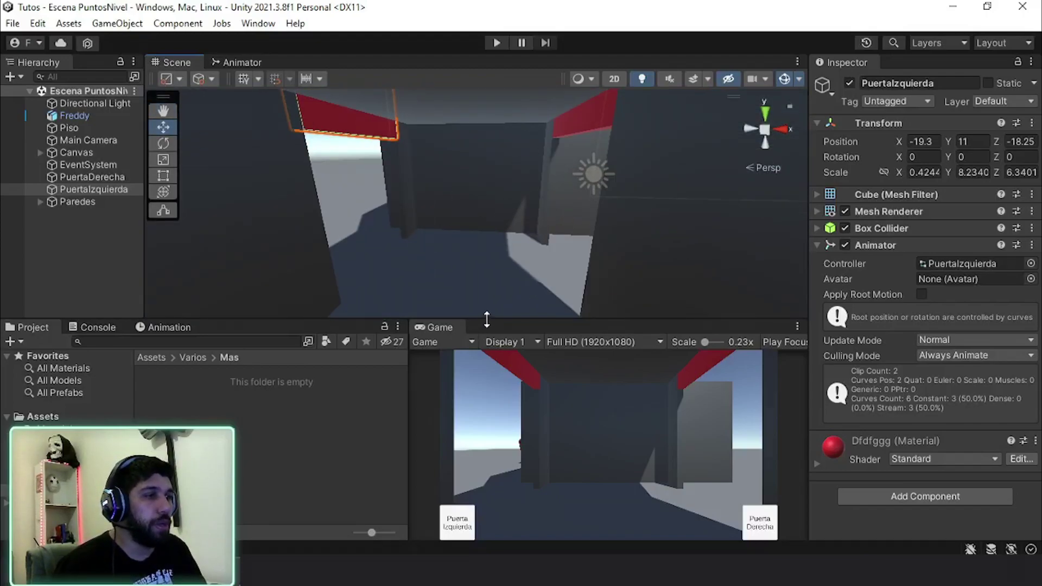
left_click_drag(487, 320, 487, 247)
left_click_drag(411, 373, 345, 373)
key("ctrl+p")
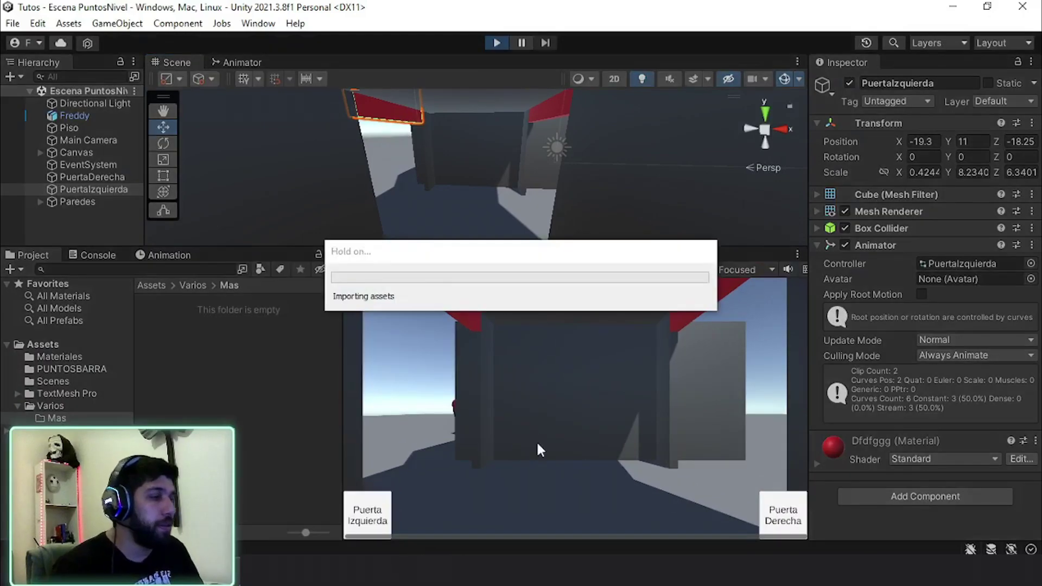
left_click(381, 512)
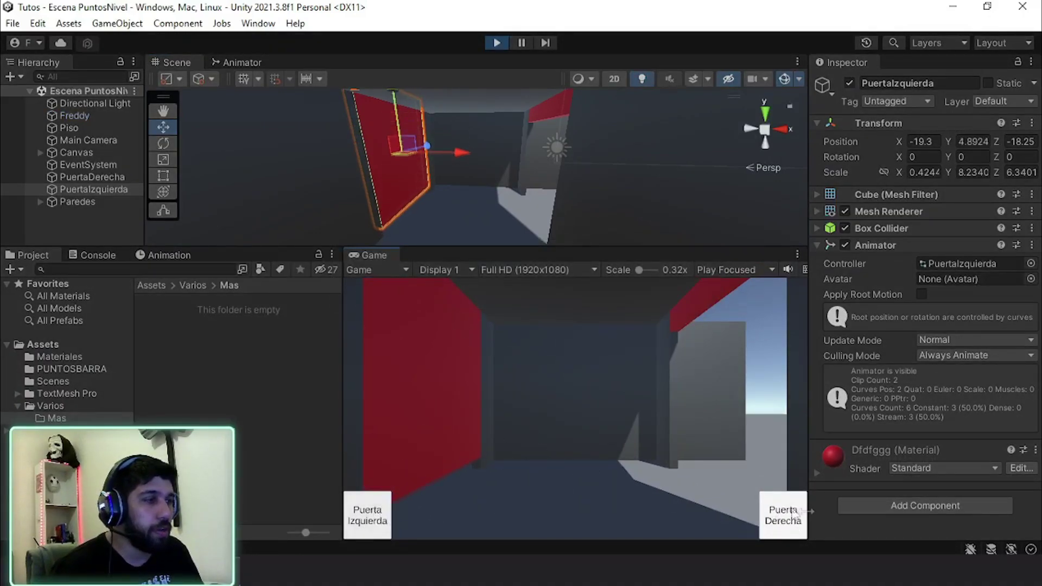
left_click(784, 515)
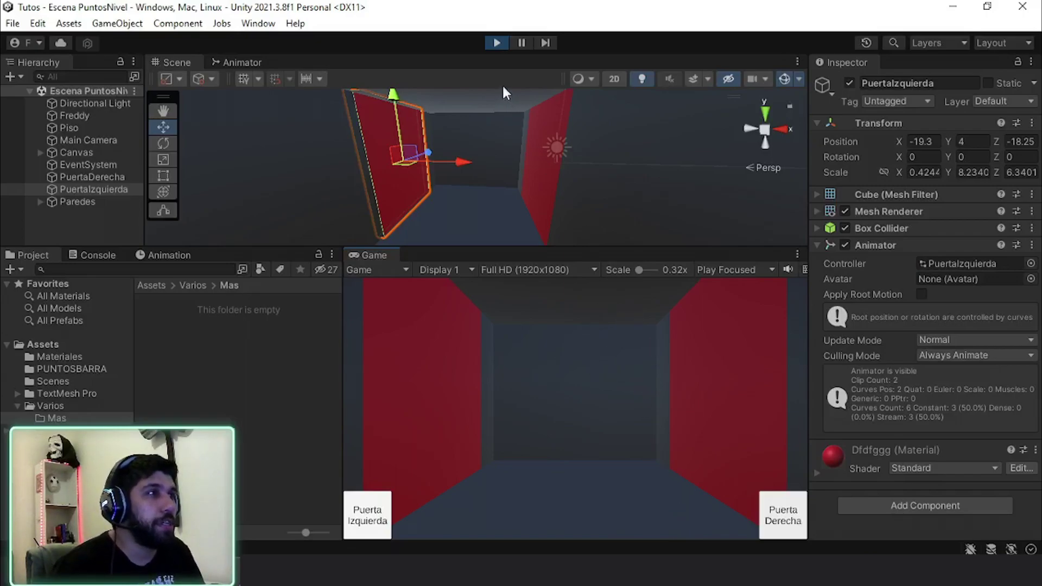
left_click(496, 43)
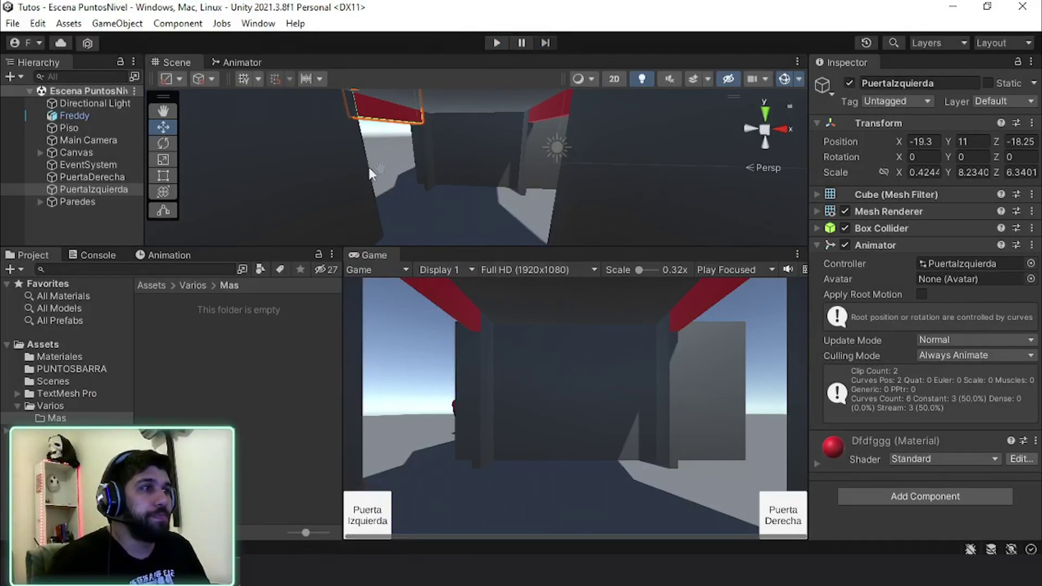
Select Freddy in the Hierarchy and orbit the Scene view around him.
scroll(357, 174, "down", 5)
left_click_drag(380, 168, 469, 177, "alt")
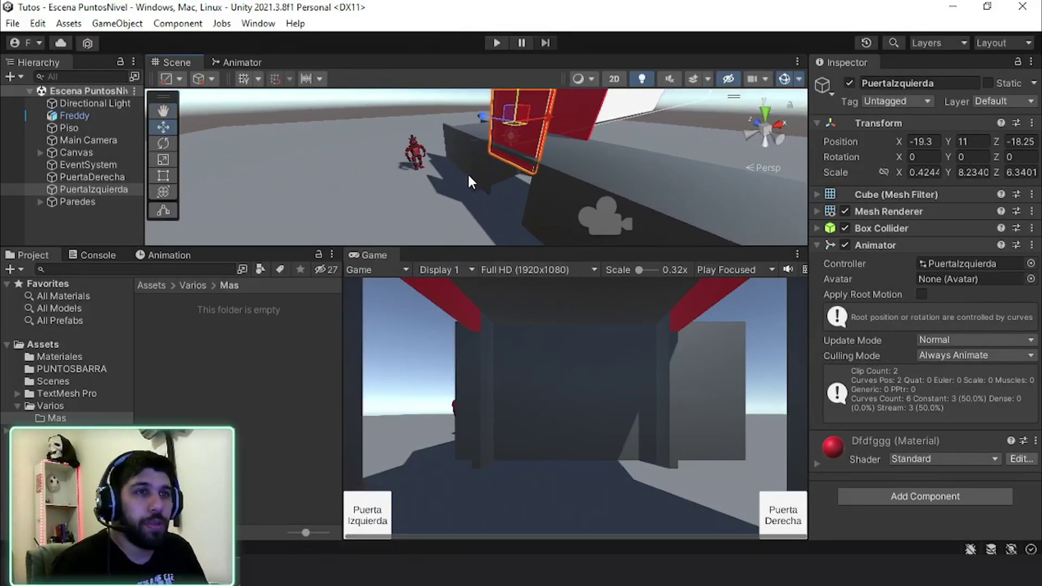
double_click(67, 115)
scroll(510, 173, "up", 2)
left_click_drag(507, 164, 678, 228, "alt")
left_click_drag(546, 190, 469, 174, "alt")
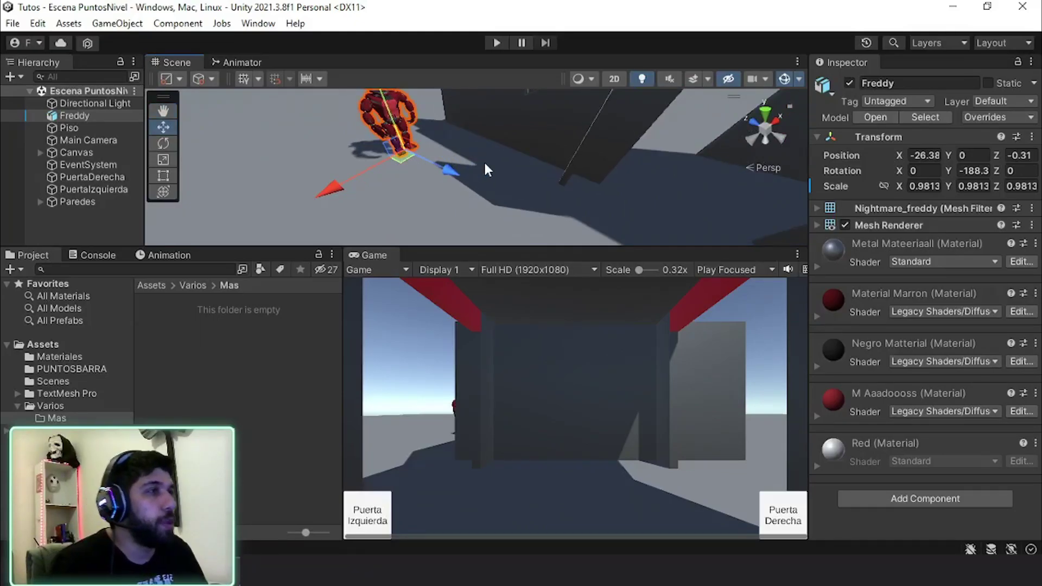
mouse_move(484, 160)
left_mouse_down("alt")
mouse_move(576, 182)
mouse_move(403, 220)
mouse_move(523, 201)
mouse_move(464, 237)
mouse_move(536, 214)
left_mouse_up("alt")
Rotate Freddy to Y -215.8 and move him into the left doorway at X -22.58, Z -12.06.
key("e")
key("w")
left_click_drag(431, 217, 431, 200)
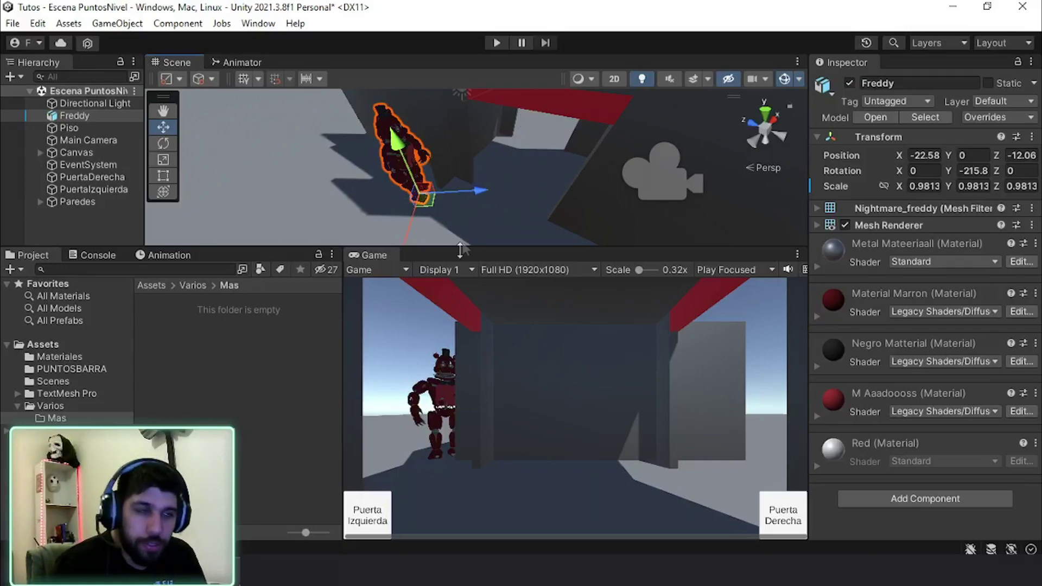
Enlarge the Scene and Project panels and select the main camera.
left_click_drag(488, 249, 487, 316)
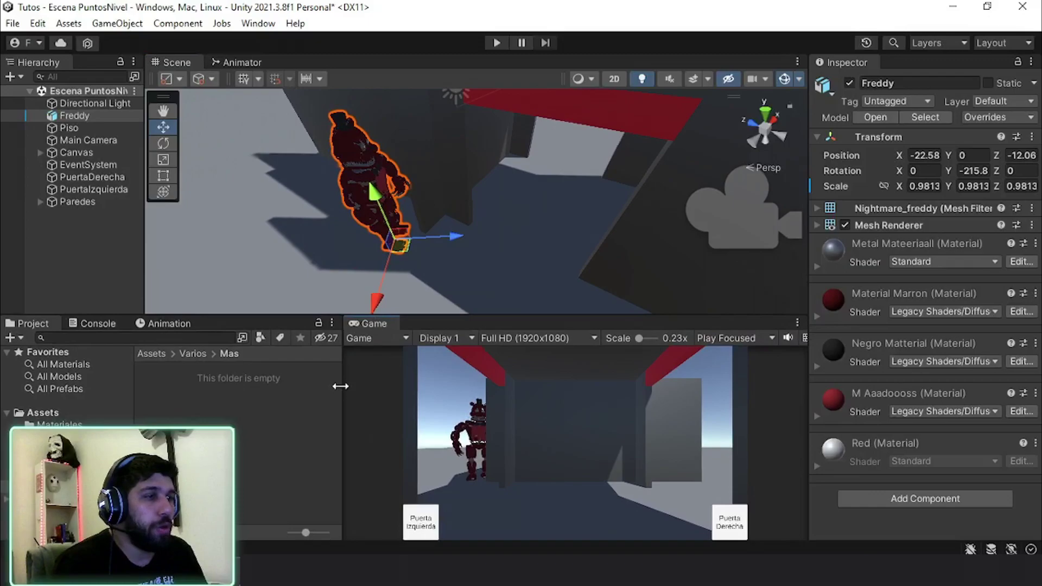
left_click_drag(341, 386, 453, 382)
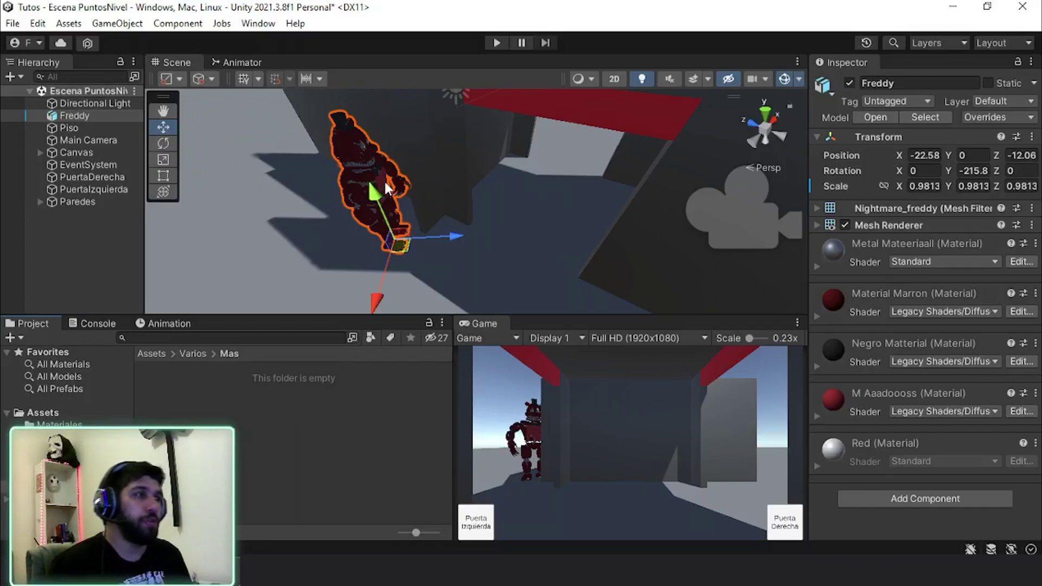
mouse_move(485, 180)
left_mouse_down("alt")
mouse_move(462, 246)
mouse_move(519, 220)
left_mouse_up("alt")
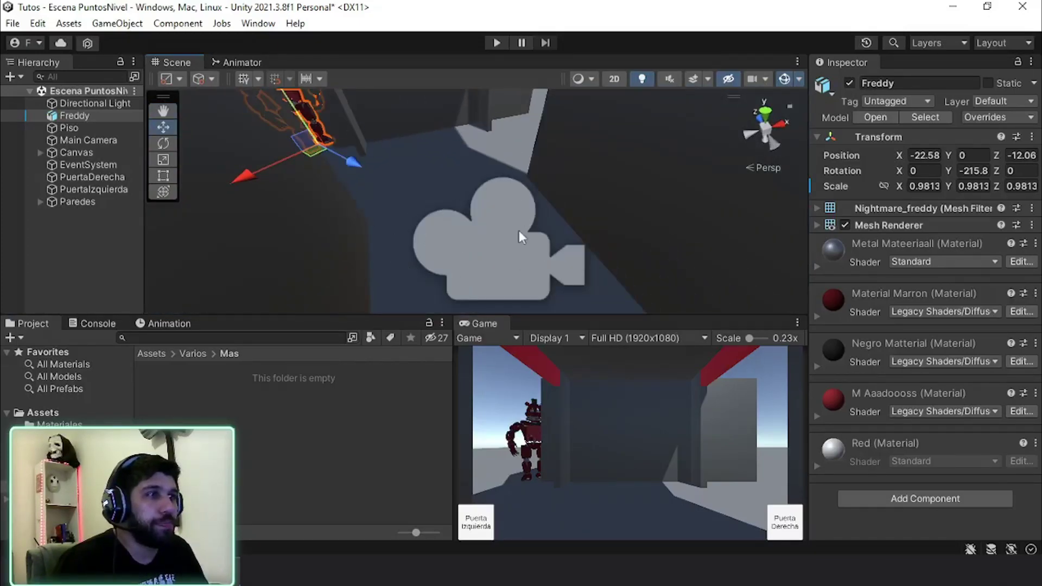
left_click(520, 236)
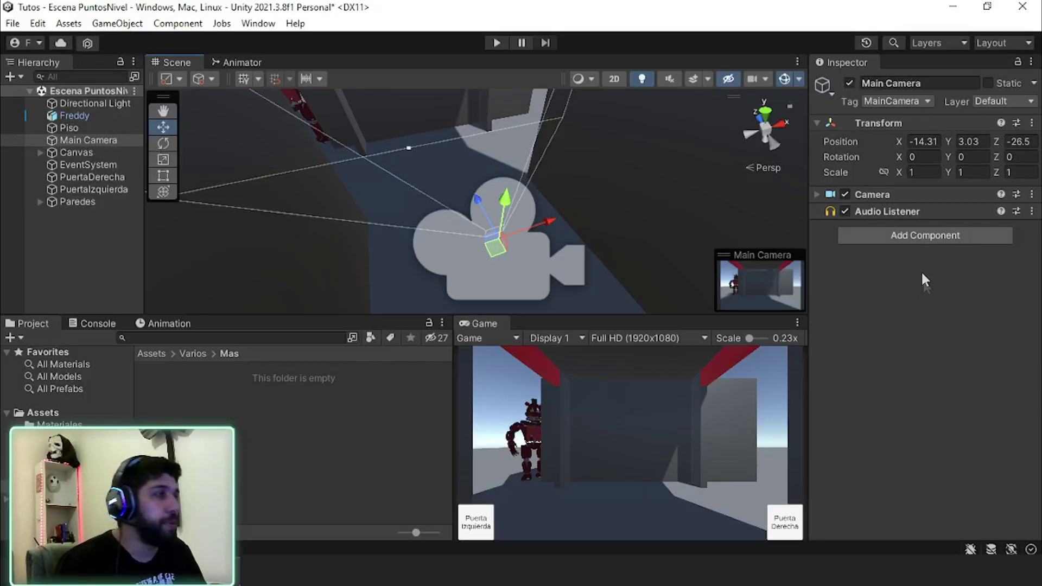
Create a 3D Capsule object and raise it slightly at the camera's position.
left_click(923, 235)
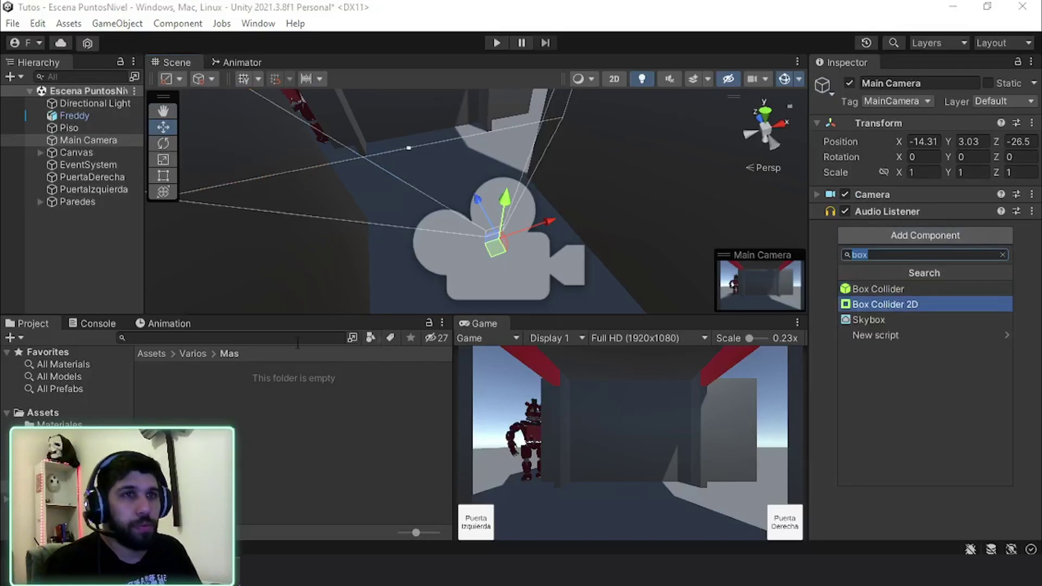
left_click(77, 225)
right_click(77, 226)
mouse_move(125, 411)
left_click(304, 444)
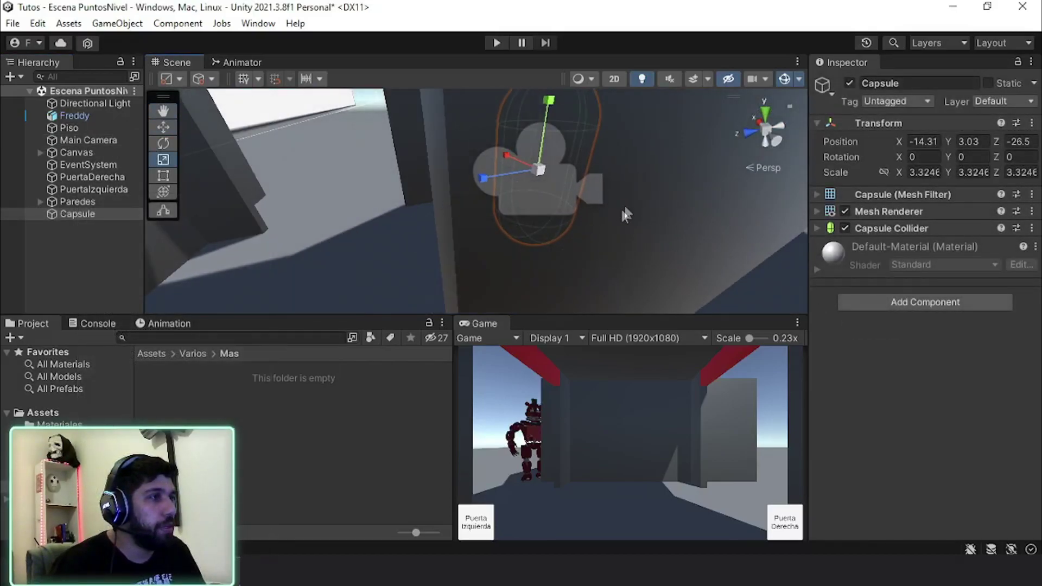
mouse_move(536, 142)
left_mouse_down()
mouse_move(545, 136)
mouse_move(881, 288)
left_mouse_up()
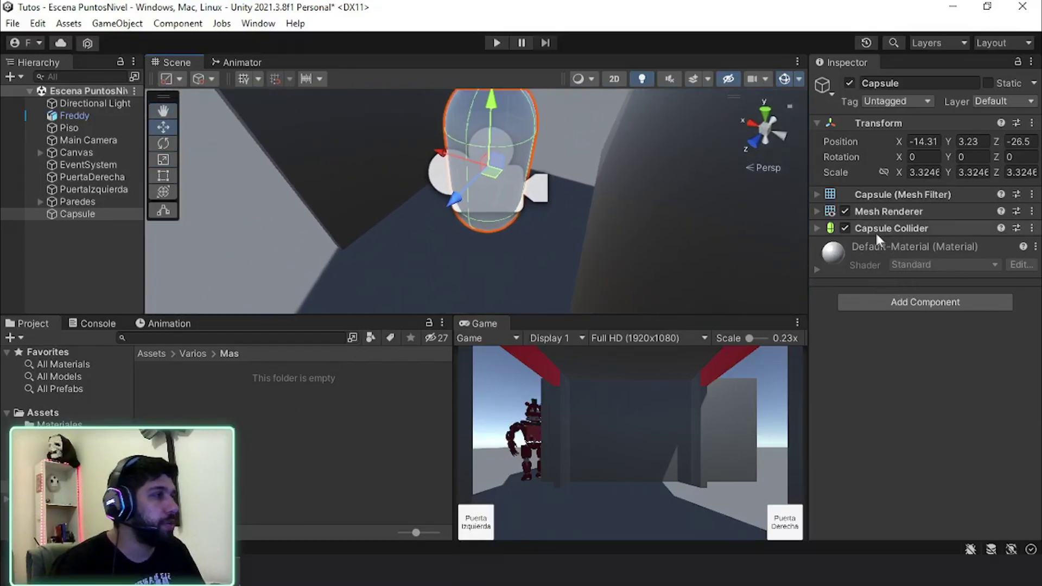
Remove the capsule's Mesh Renderer and Mesh Filter components so it is invisible.
right_click(886, 213)
left_click(902, 280)
right_click(879, 194)
left_click(924, 256)
left_click_drag(610, 186, 429, 211, "alt")
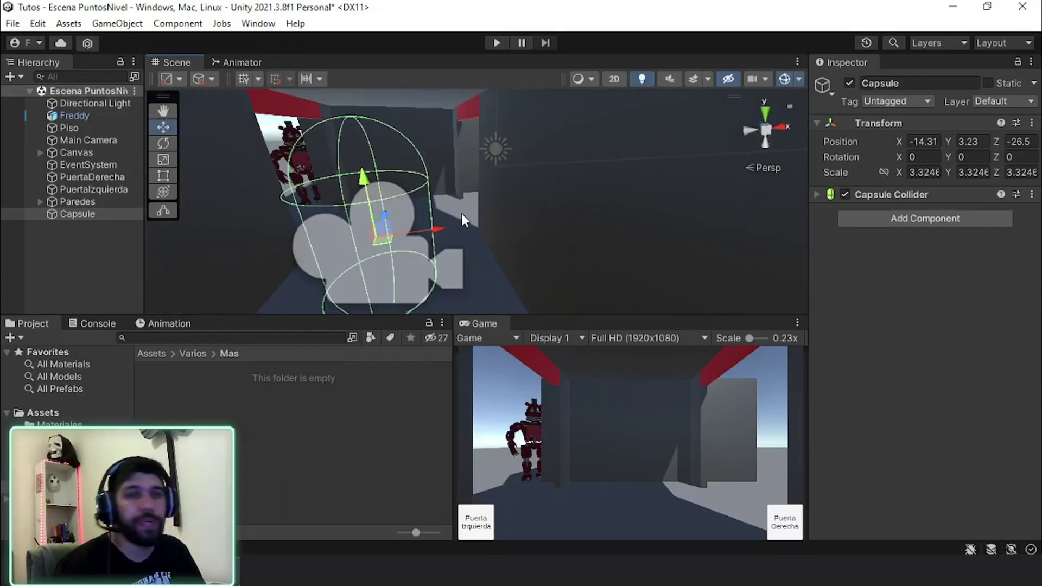
Tag the capsule as Player and nudge it forward along Z around the camera.
left_click(893, 101)
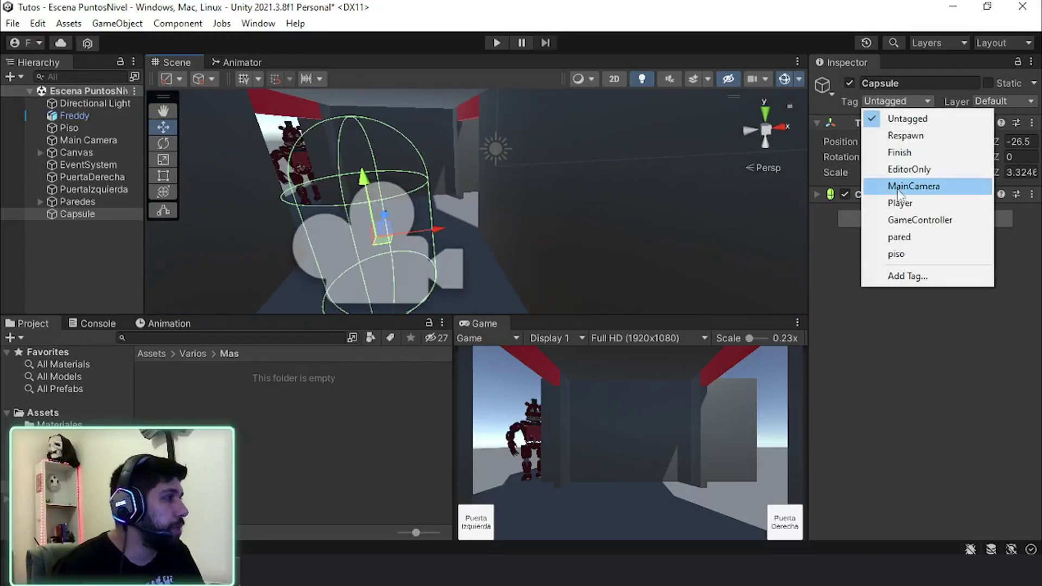
left_click(900, 203)
left_click_drag(429, 208, 549, 176, "alt")
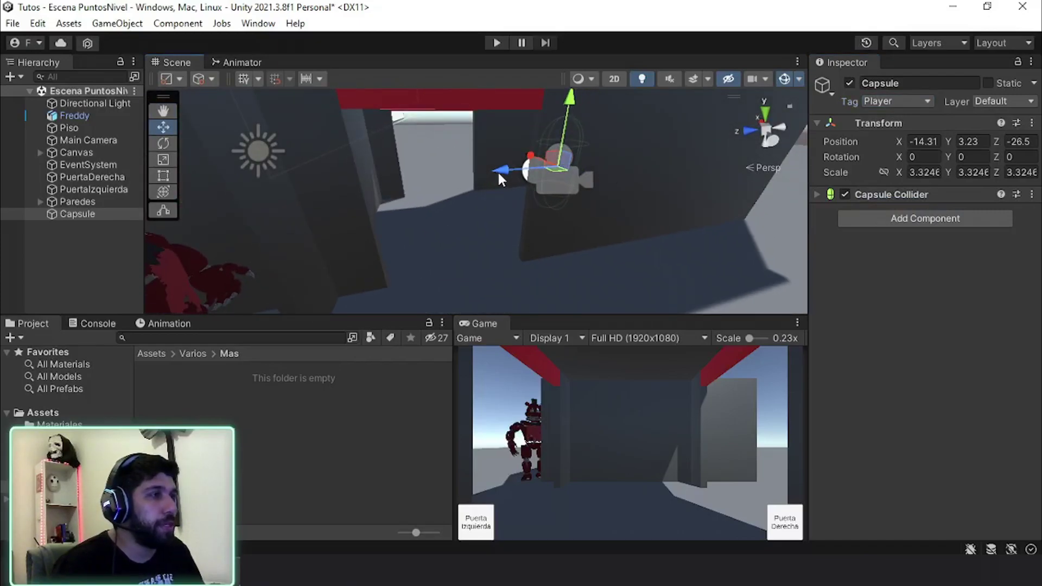
mouse_move(498, 173)
left_mouse_down()
mouse_move(491, 187)
mouse_move(405, 228)
left_mouse_up()
right_click(294, 436)
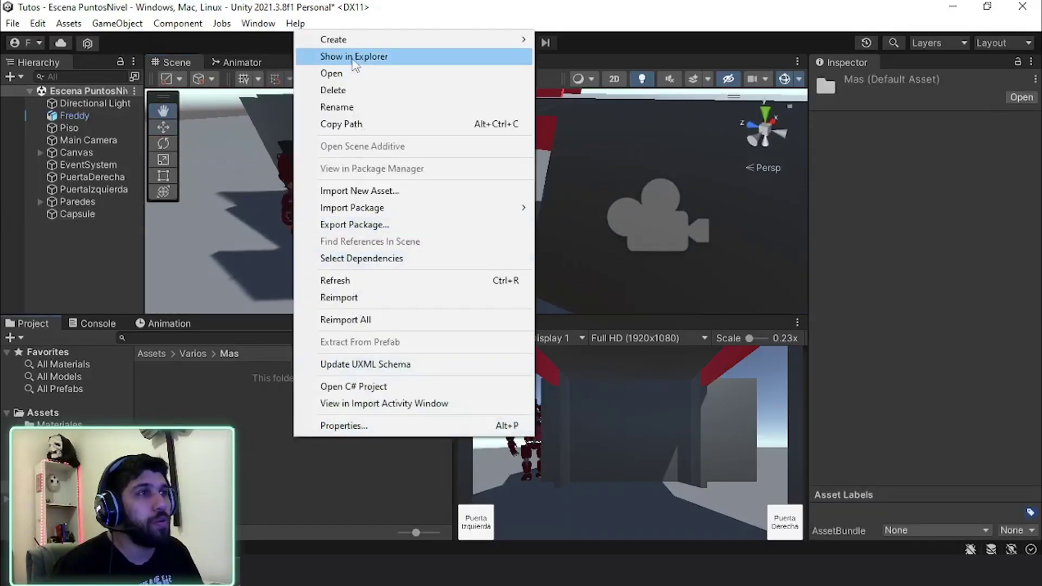
Create a C# script named detectaPlayer in the Mas folder and open it in Visual Studio.
mouse_move(358, 40)
left_click(680, 61)
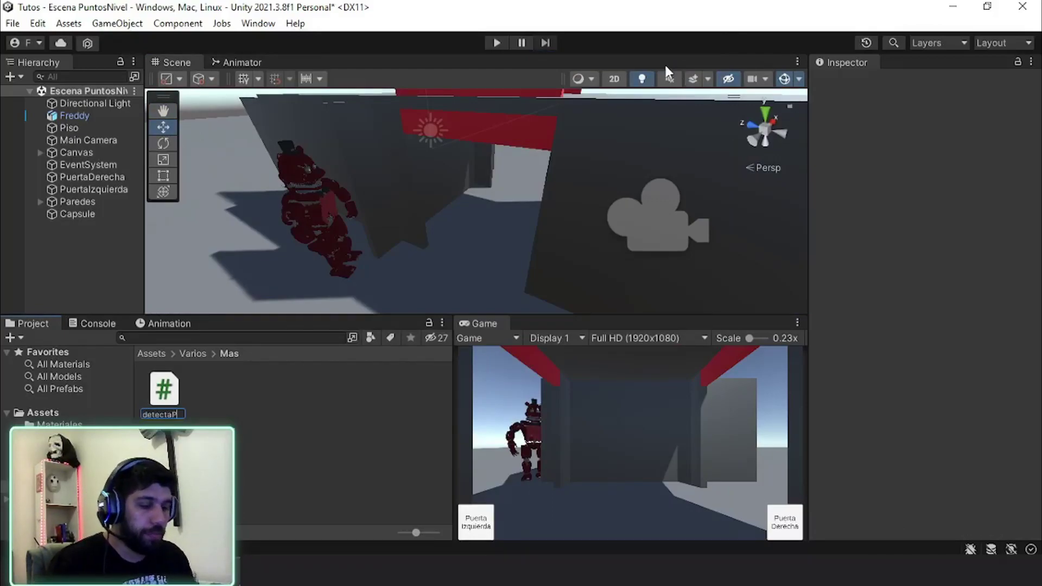
type("r")
key("Return")
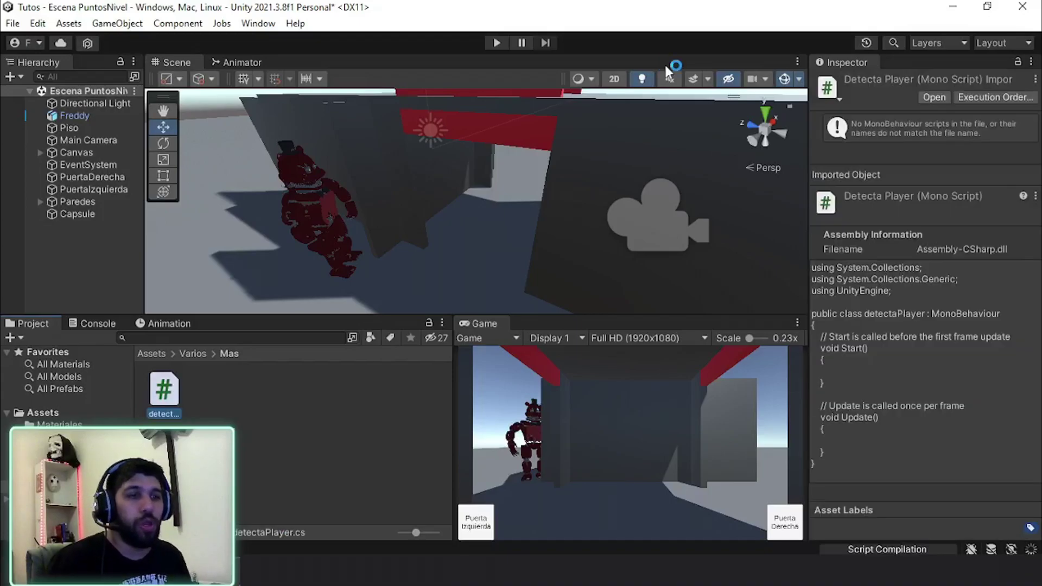
left_click(324, 412)
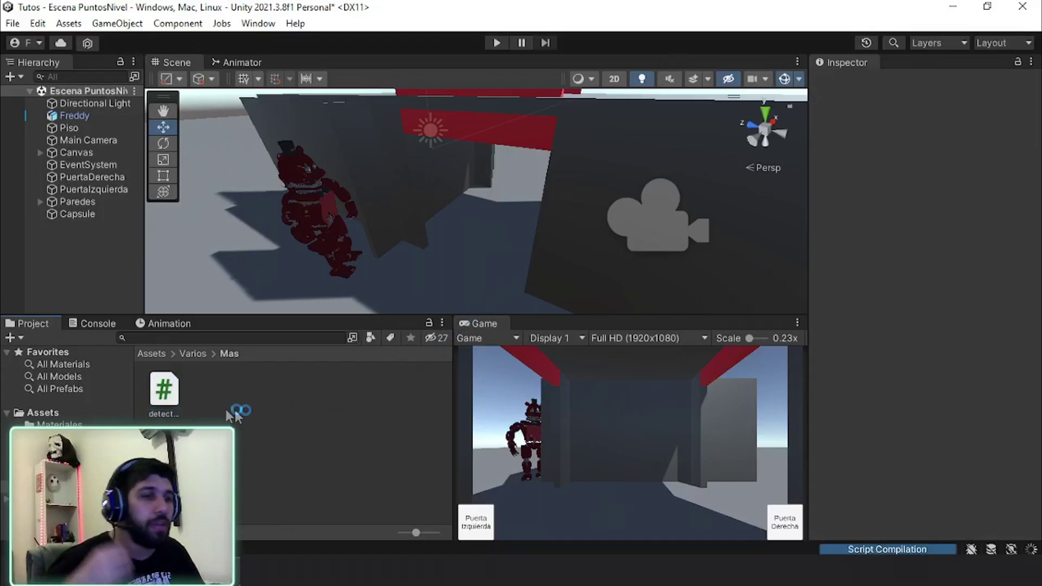
double_click(164, 396)
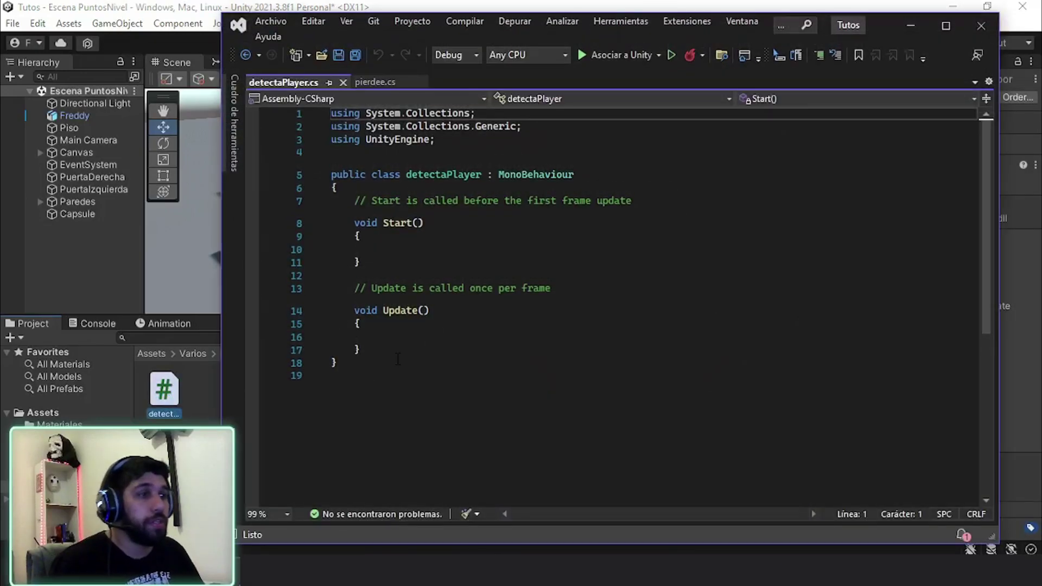
left_click_drag(364, 350, 275, 207)
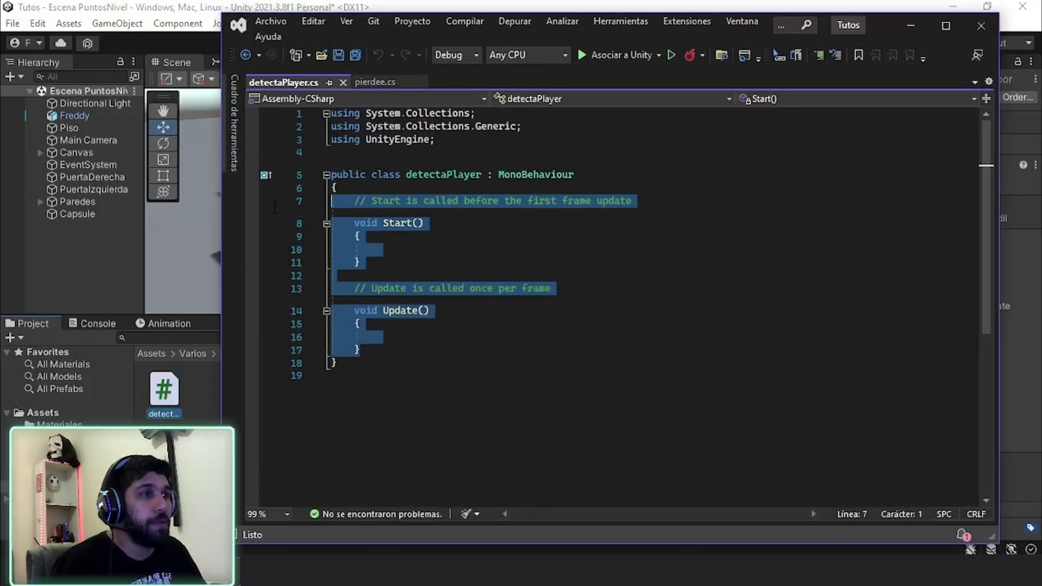
Replace the template code with a private void Update() method declaring RaycastHit hit;.
key("Delete")
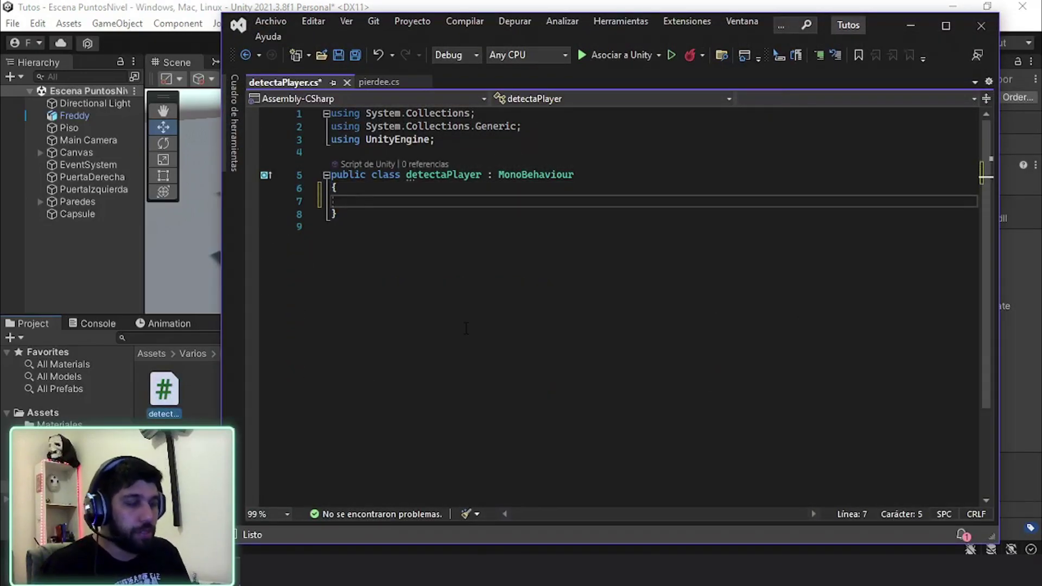
type("void upd")
key("Return")
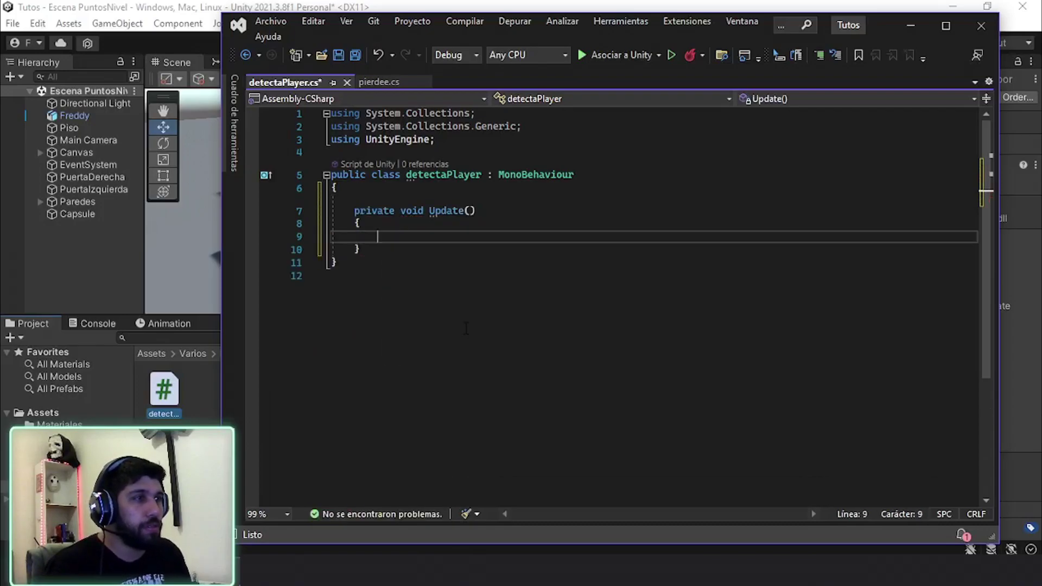
left_click_drag(454, 32, 500, 20)
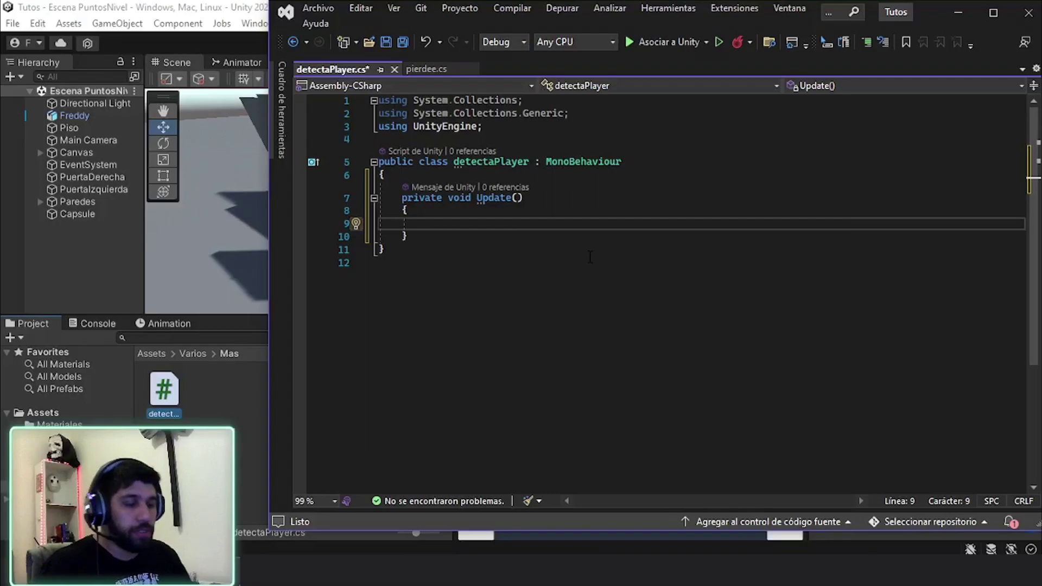
type("raycast")
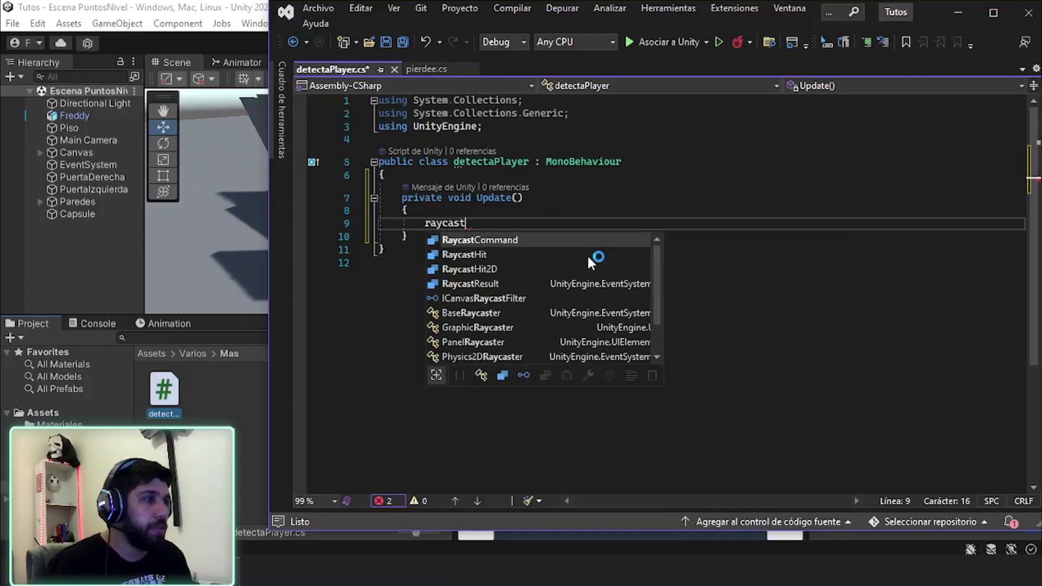
type("H hit")
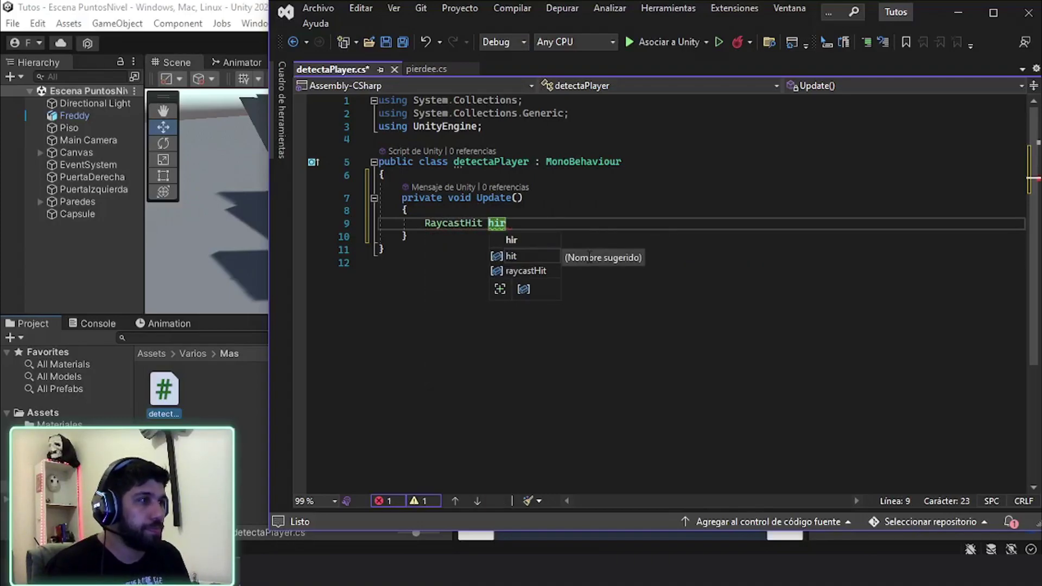
type(";")
key("Return")
Add if(Physics.Raycast(transform.position, transform.forward, out hit, 20)) inside Update.
type("if(ph")
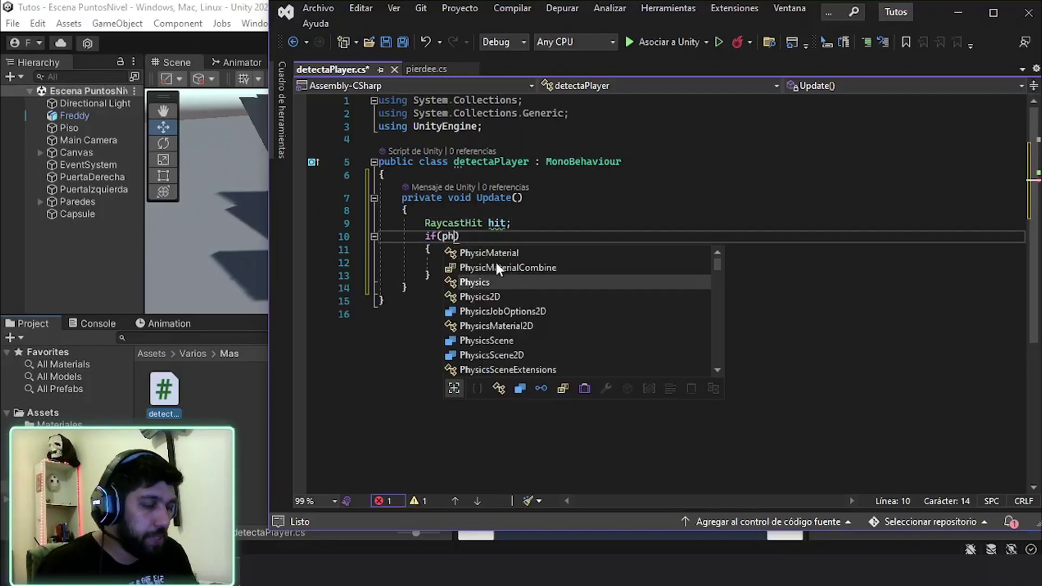
type("ys")
key("Tab")
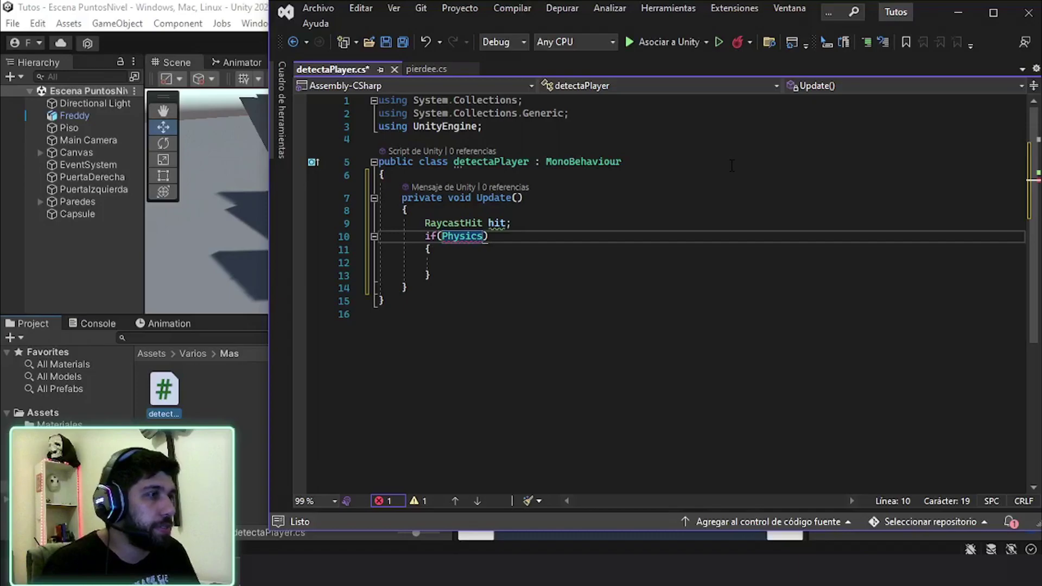
type(".")
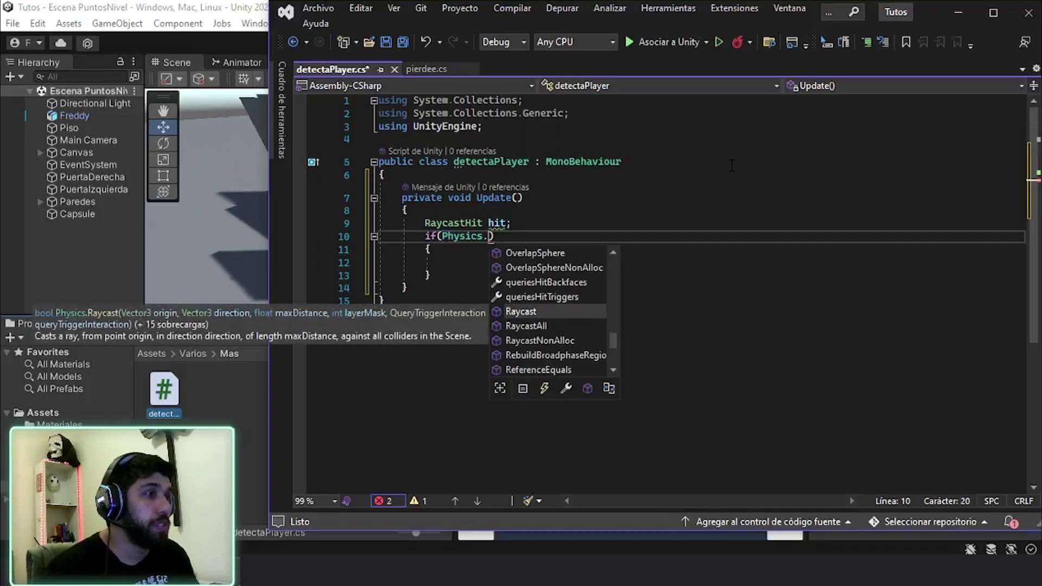
type("Raycas")
key("Tab")
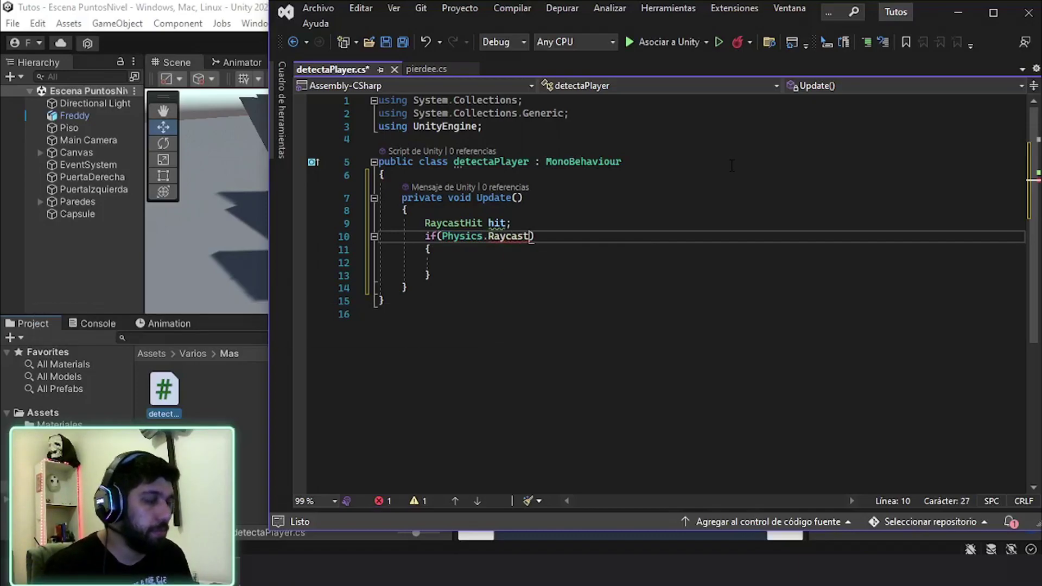
type("(")
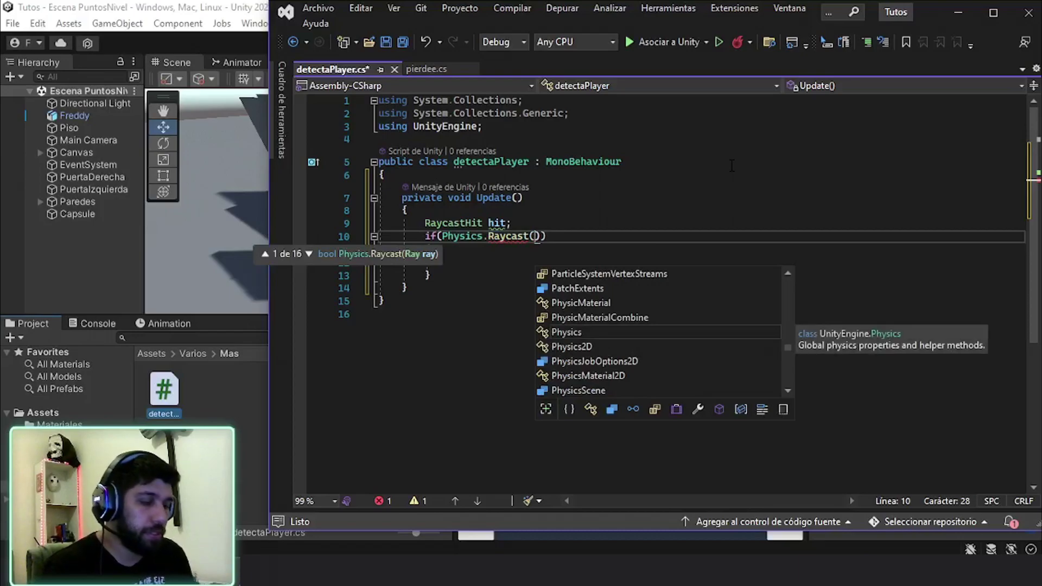
type("trans")
key("Tab")
type(".po")
key("Tab")
type(", transf")
key("Tab")
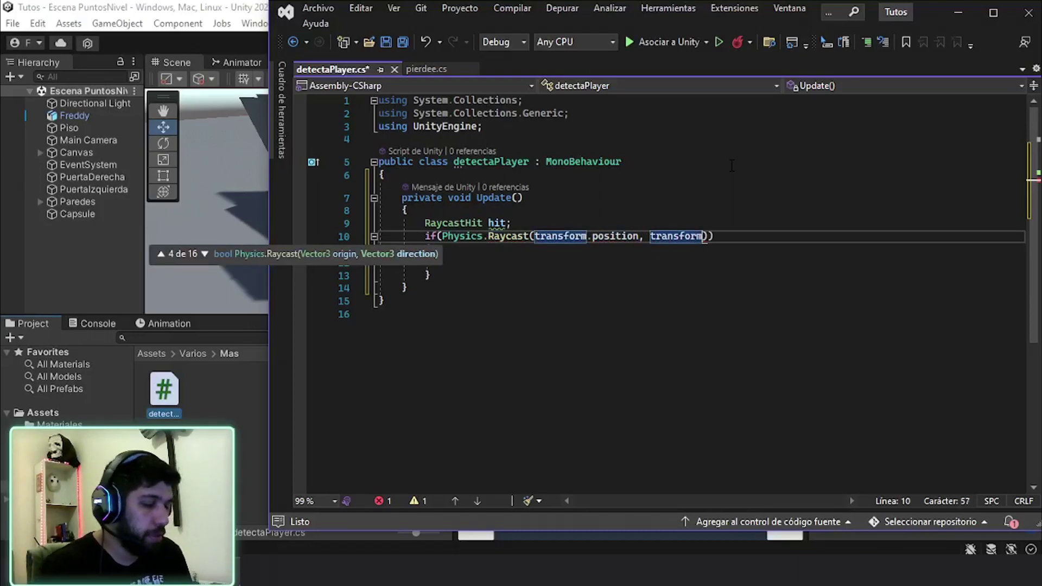
type(".fo")
key("Tab")
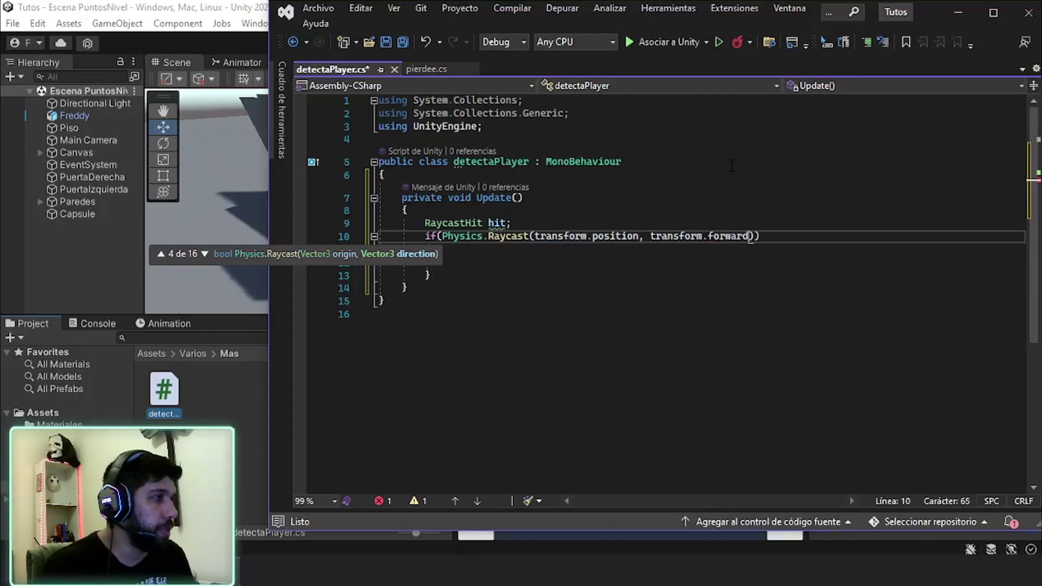
type(", out hi")
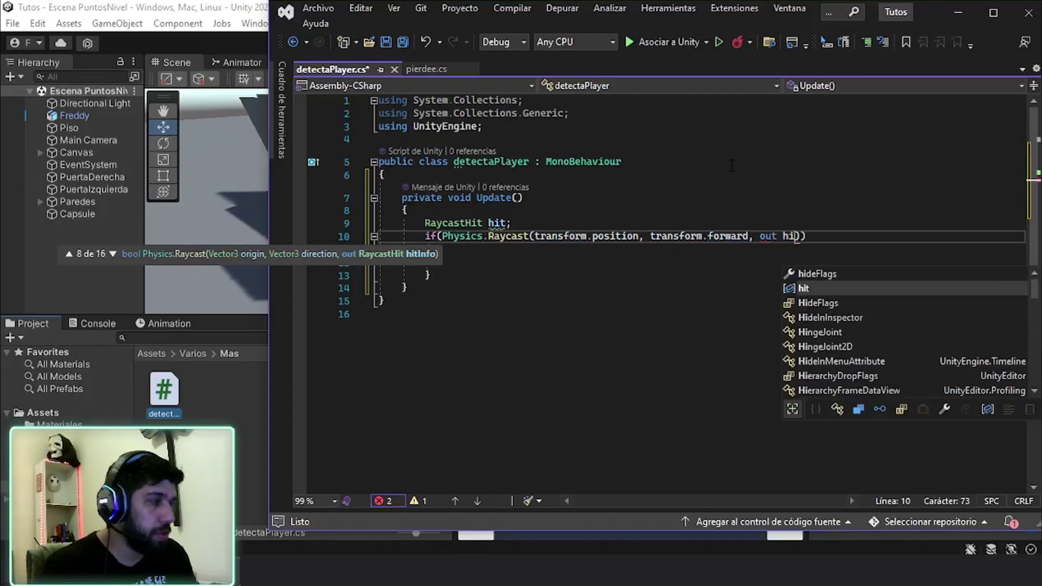
key("Tab")
type(", 20))")
key("Down")
key("Down")
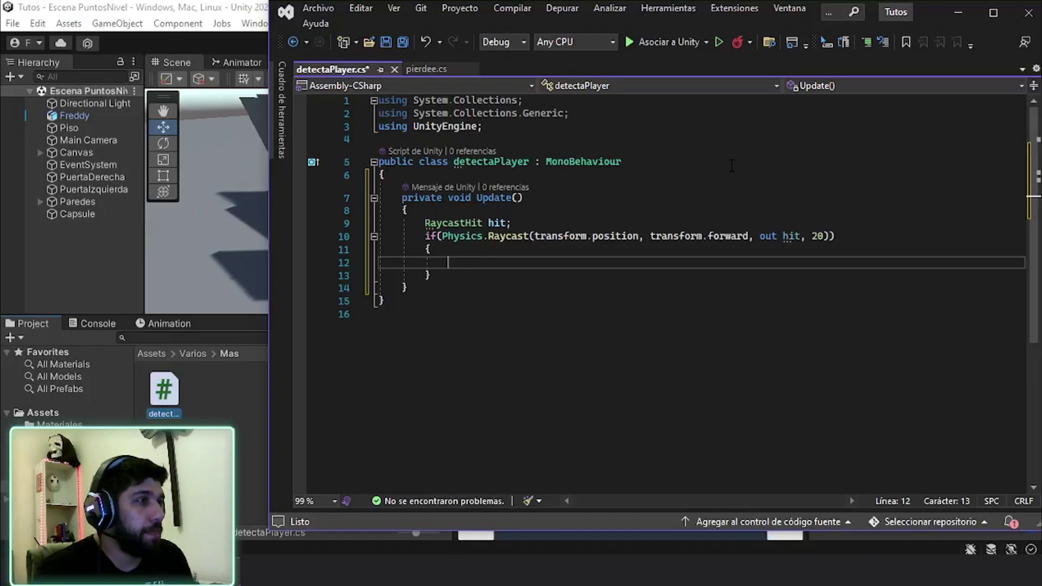
type("if(")
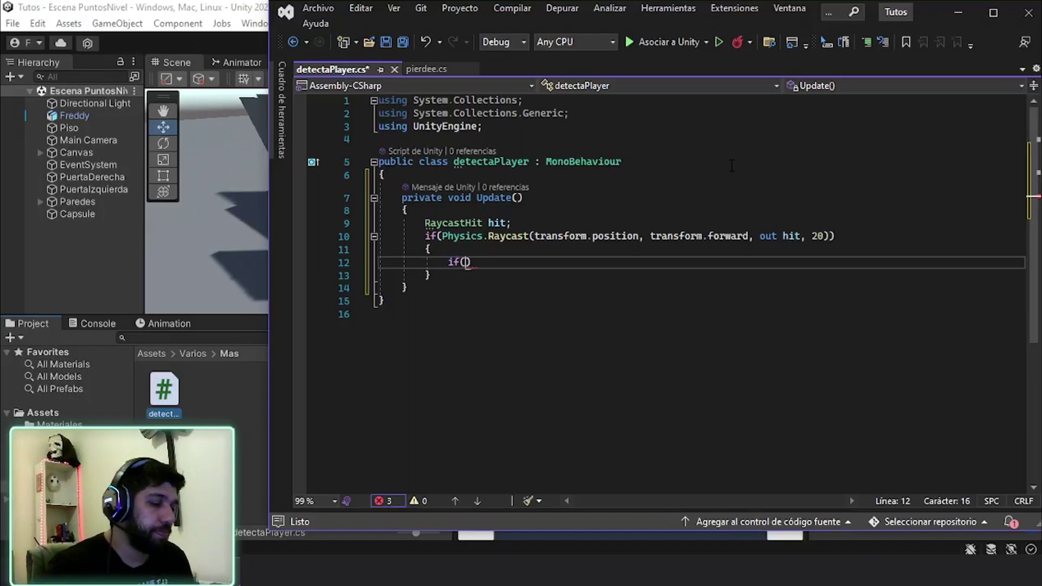
type("cv")
Inside the raycast block, add an empty if(hit.collider.tag == "Player") check.
key("BackSpace")
key("BackSpace")
type("hit")
type(".col")
type("lider")
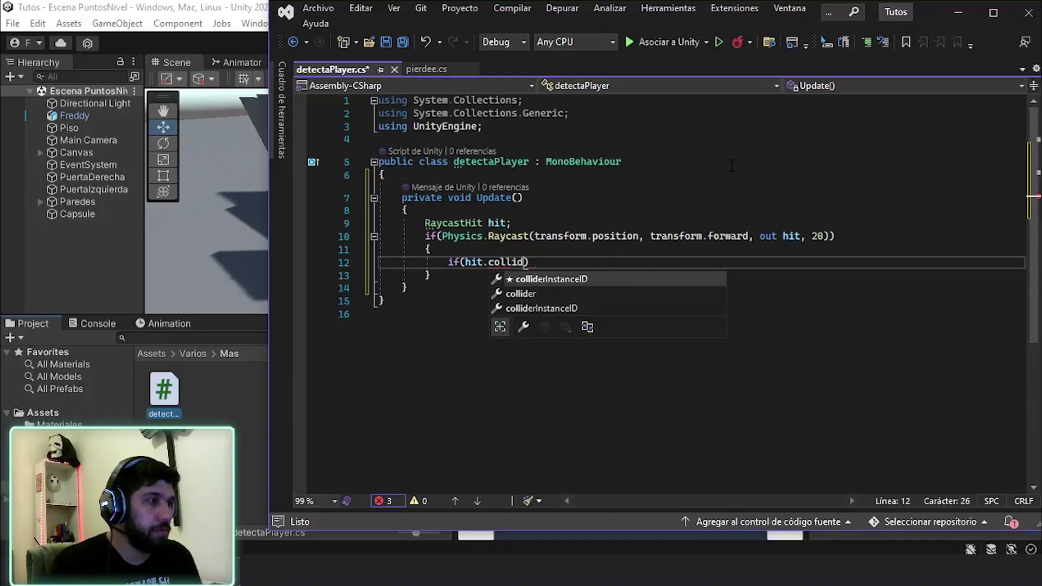
key("Tab")
type(".tag == \"Player")
key("End")
key("Return")
type("{")
key("Return")
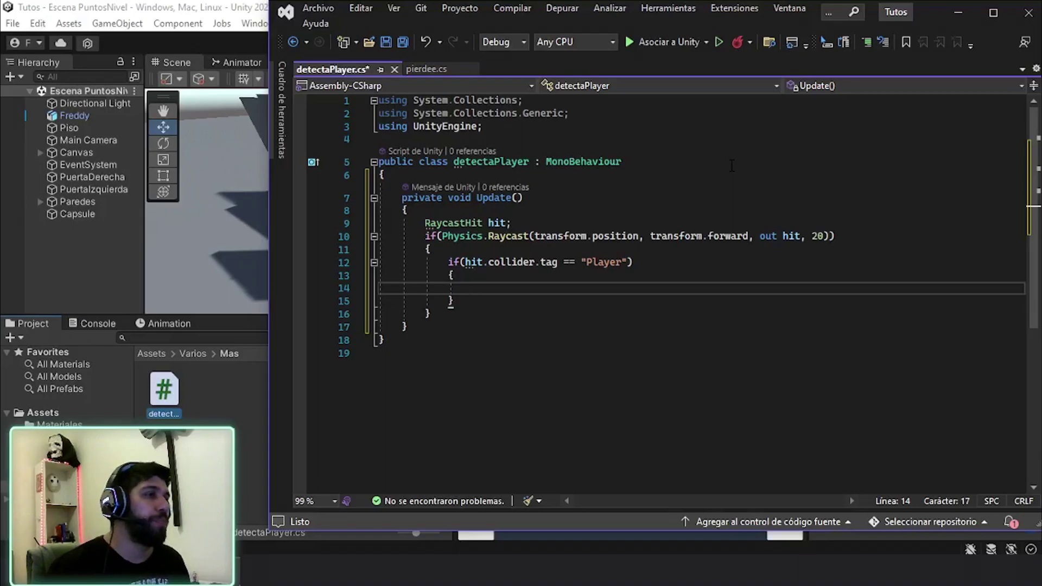
left_click(429, 329)
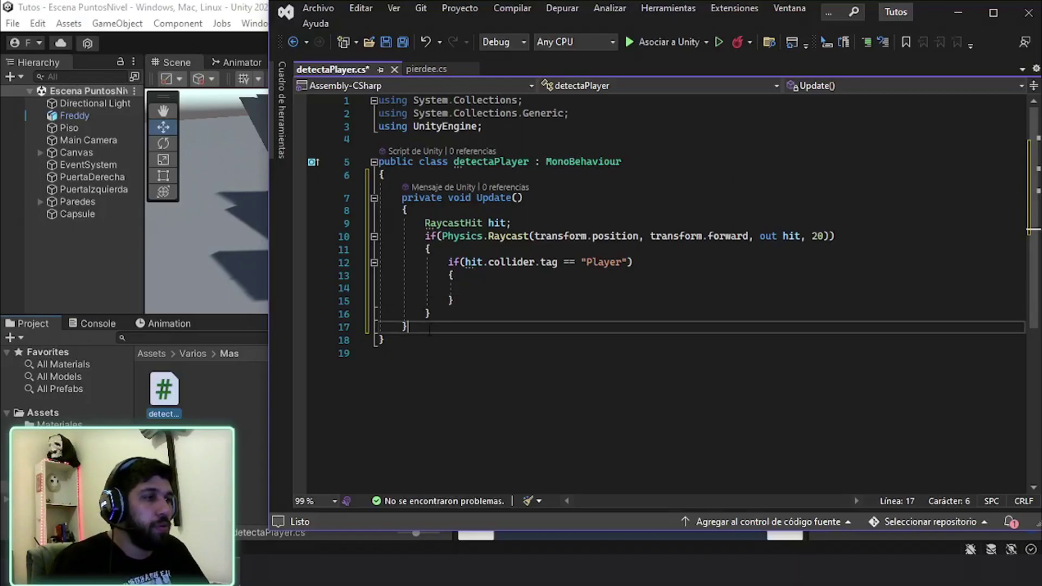
Declare an IEnumerator tiempoPierde() coroutine with an empty body below Update.
key("Return")
key("Return")
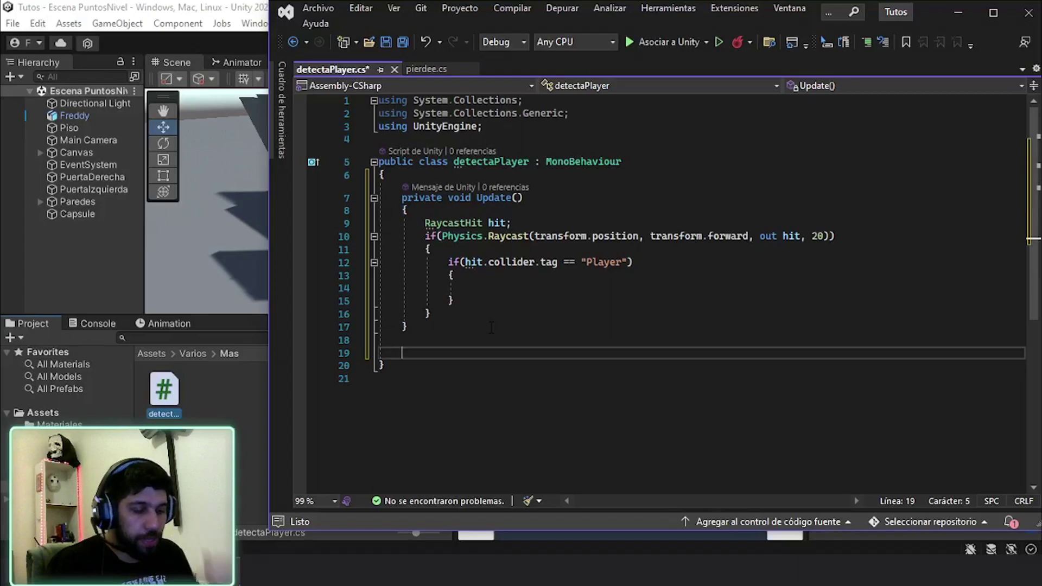
type("ienumera")
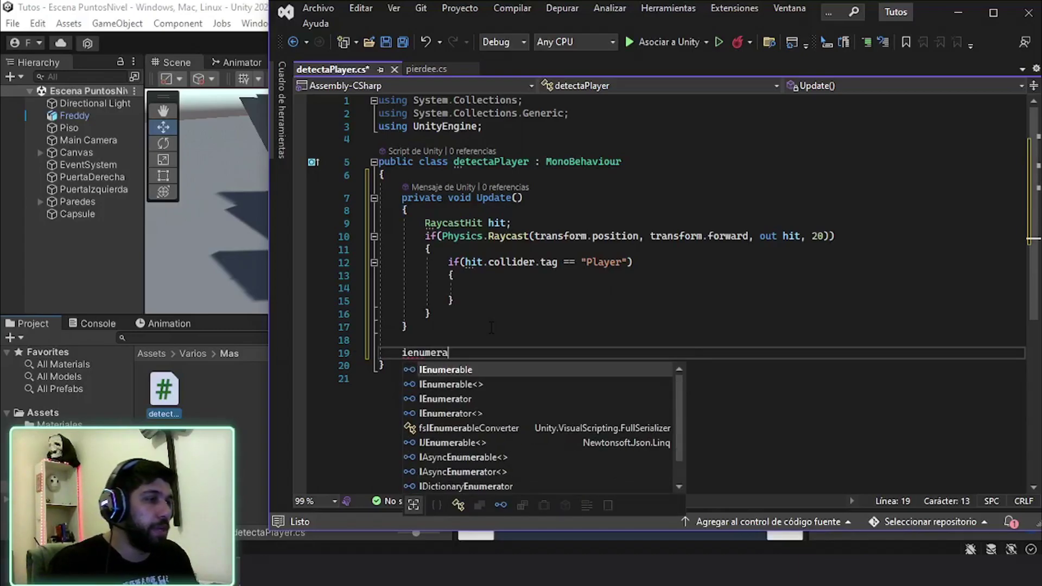
type("tor")
key("Tab")
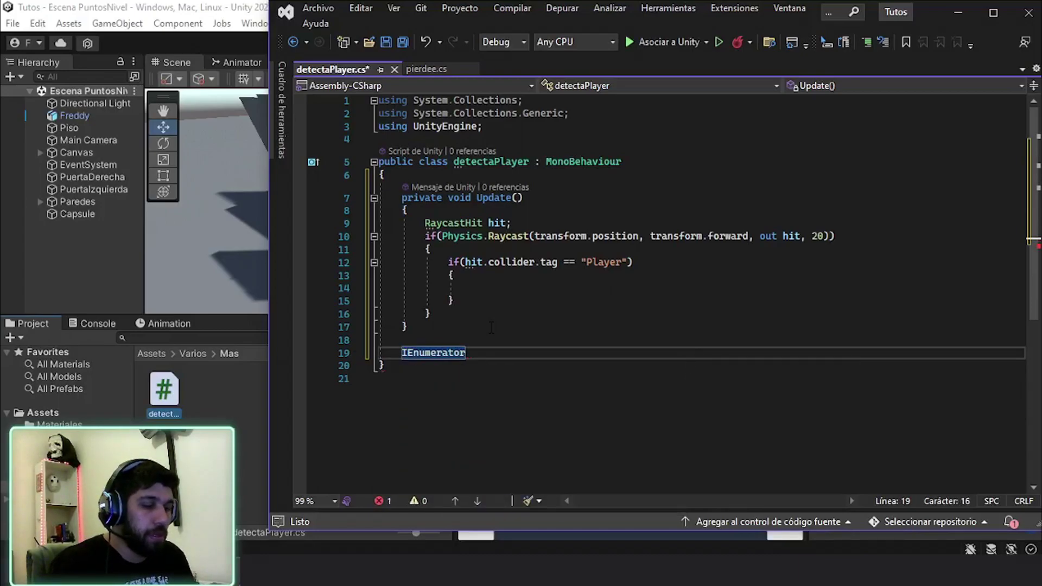
type("tiempoPierde()")
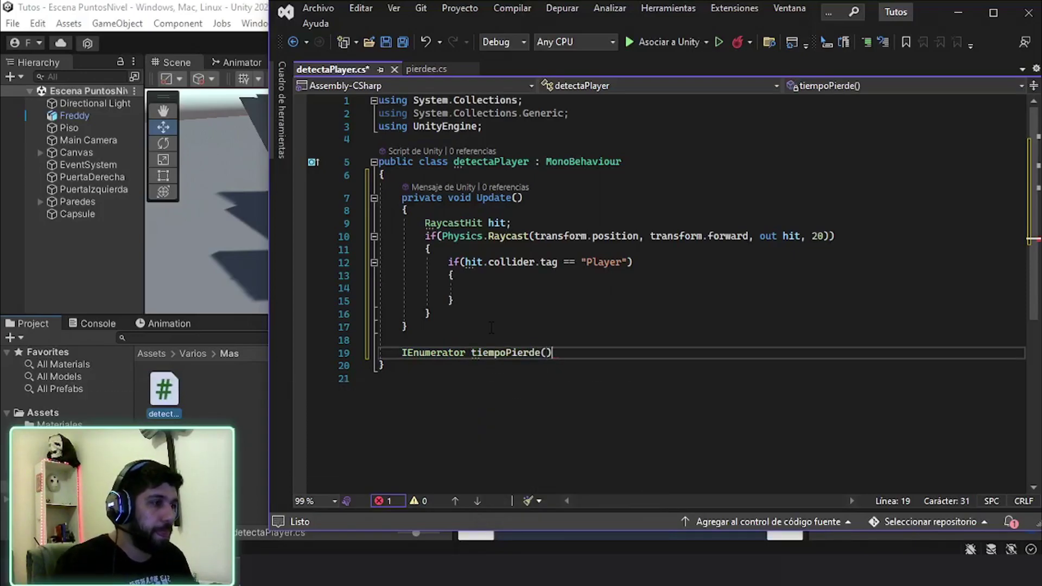
key("Return")
type("{")
key("Return")
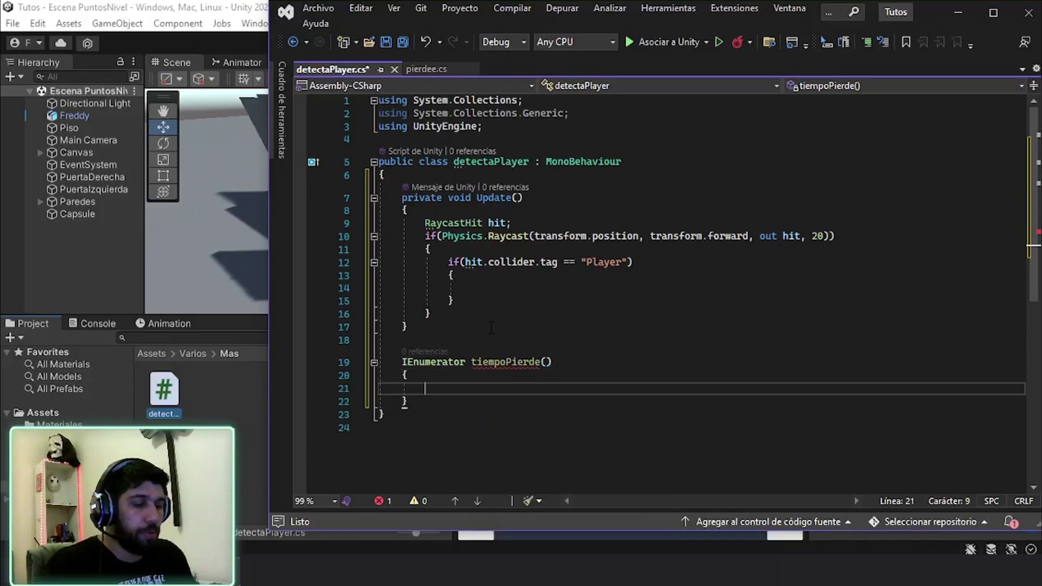
Make tiempoPierde yield return new WaitForSeconds for two seconds.
type("yield return new waitforsec")
key("Tab")
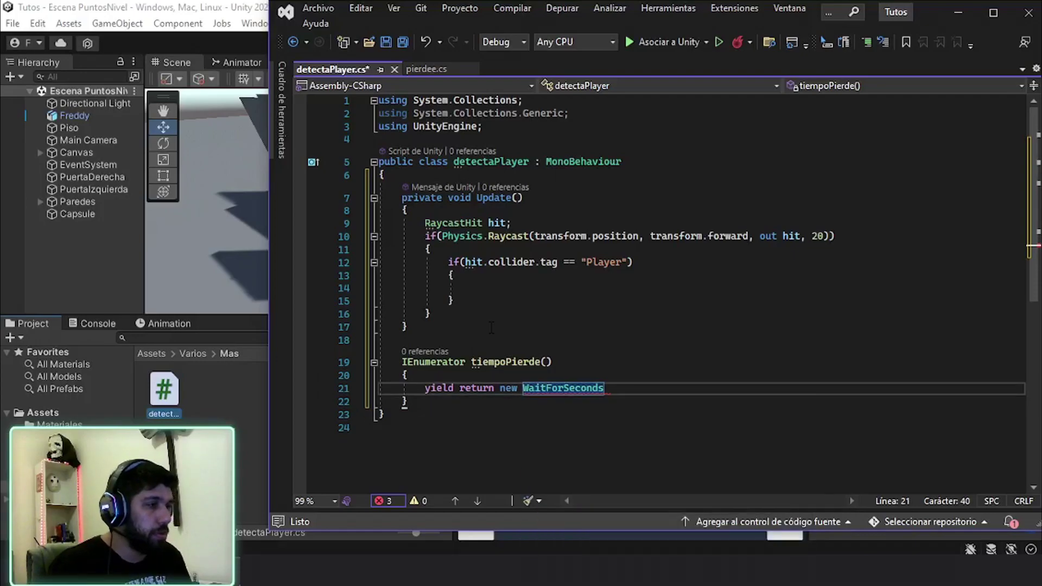
type("(")
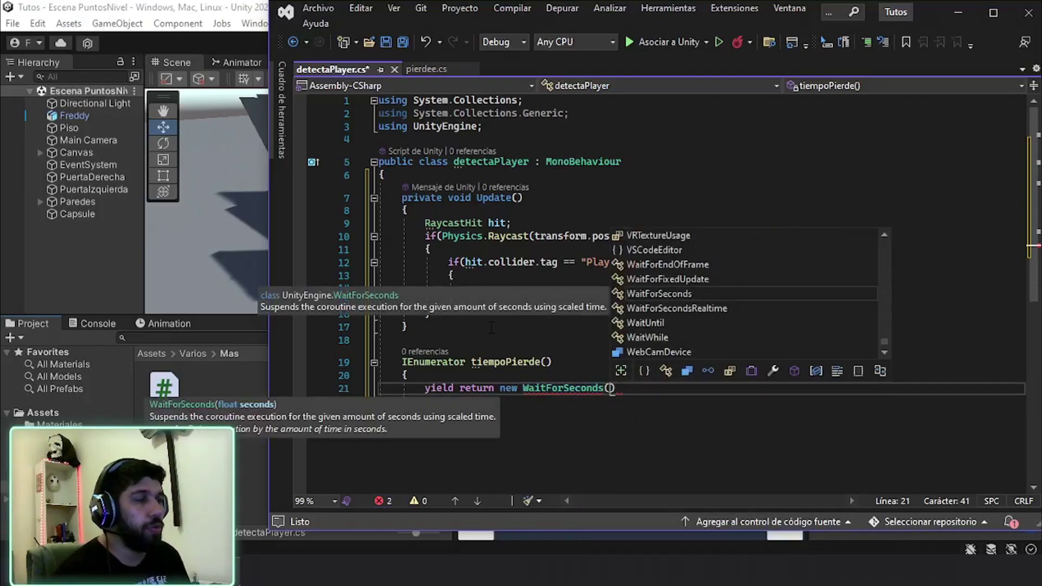
key("Left")
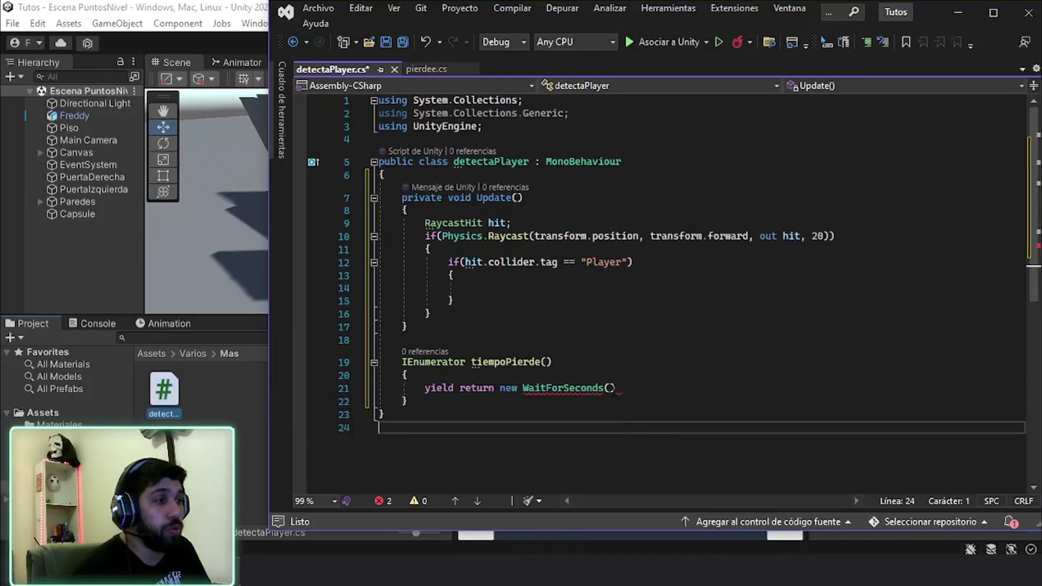
key("Right")
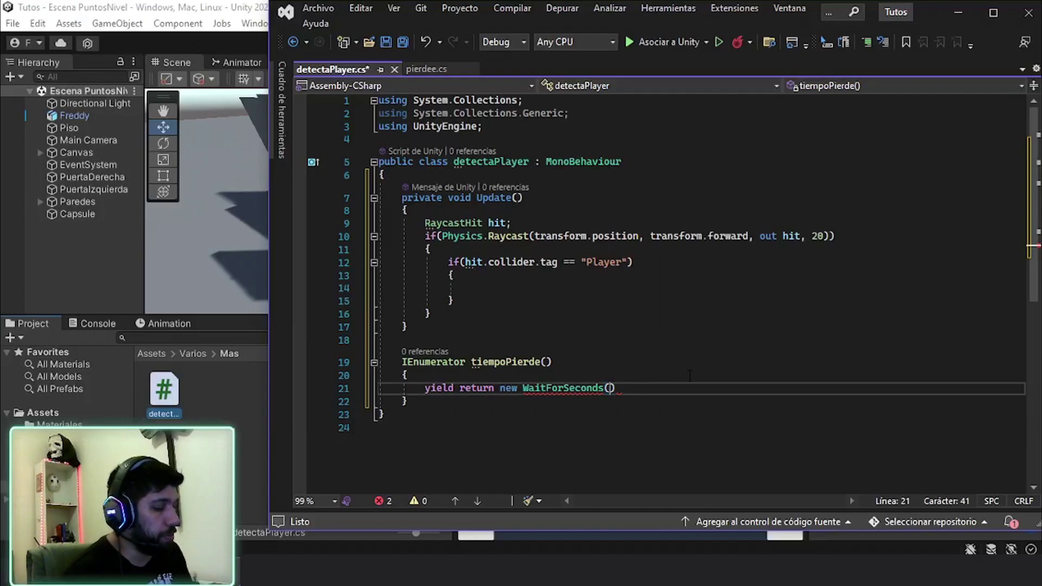
type(")")
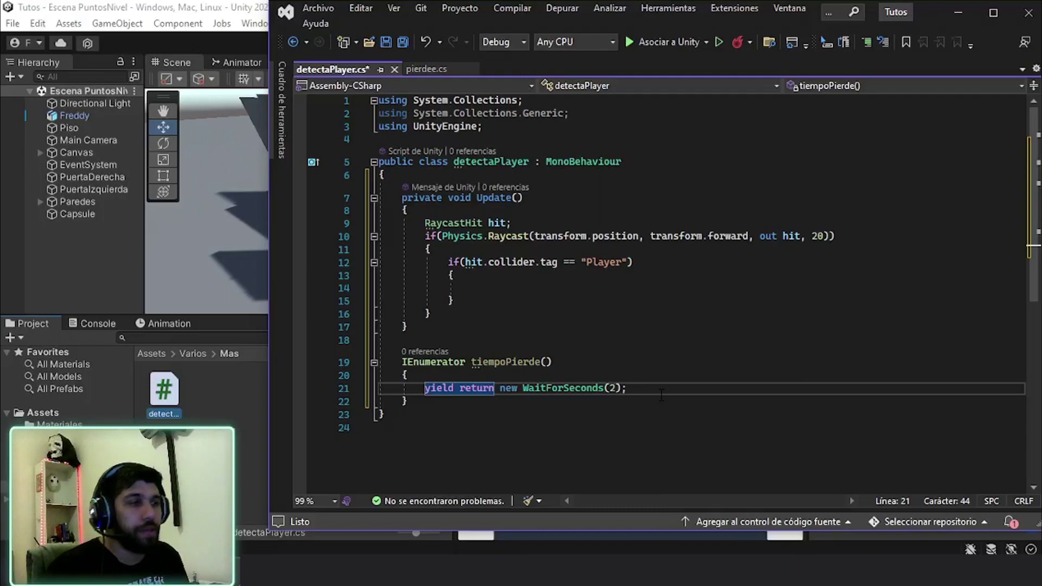
Add Debug.Log("Perdiste"); after the wait, then return to the Unity editor.
key("Return")
type("Debug")
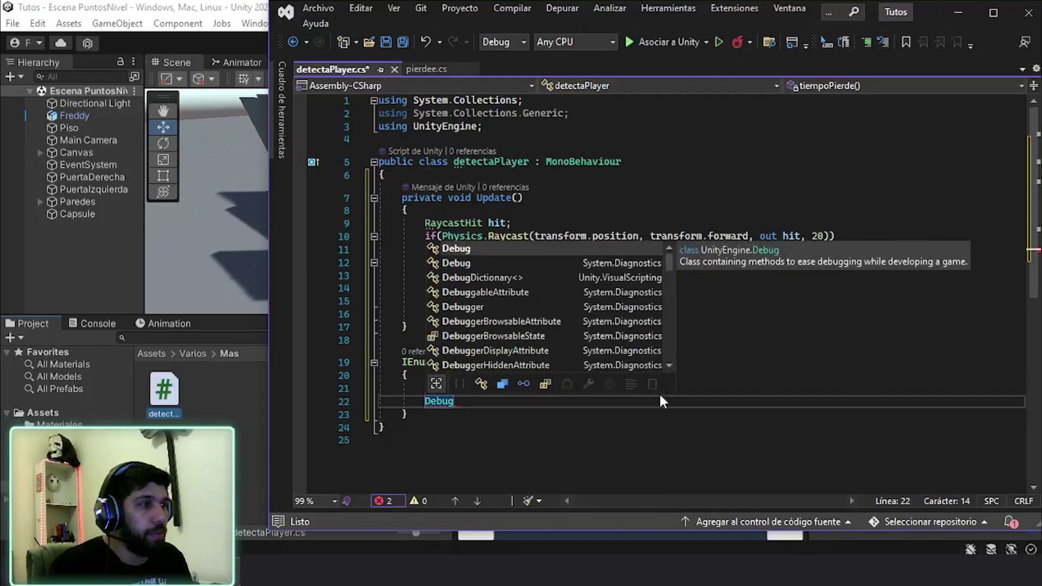
key("Escape")
type(".Log")
key("Escape")
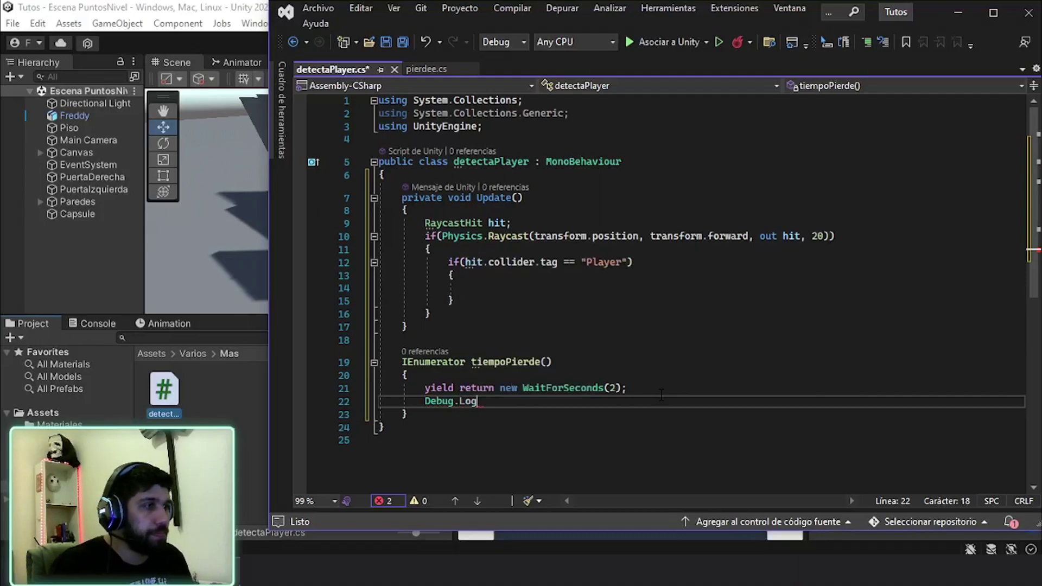
type("(\"")
key("Escape")
type("Perdiste\")")
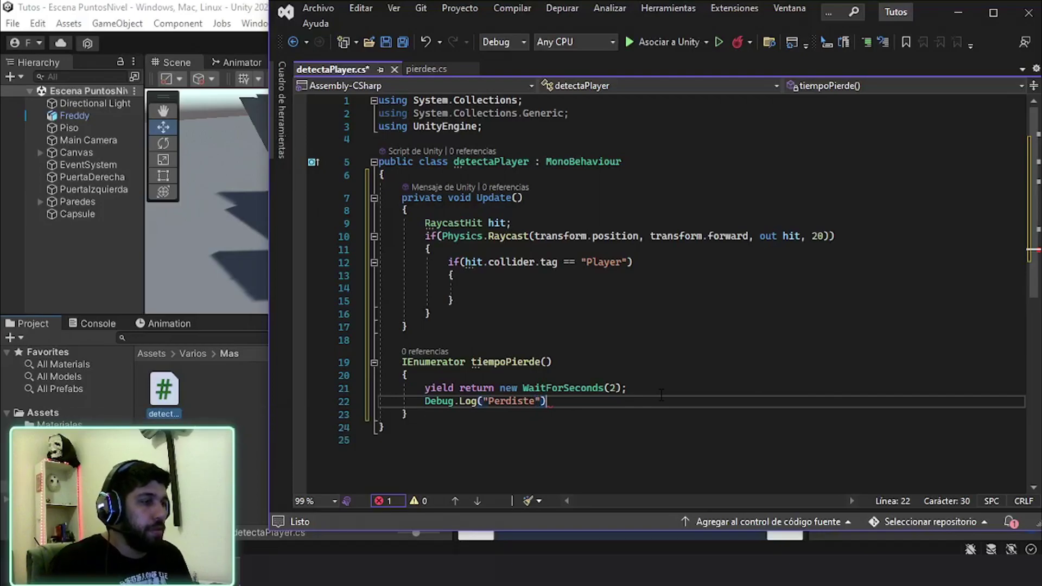
type(";")
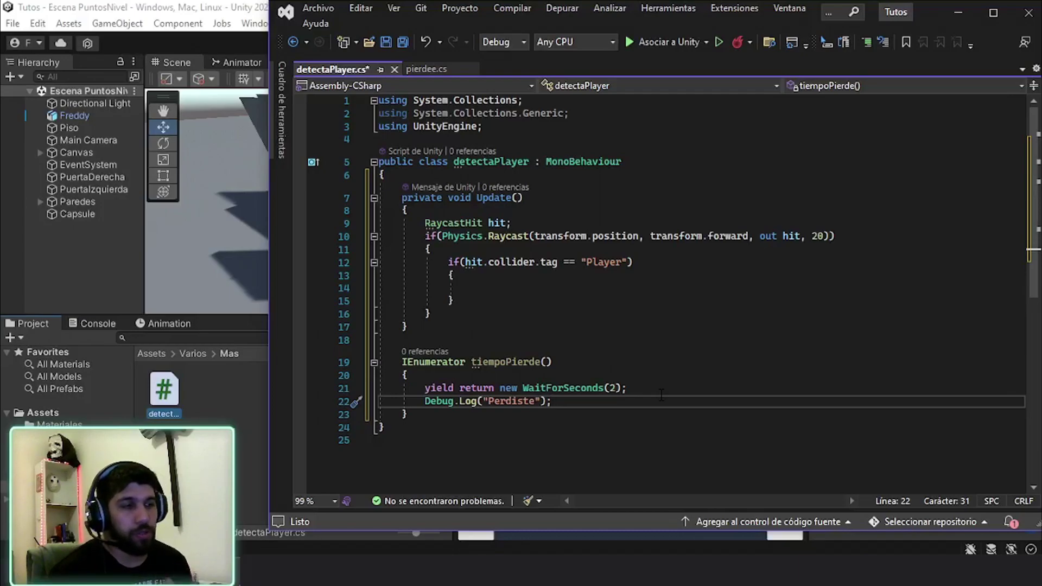
key("alt+Tab")
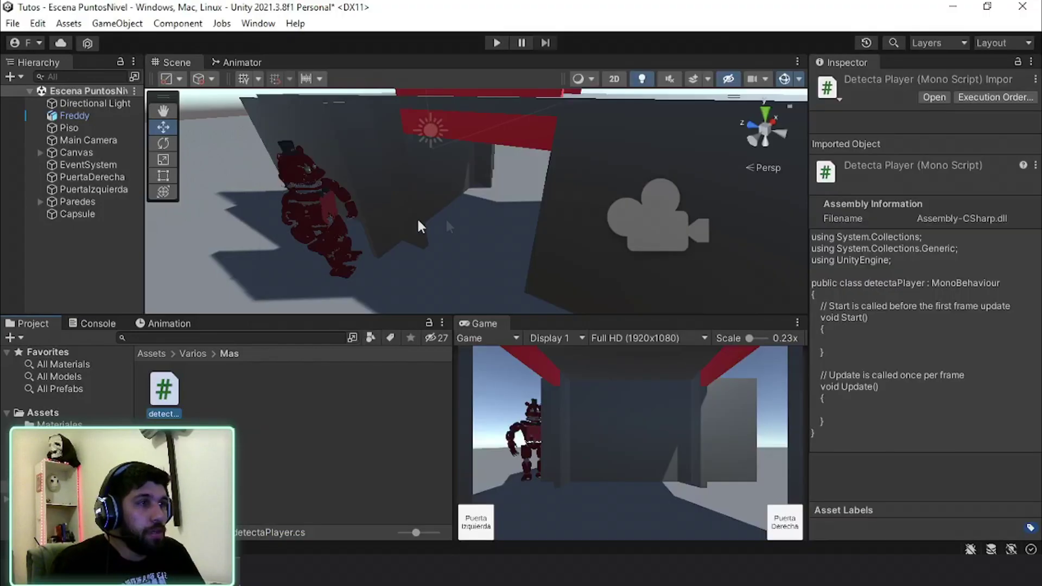
Try dragging Freddy to other spots, then undo back to -22.58, 0, -12.06.
left_click(80, 116)
left_click_drag(356, 274, 597, 266)
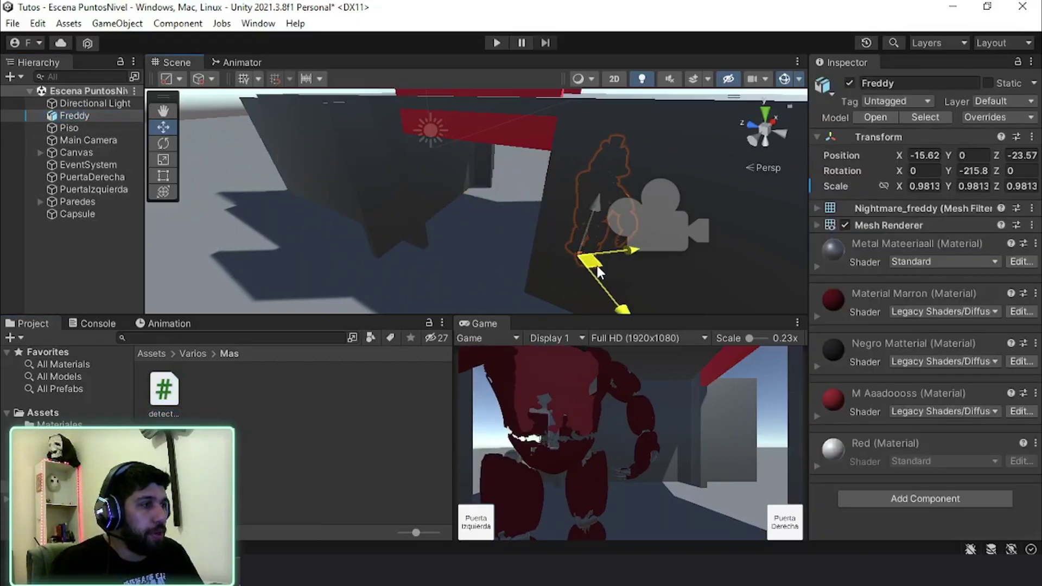
left_click_drag(586, 227, 595, 239)
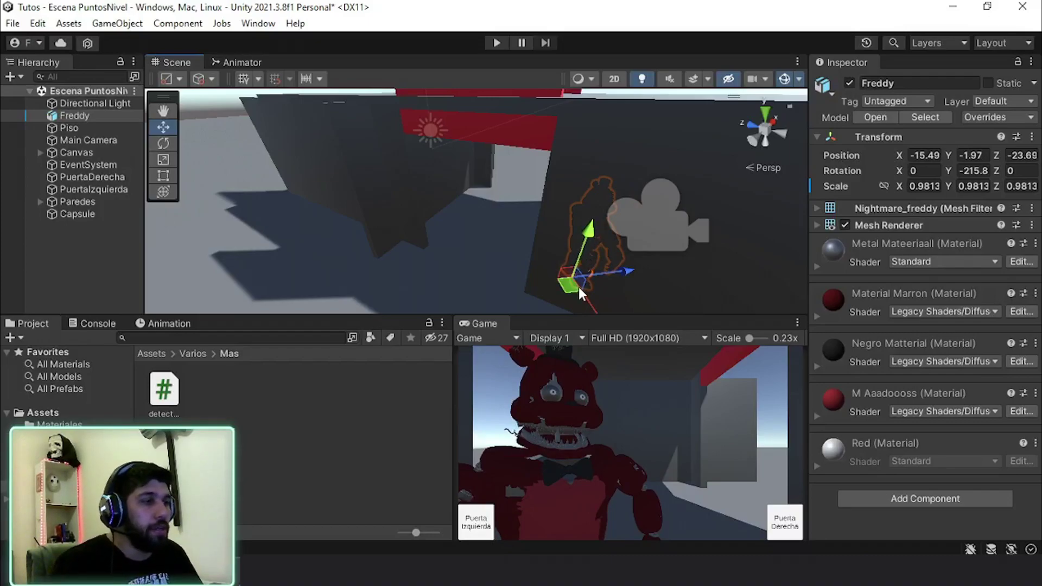
left_click_drag(561, 298, 559, 298)
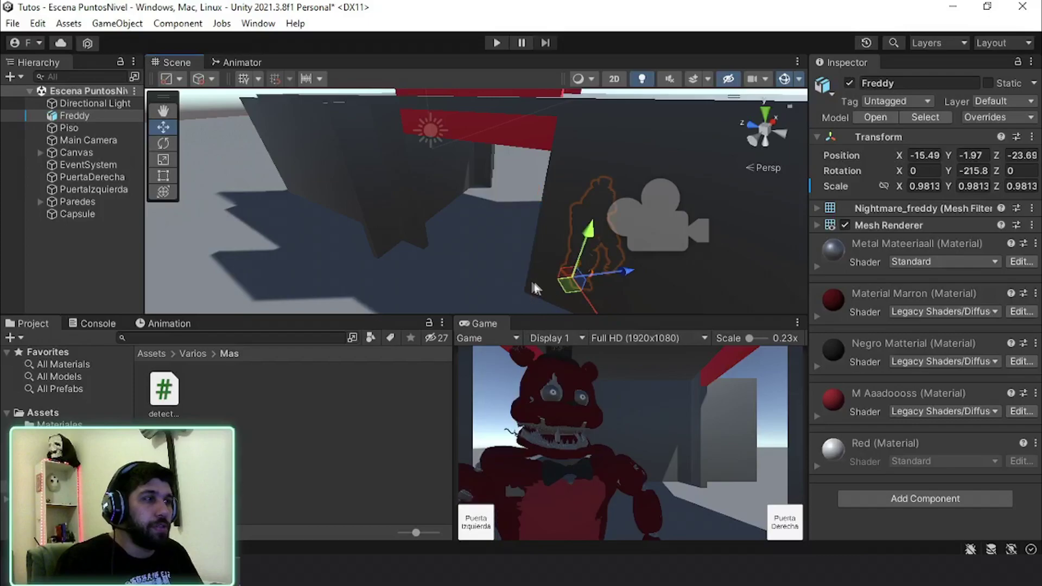
key("ctrl+z")
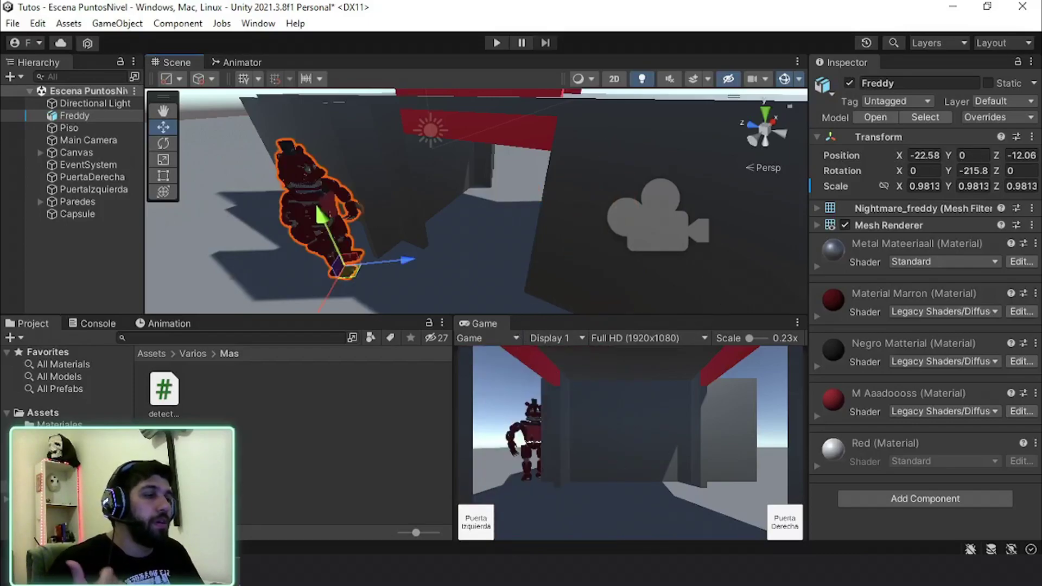
key("alt+Tab")
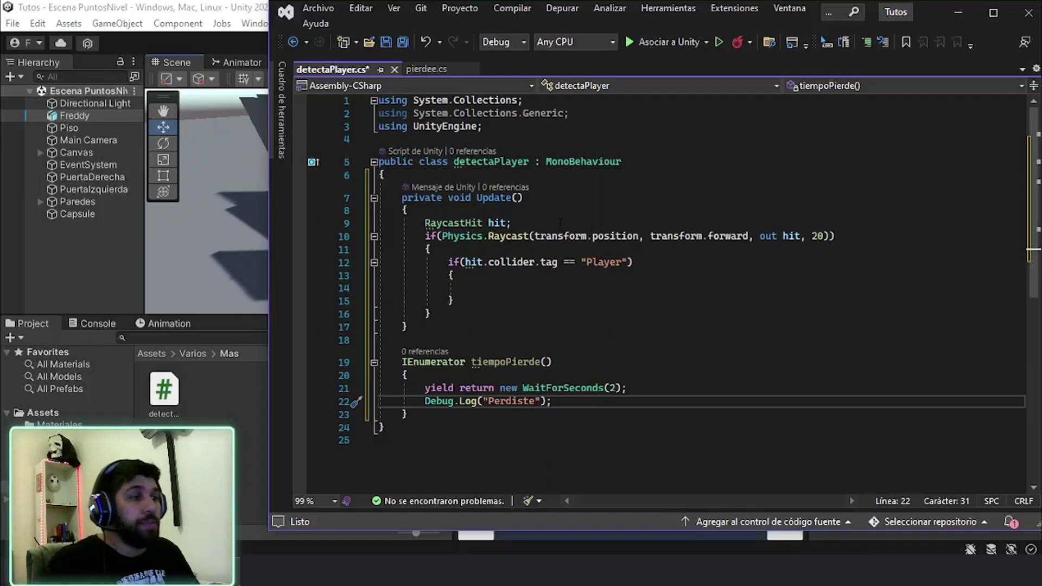
Call StartCoroutine(tiempoPierde()); inside the Player tag check block.
left_click(491, 288)
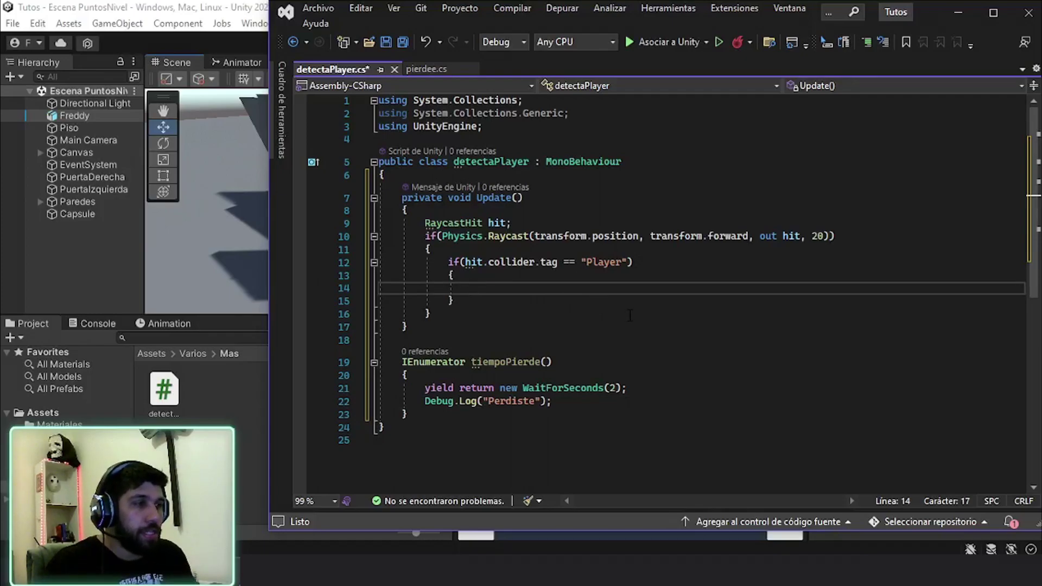
type("start")
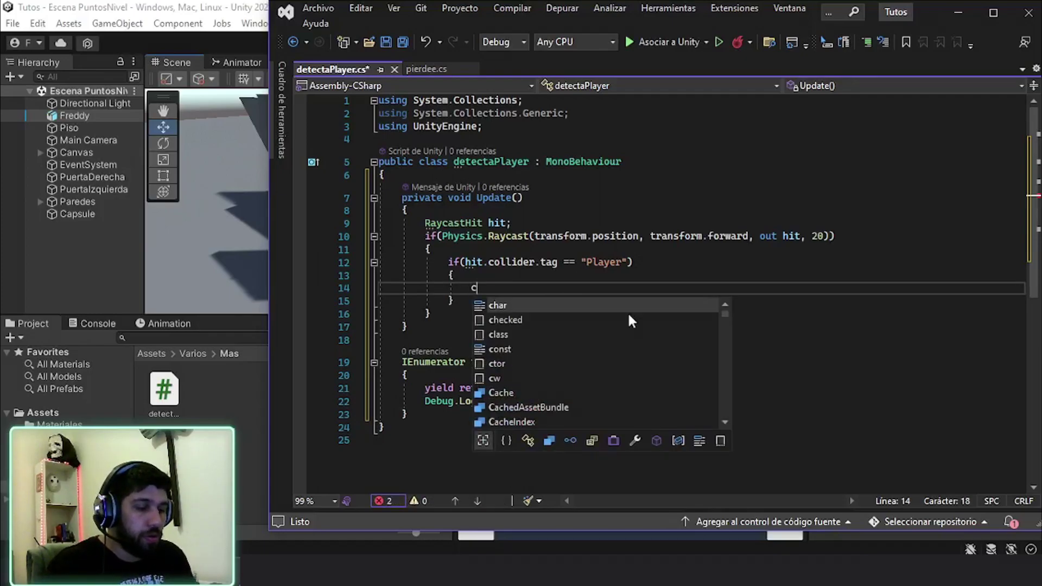
type("c")
key("Tab")
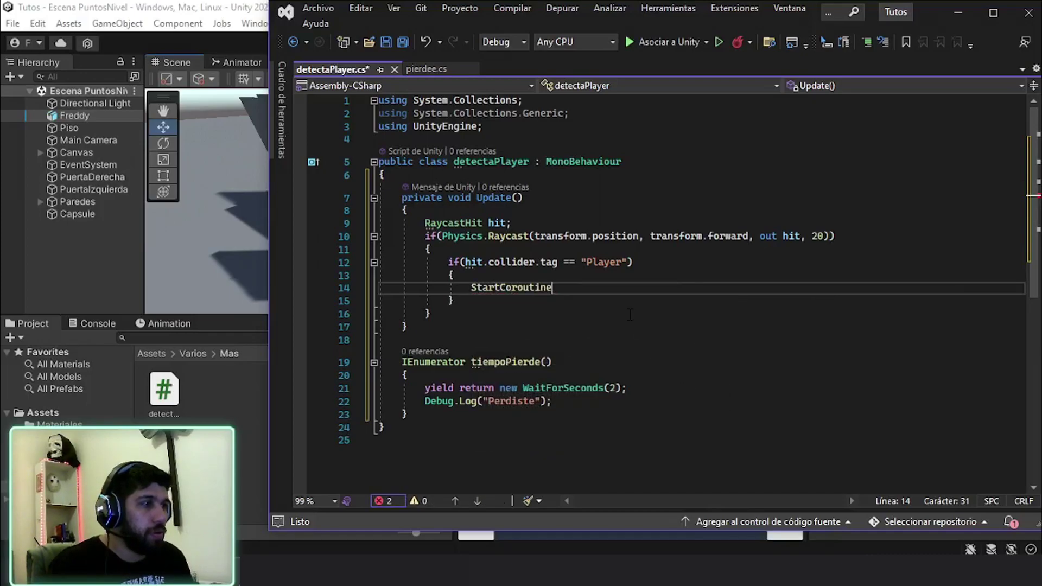
type("(")
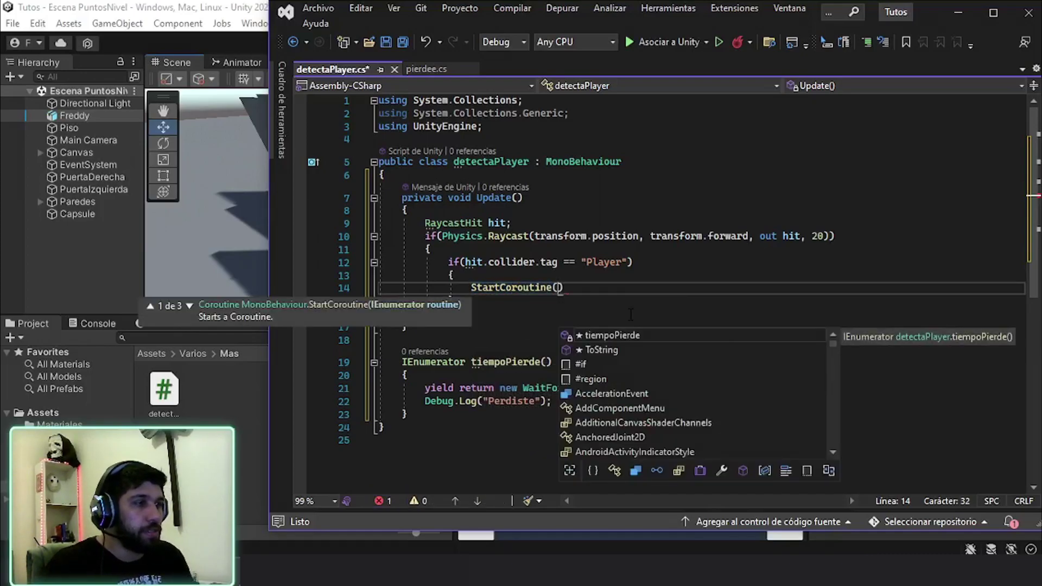
type("tiempop")
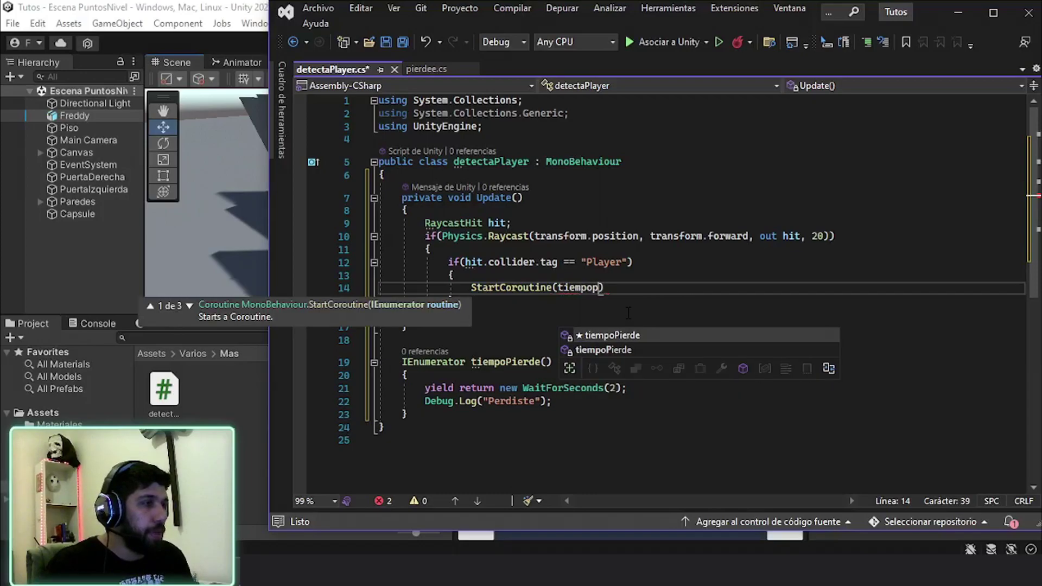
key("Tab")
type("(")
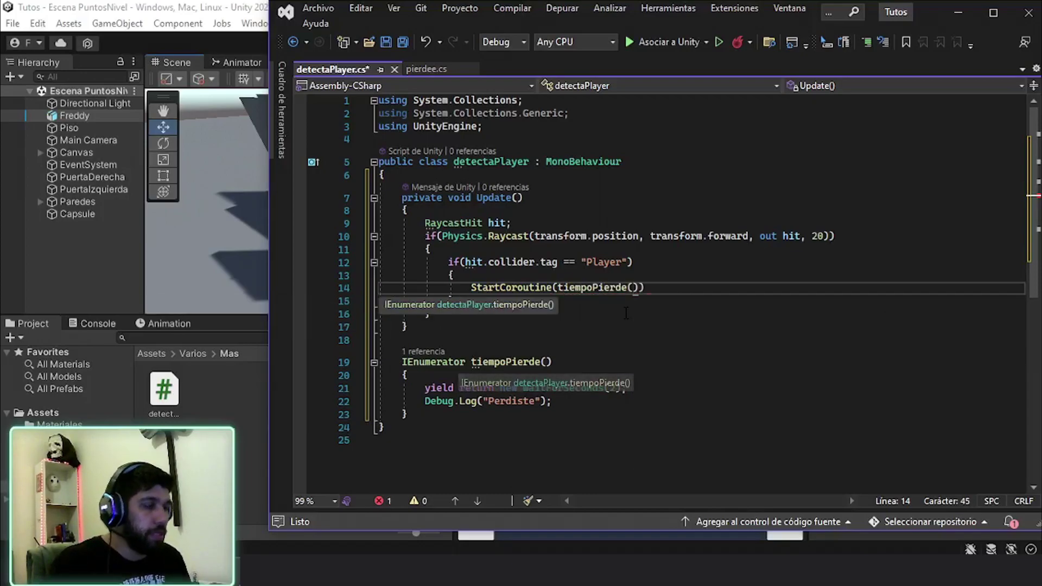
type("));")
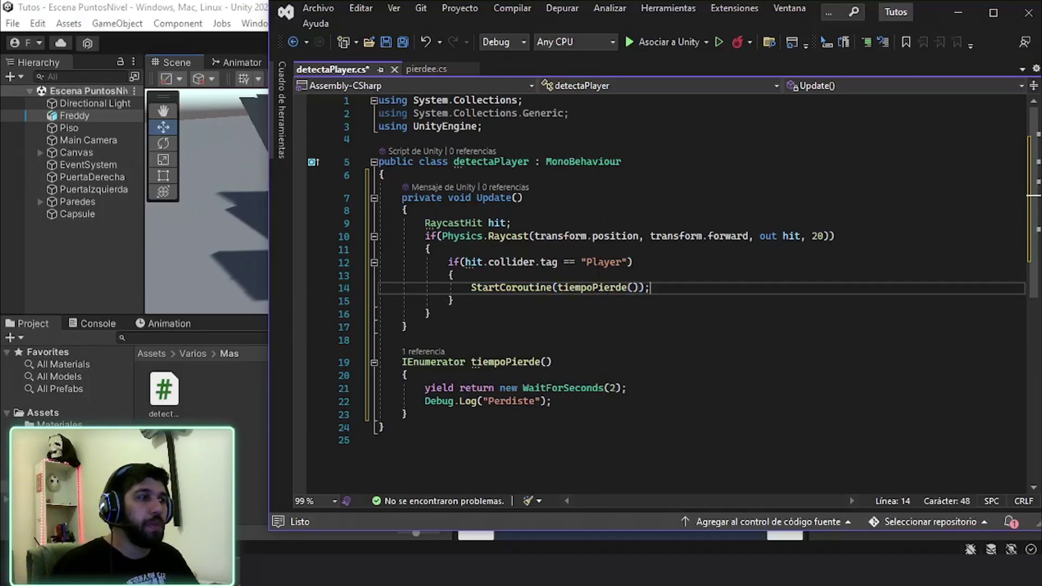
left_click_drag(449, 262, 607, 275)
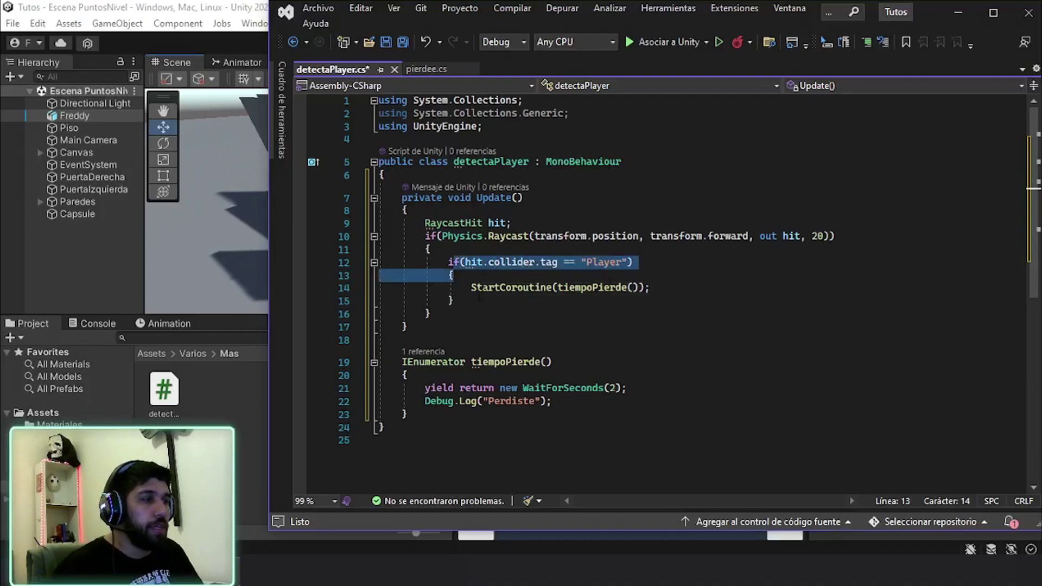
Review the tiempoPierde coroutine and Player check, then add a blank line after the yield return wait.
left_click_drag(482, 287, 654, 288)
left_click_drag(425, 362, 525, 362)
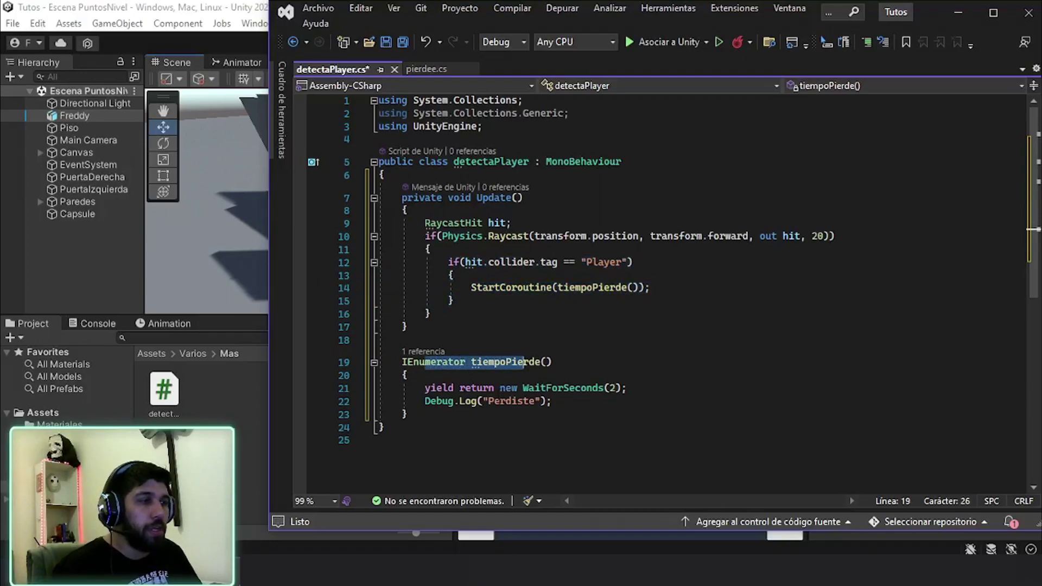
left_click_drag(425, 388, 517, 388)
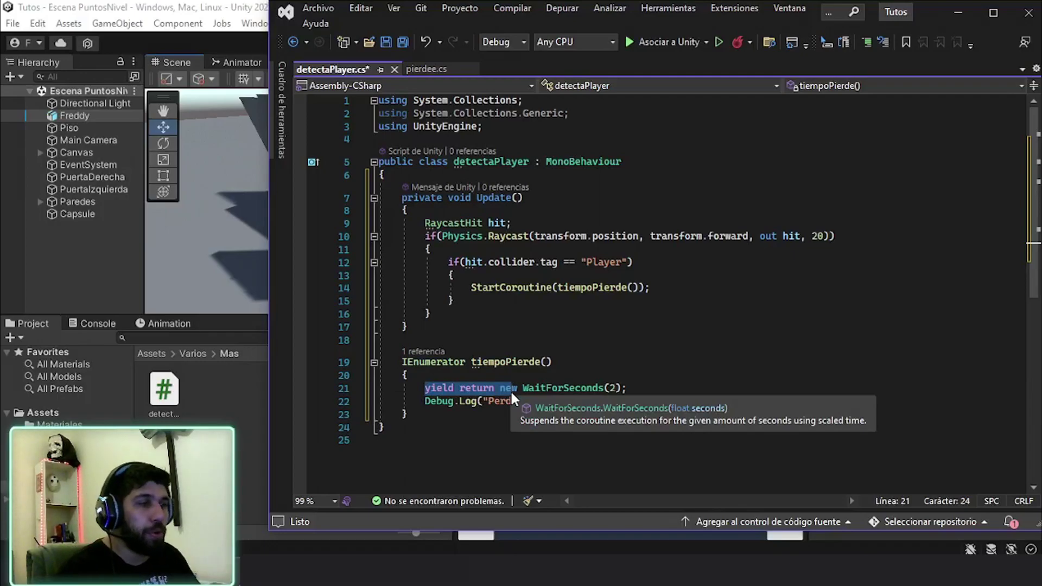
left_click(588, 373)
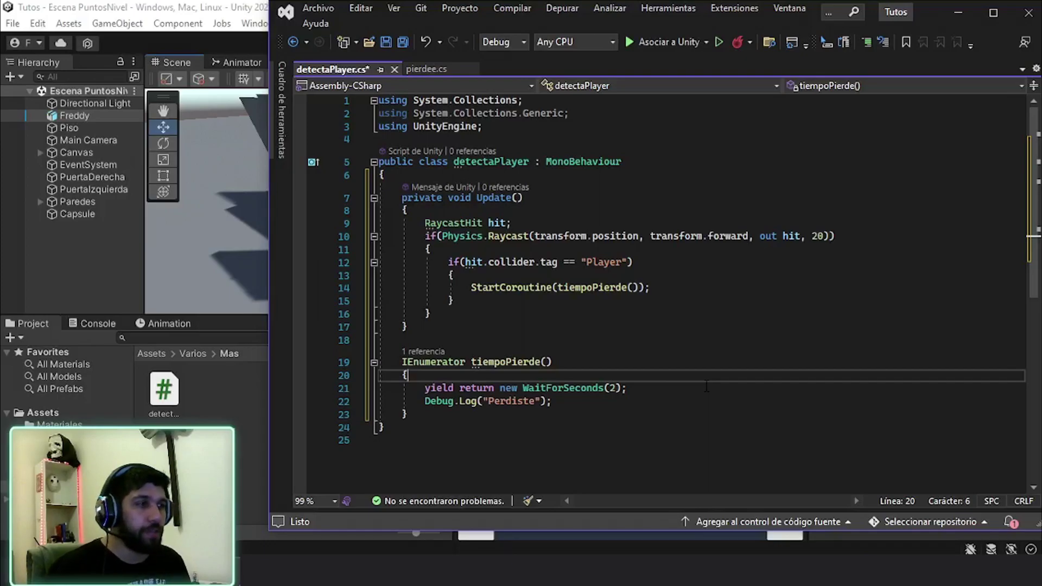
left_click_drag(448, 262, 665, 262)
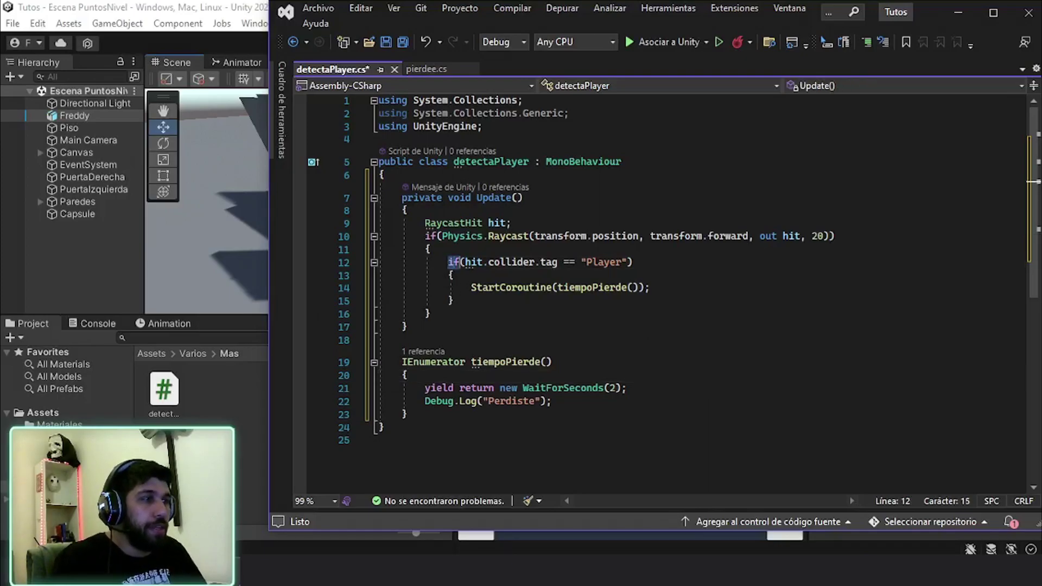
left_click(480, 299)
left_click_drag(449, 262, 640, 263)
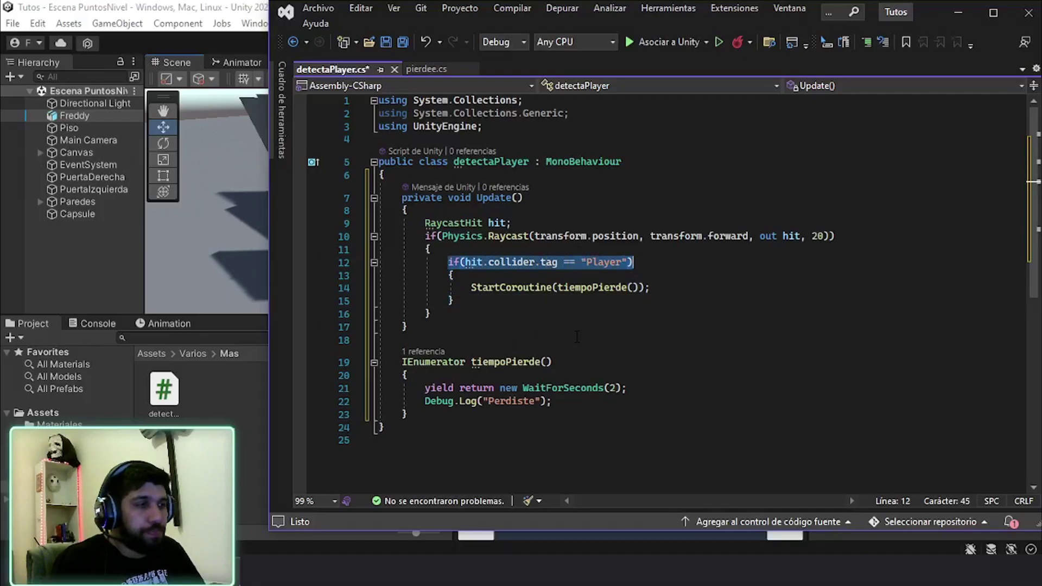
left_click(663, 388)
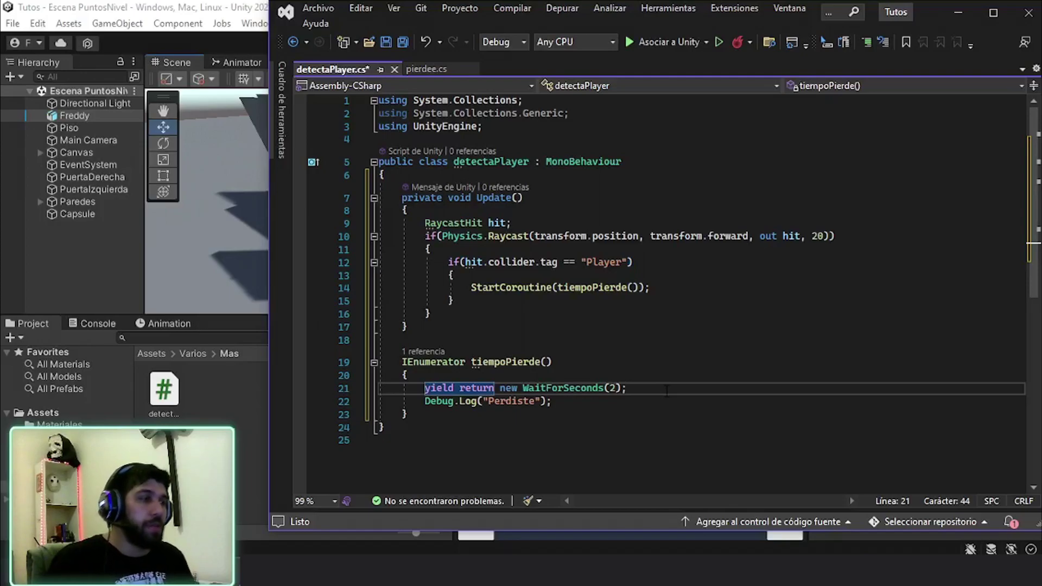
key("Return")
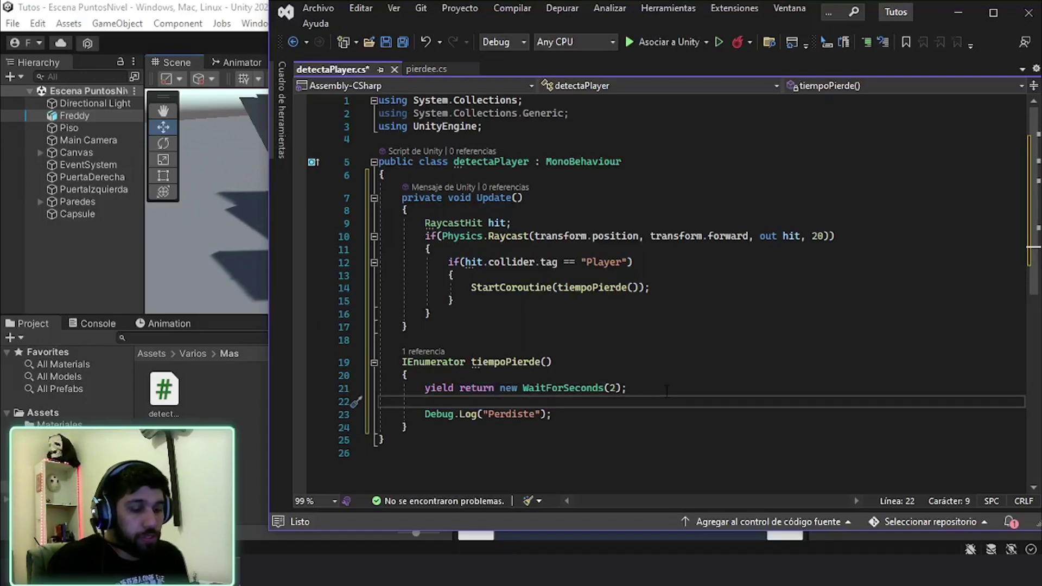
Open two new lines after the Player if-block and begin typing if(hit.collider).
left_click(613, 302)
left_click(607, 288)
key("Down")
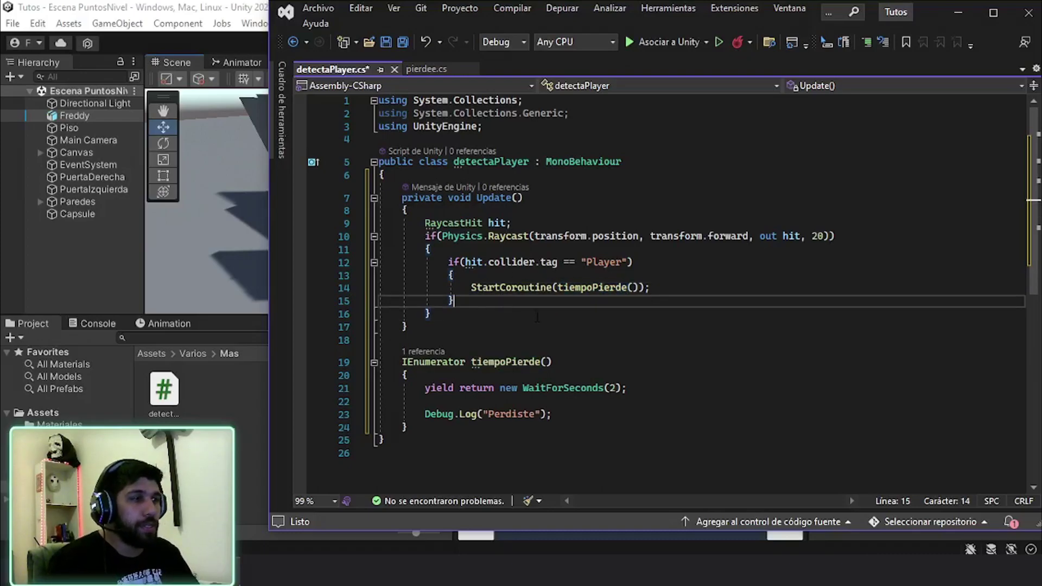
key("Return")
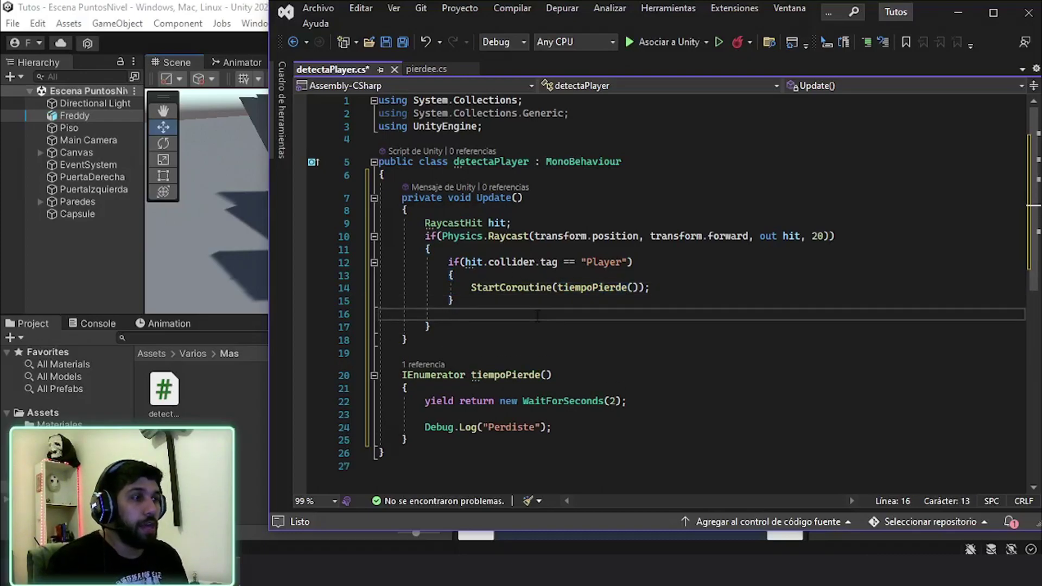
key("Return")
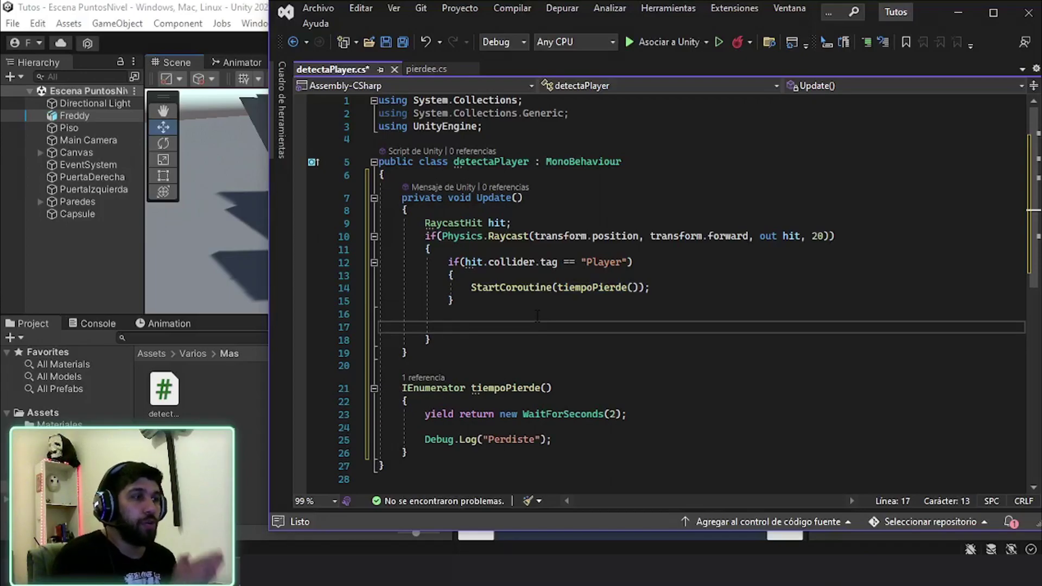
type("if(hit.collider")
Complete the condition as if(hit.collider.tag == "puerta") and add an empty block under it.
key("Escape")
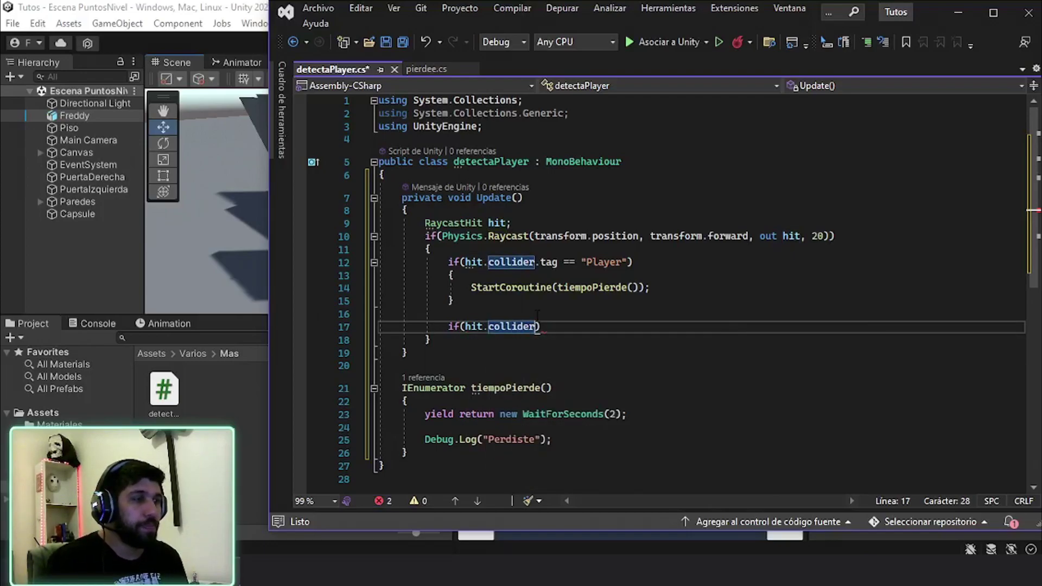
type(".")
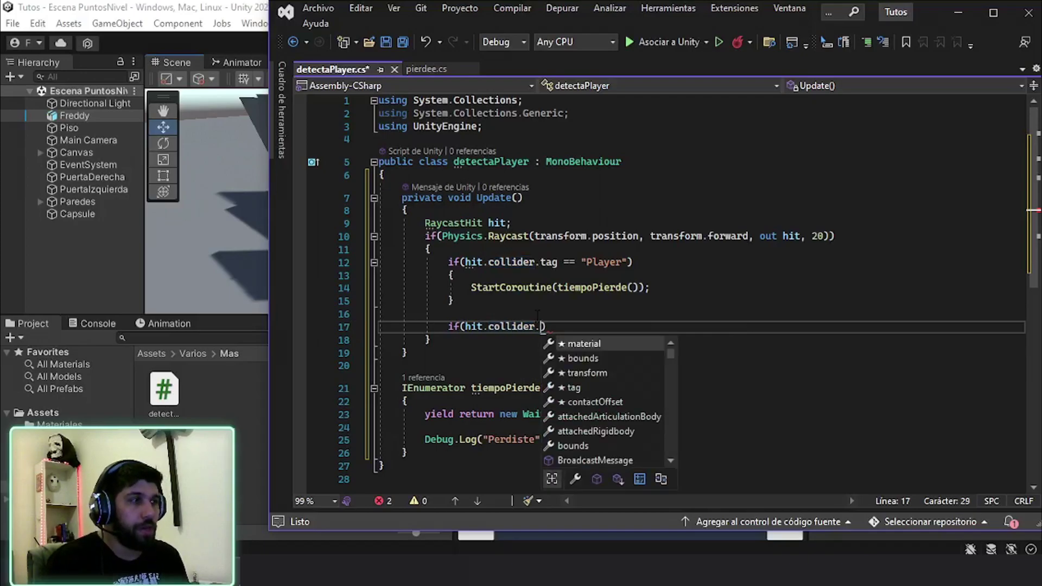
type("tag")
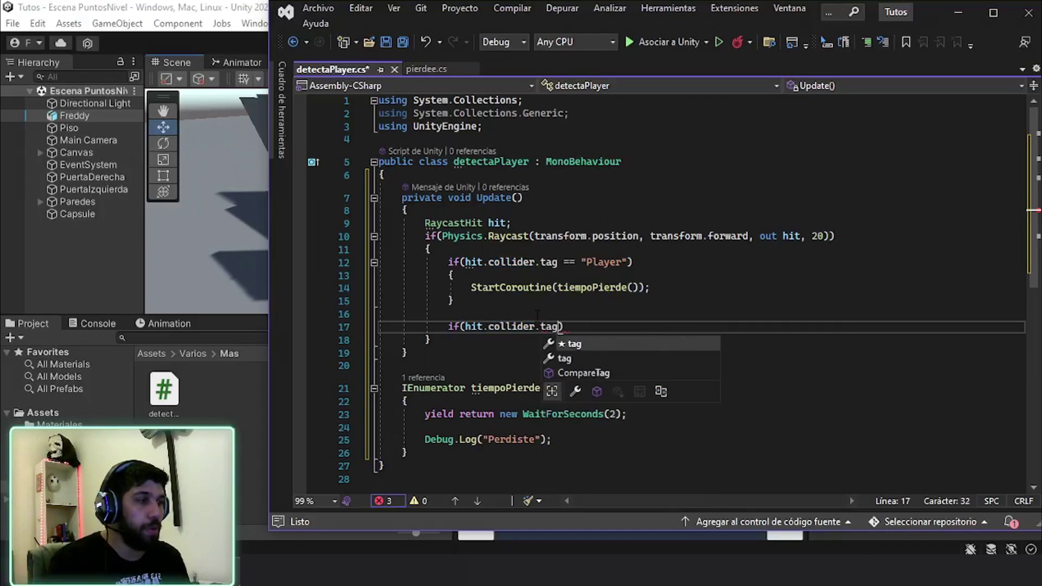
type("\"")
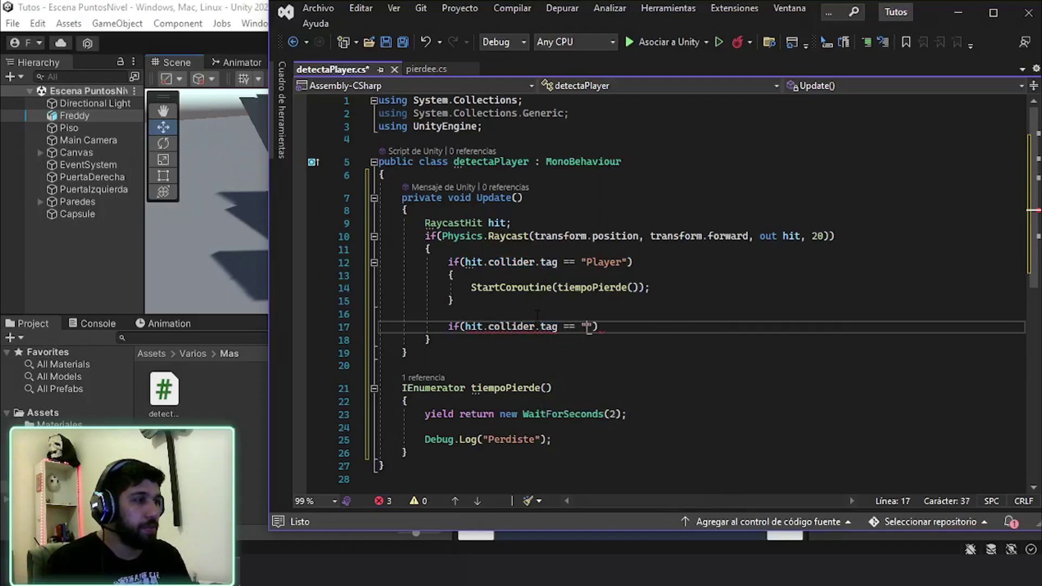
type("puerta")
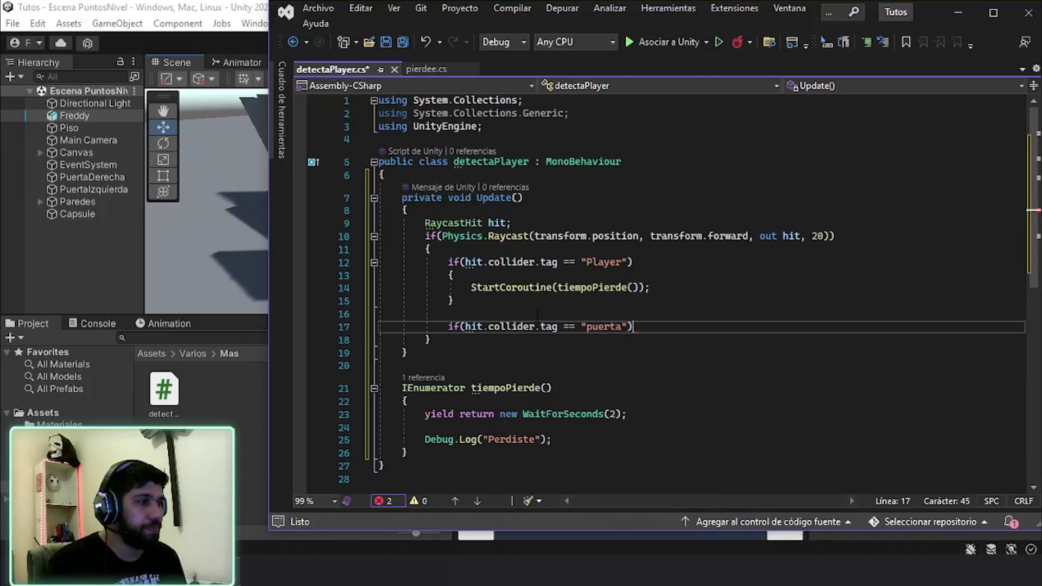
key("Return")
type("{")
key("Return")
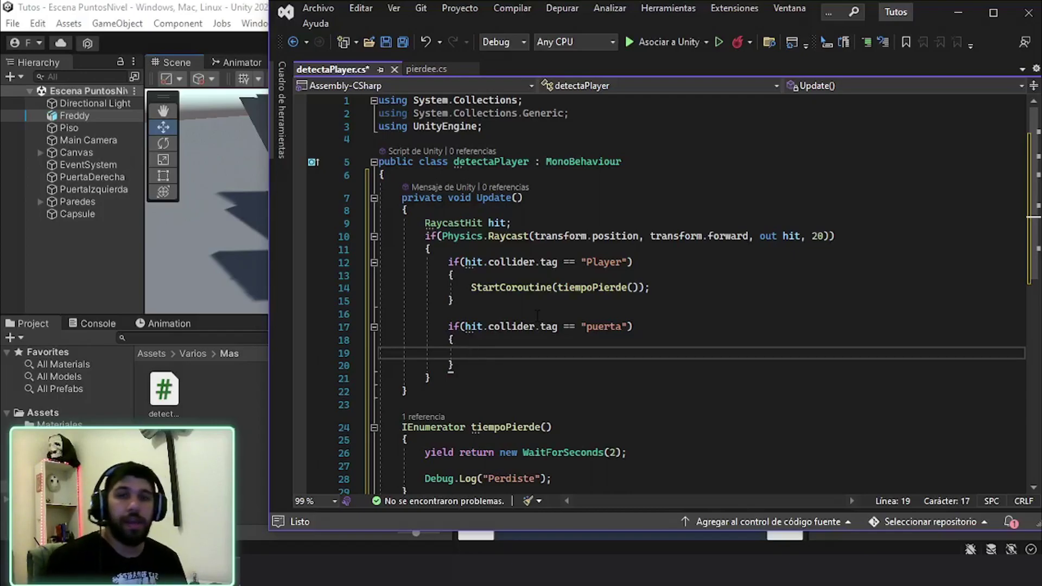
Insert blank lines at the top of the class and start declaring bool puertaCerrada.
left_click(384, 174)
key("Return")
key("Return")
key("Up")
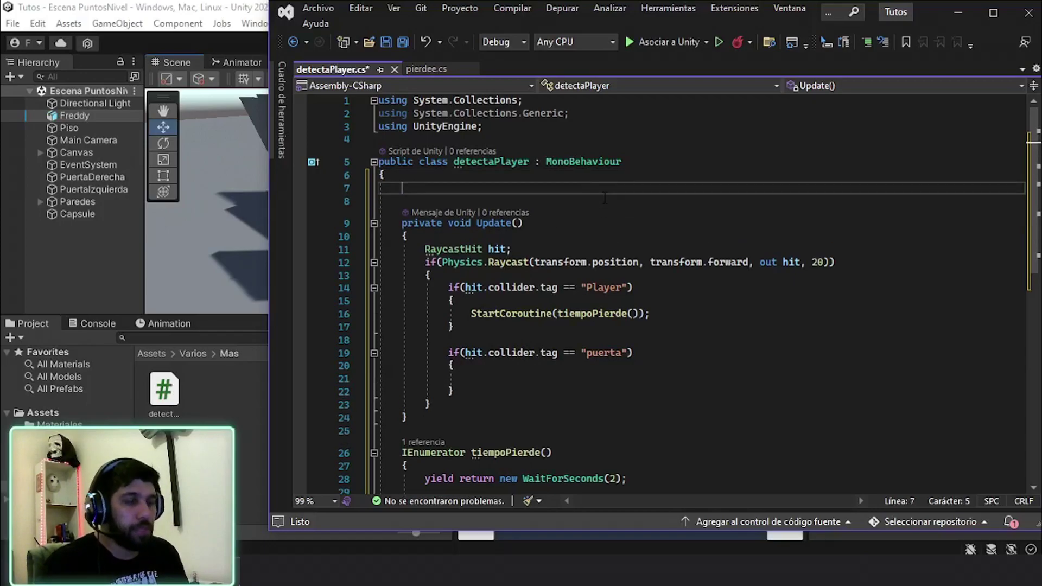
type("ool puertaCerrada")
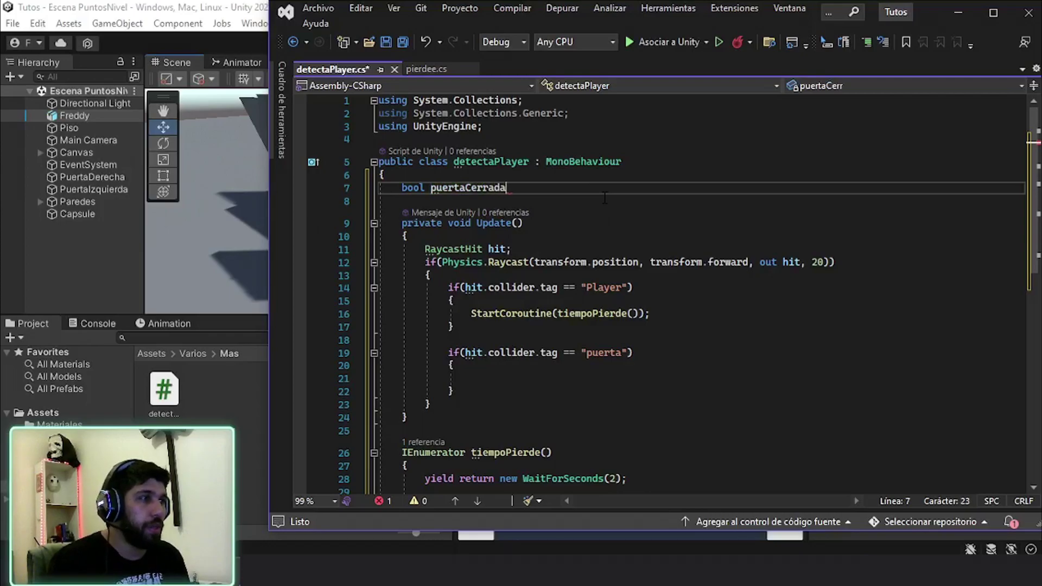
type(";")
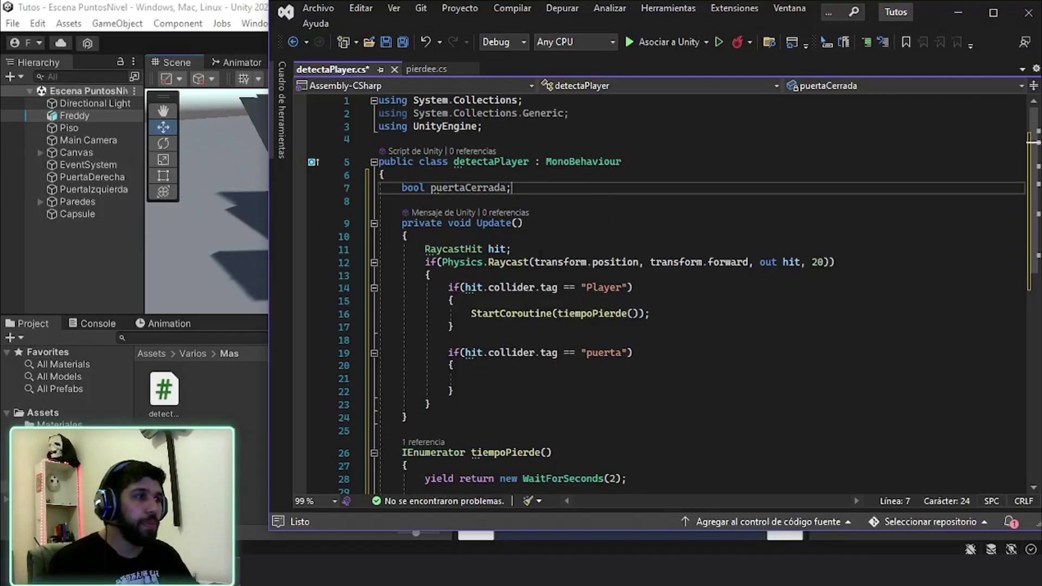
Set puertaCerrada = true; inside the puerta if block.
left_click(482, 377)
type("pu")
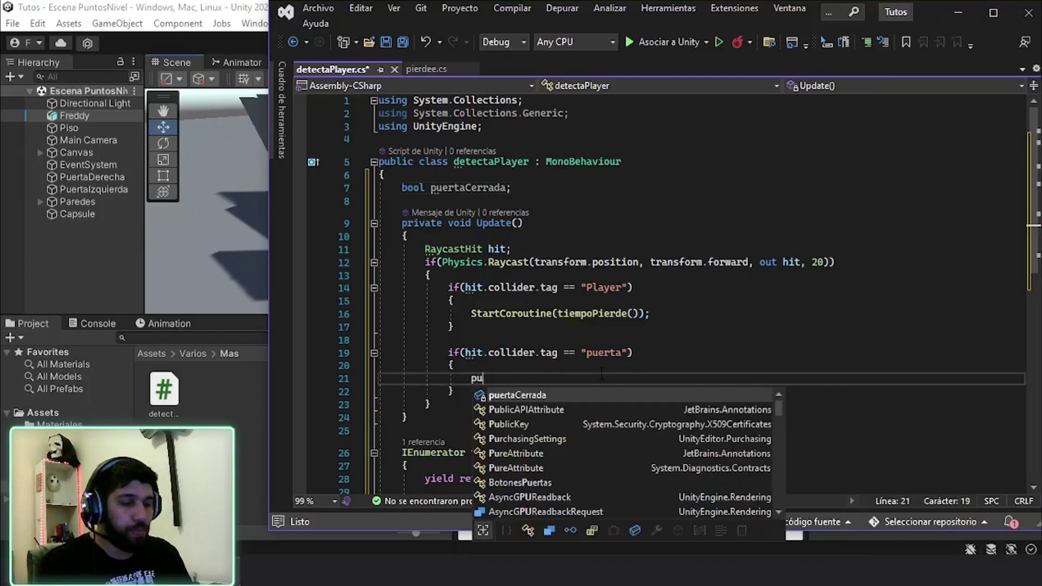
type("ertaCerrada = true;")
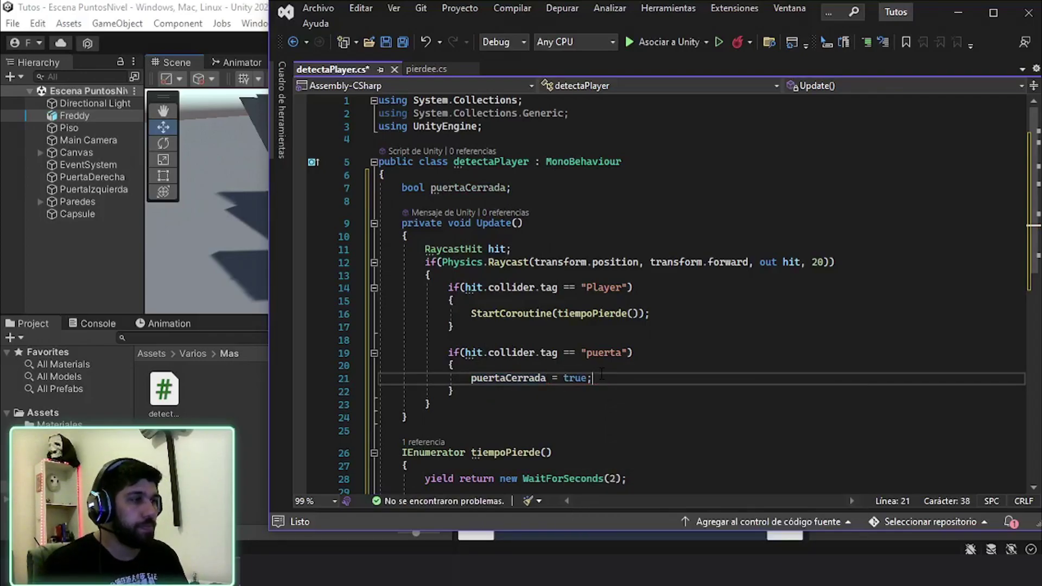
left_click_drag(454, 353, 665, 349)
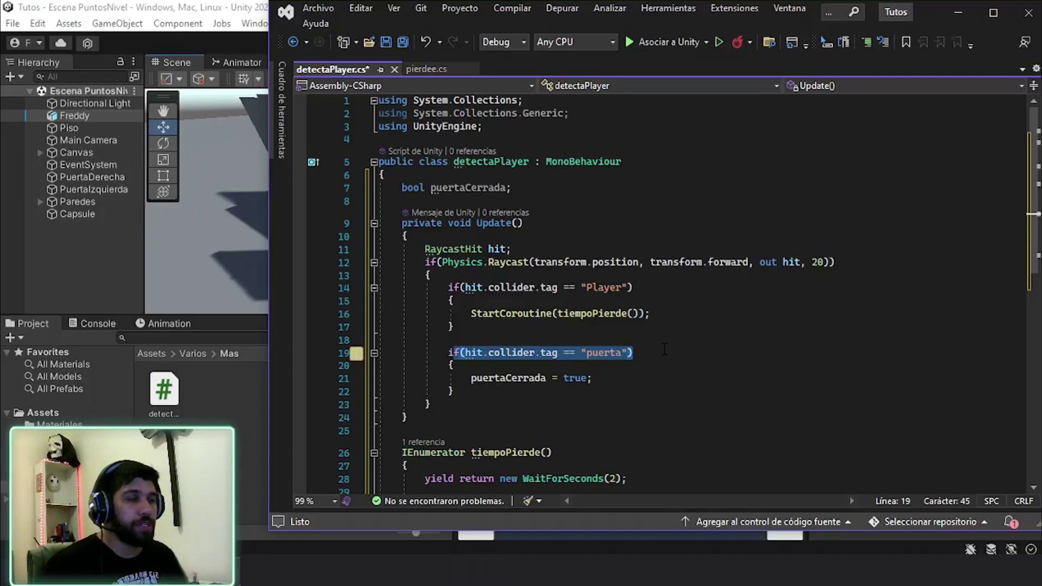
left_click_drag(560, 378, 501, 398)
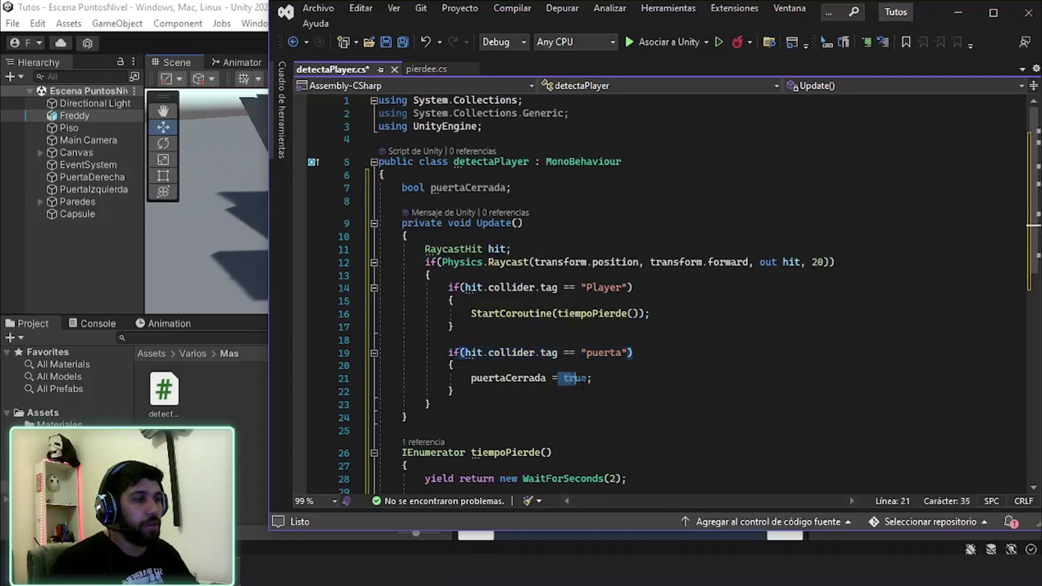
Add an empty else block after the puerta branch.
left_click(482, 398)
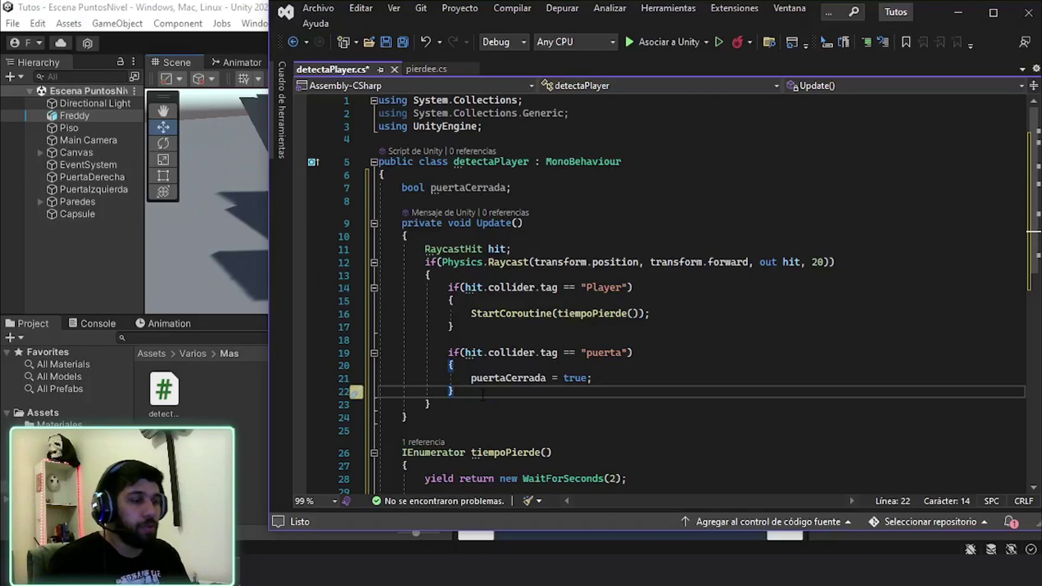
key("Return")
type("else")
key("Return")
type("{")
key("Return")
key("Return")
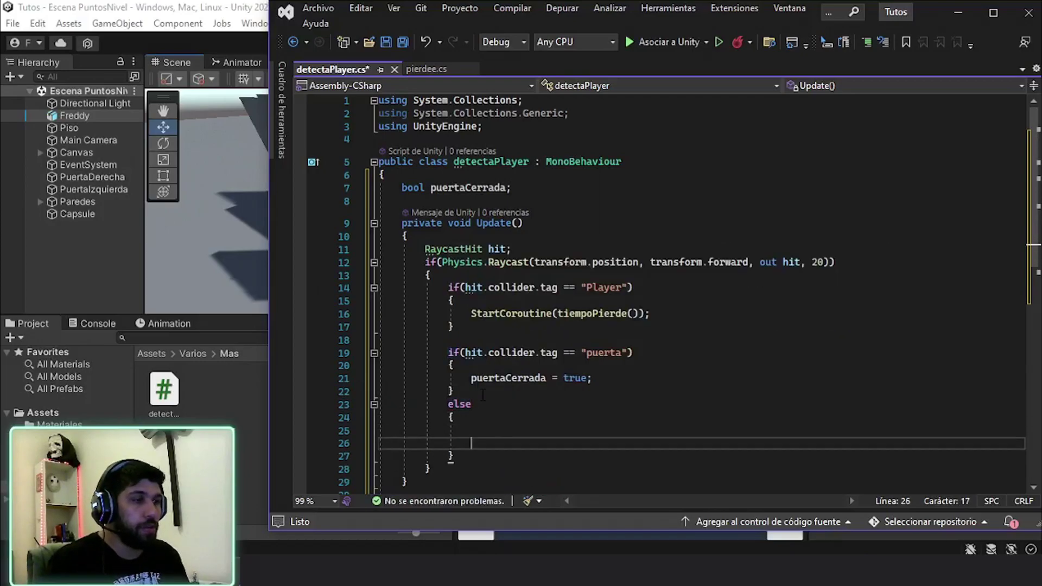
Write puertaCerrada = false; in the else block using IntelliSense completions.
key("BackSpace")
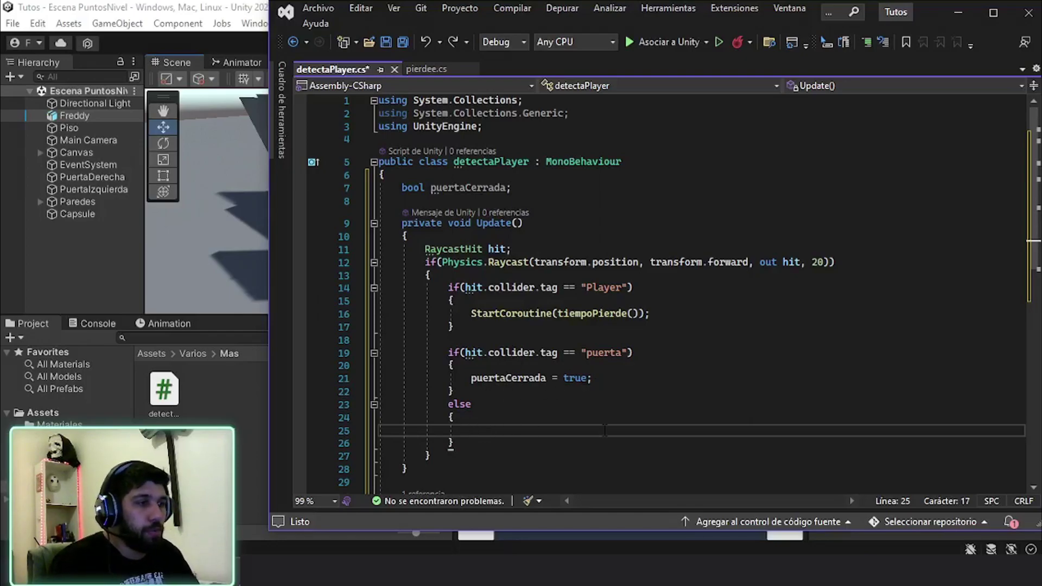
type("puertacerra")
key("Tab")
type("fals")
key("Tab")
type(";")
scroll(574, 228, "down", 3)
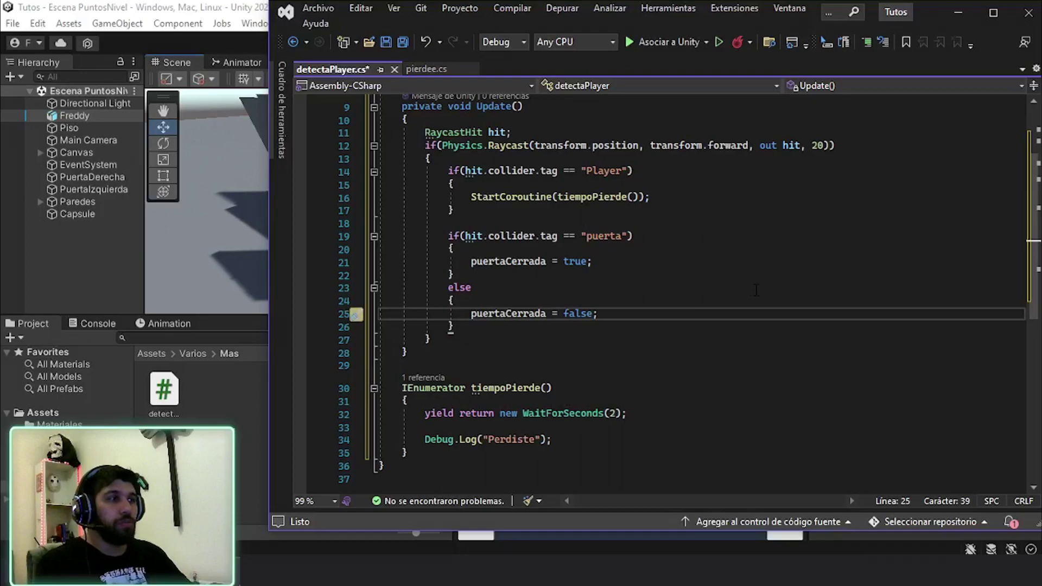
scroll(756, 290, "up", 1)
scroll(630, 355, "down", 2)
Begin an if(puertaCerrada) check on the blank line before the Perdiste log in tiempoPierde.
left_click(485, 387)
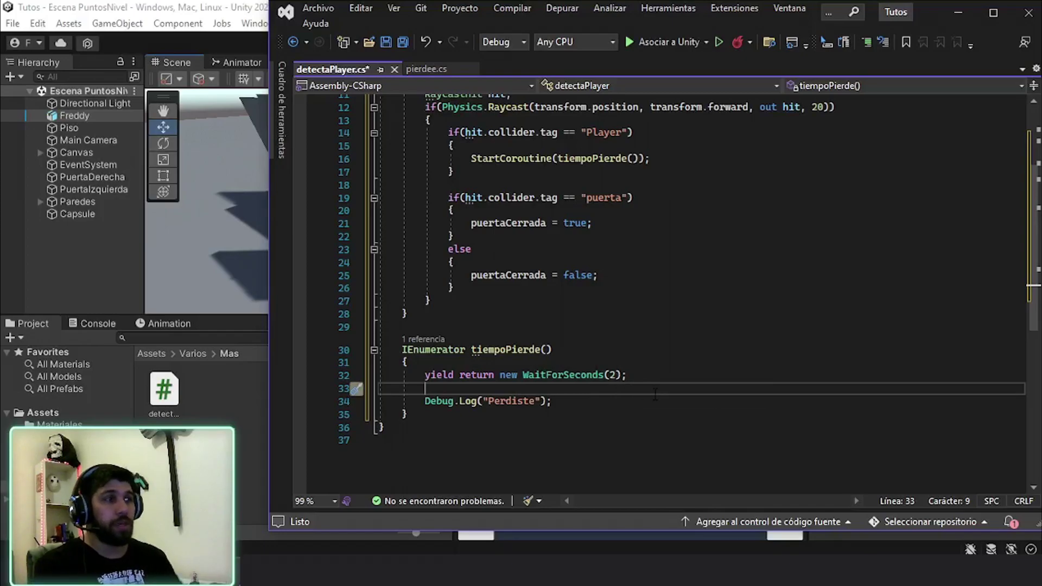
left_click_drag(470, 223, 605, 225)
left_click(461, 269)
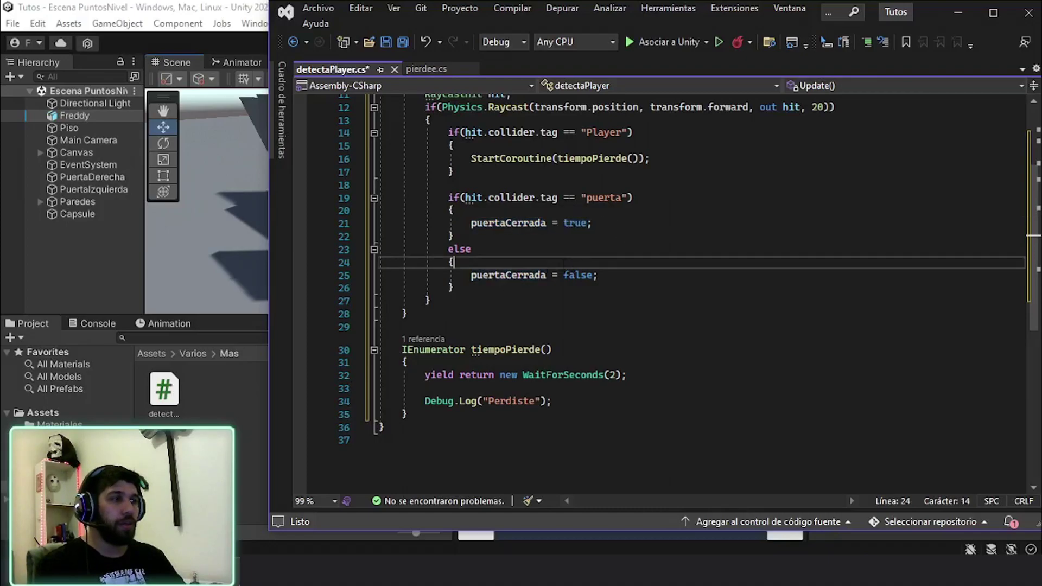
left_click_drag(470, 275, 594, 275)
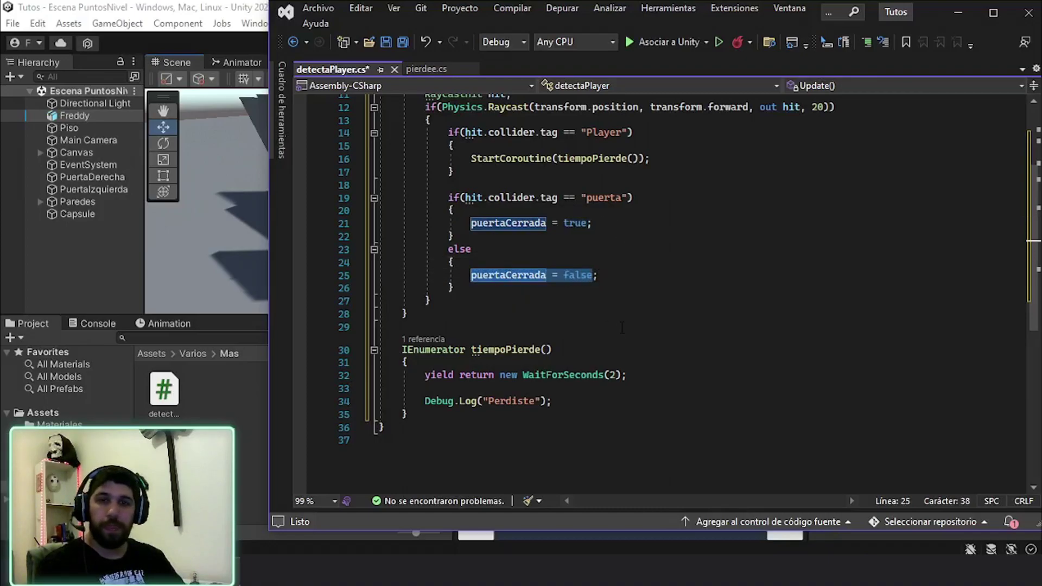
left_click(514, 389)
type("if(puertaCerra")
Wrap the Debug.Log("Perdiste") line inside an if(puertaCerrada == false) block.
key("Tab")
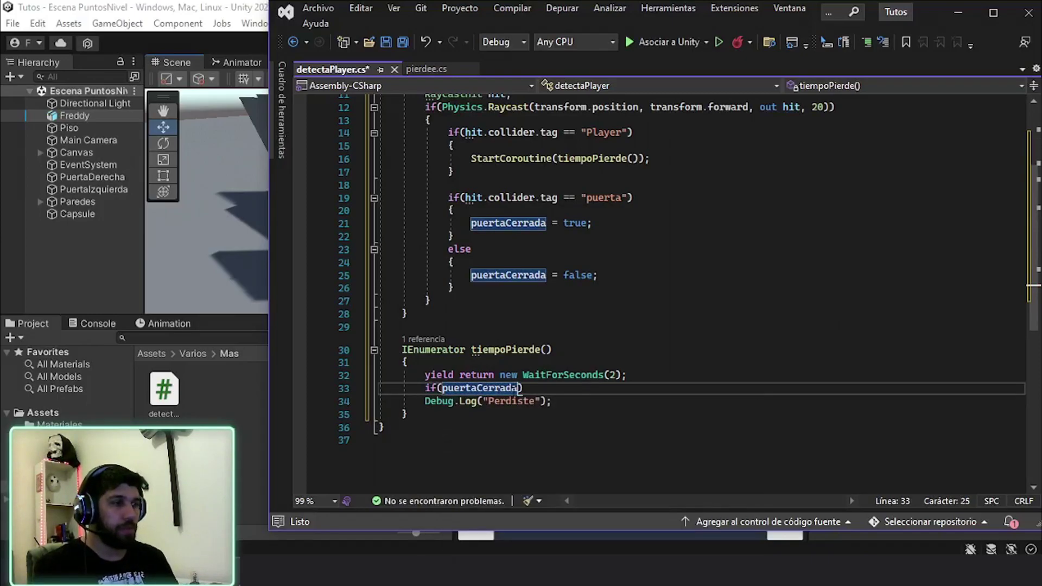
type("== false")
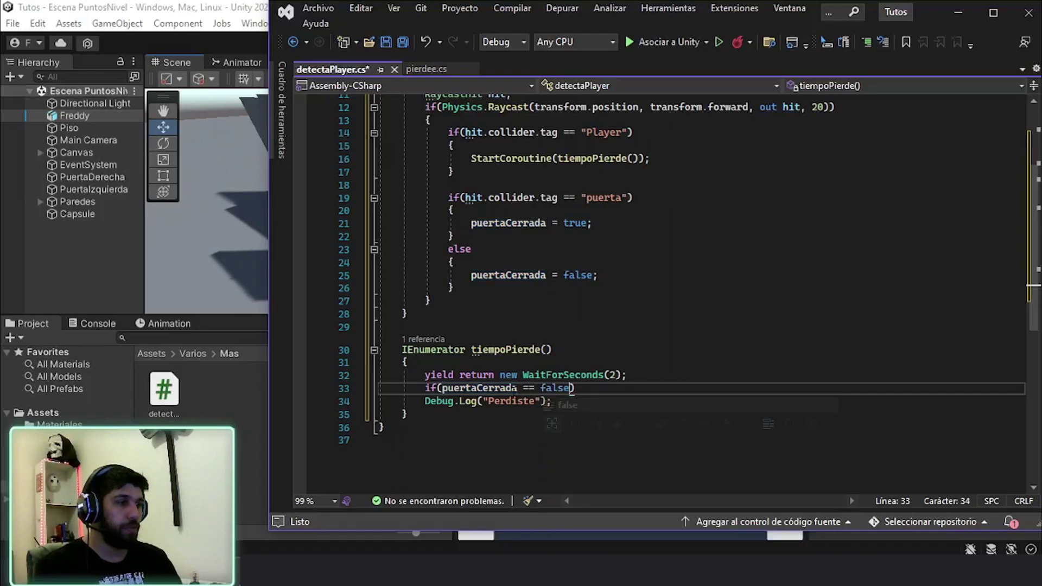
key("Return")
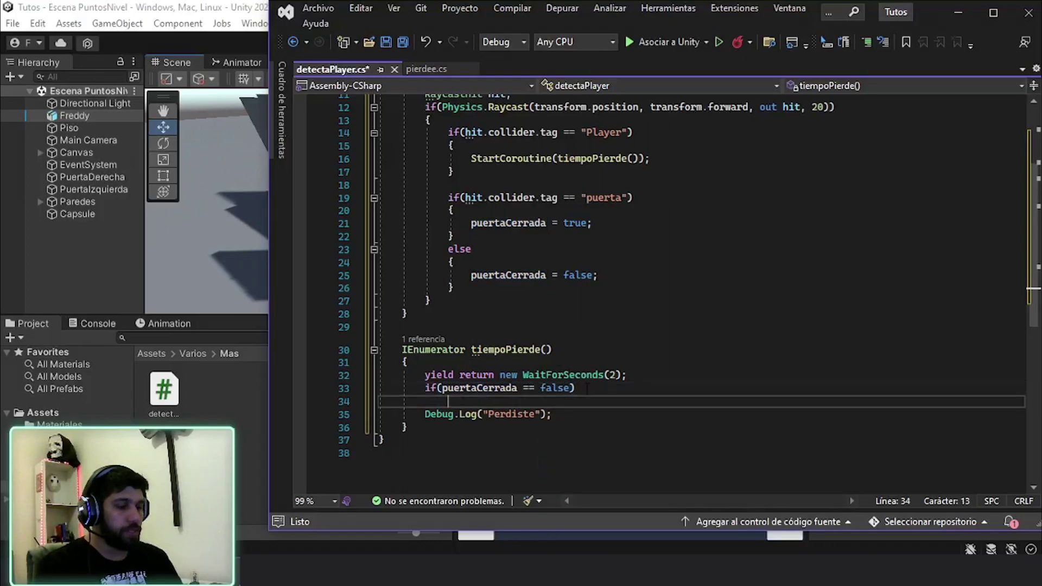
type("{")
key("Return")
left_click_drag(558, 438, 307, 438)
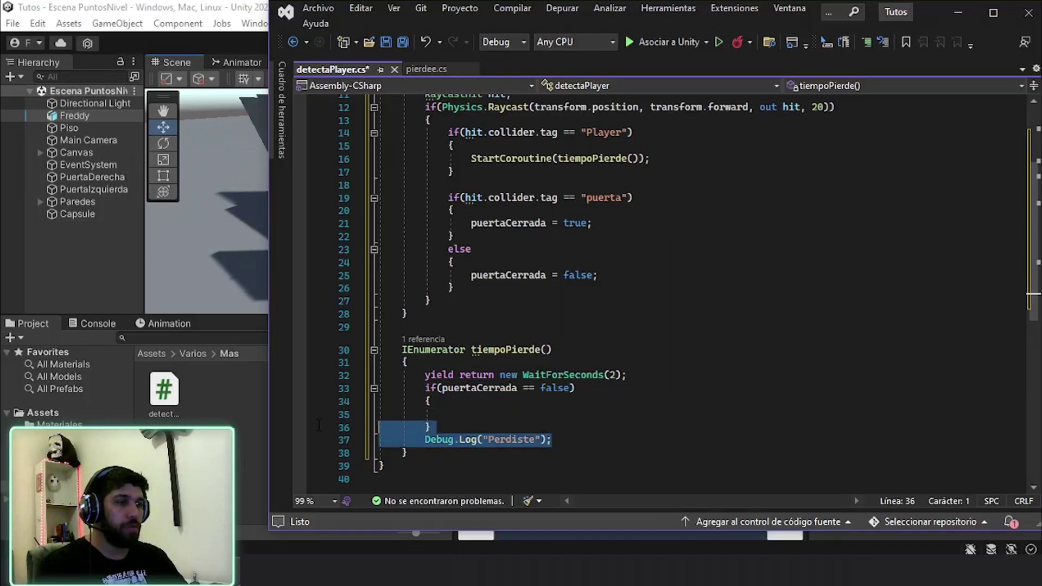
key("ctrl+x")
left_click(449, 418)
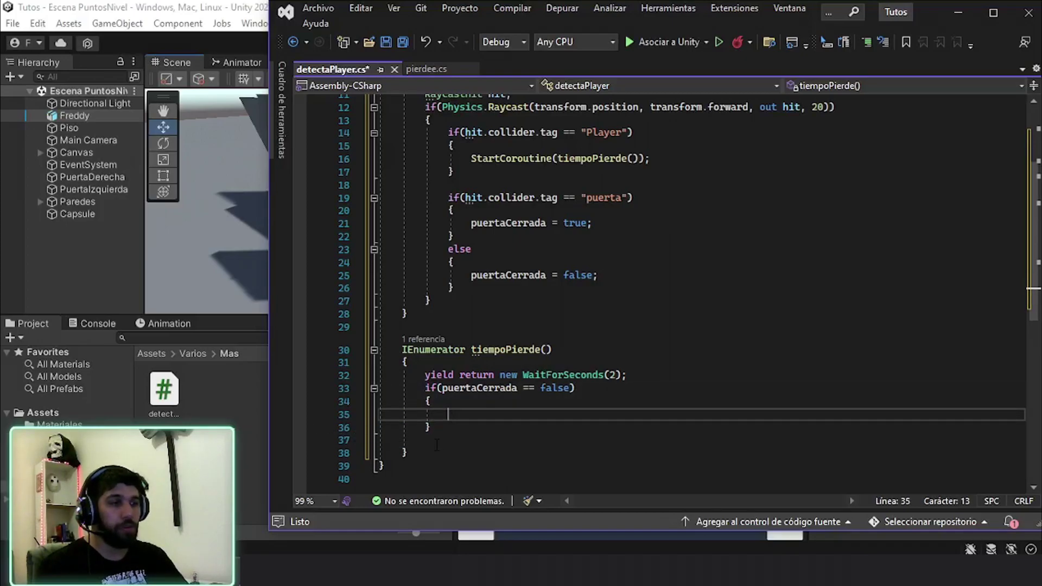
key("ctrl+v")
left_click(483, 440)
key("BackSpace")
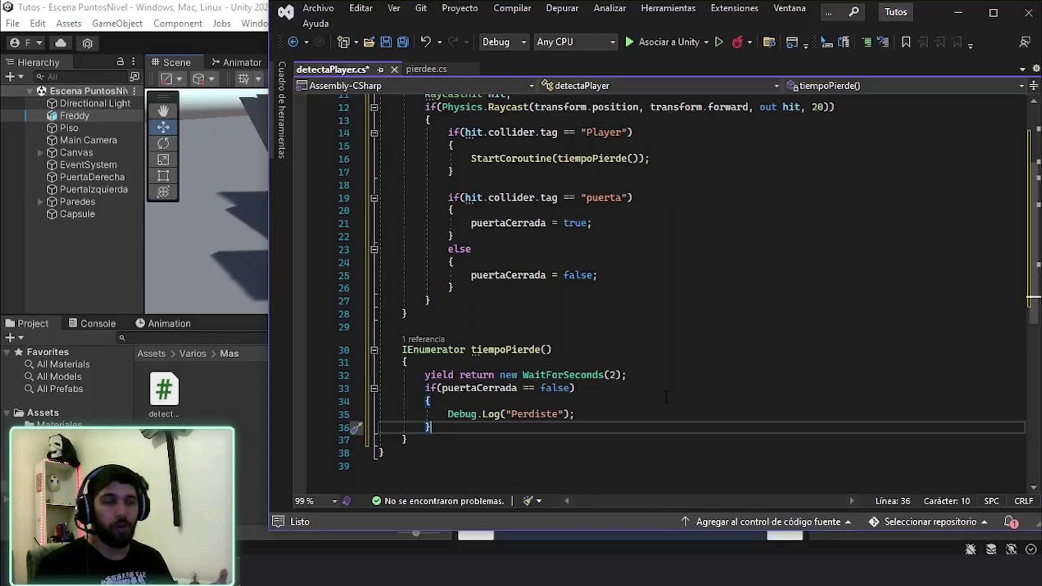
Save detectaPlayer.cs and switch back to the Unity editor.
left_click(597, 275)
key("ctrl+s")
scroll(647, 392, "up", 4)
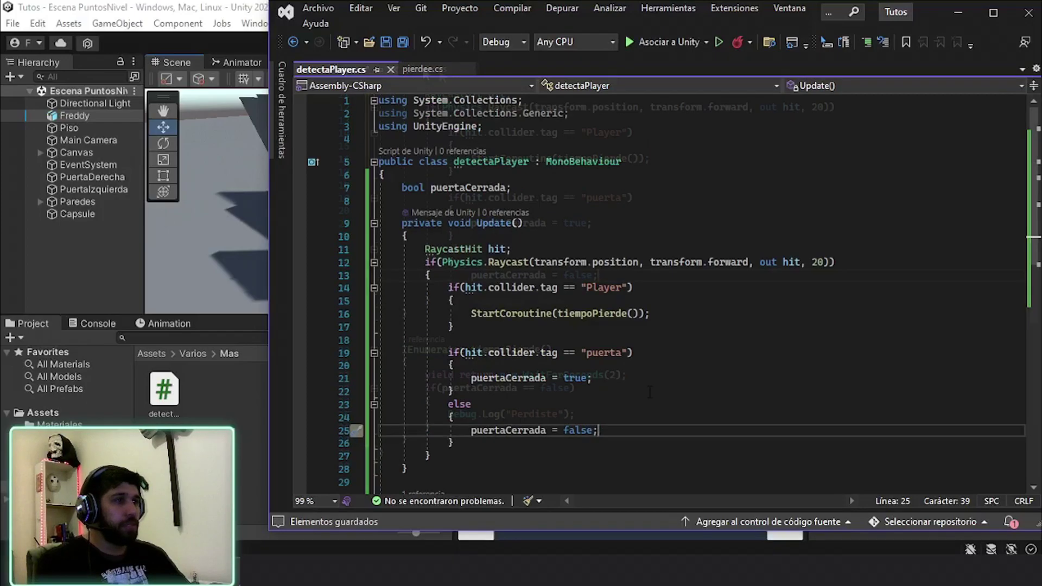
scroll(647, 392, "down", 6)
scroll(647, 392, "up", 4)
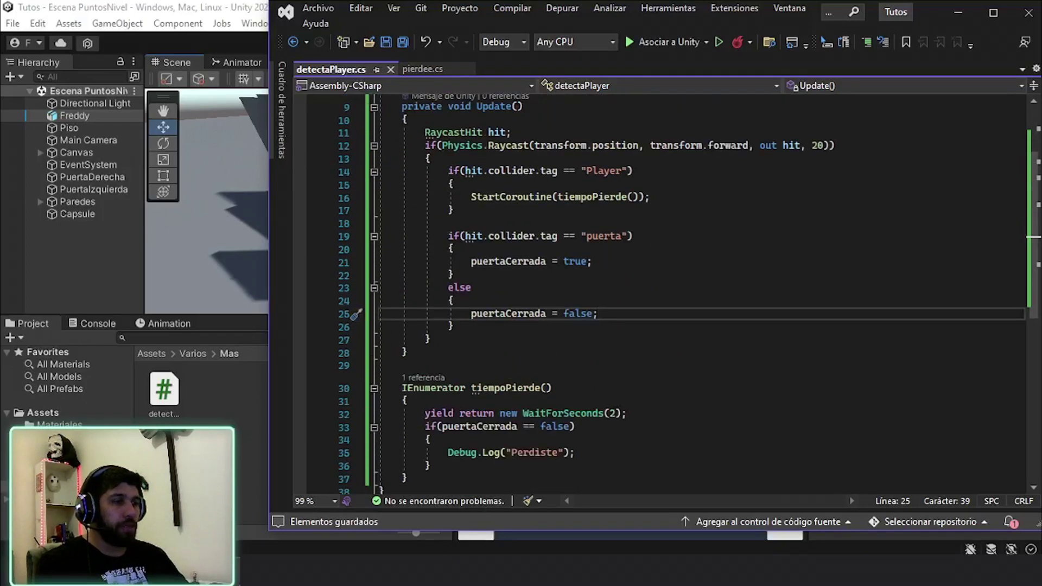
key("alt+Tab")
key("alt+Tab")
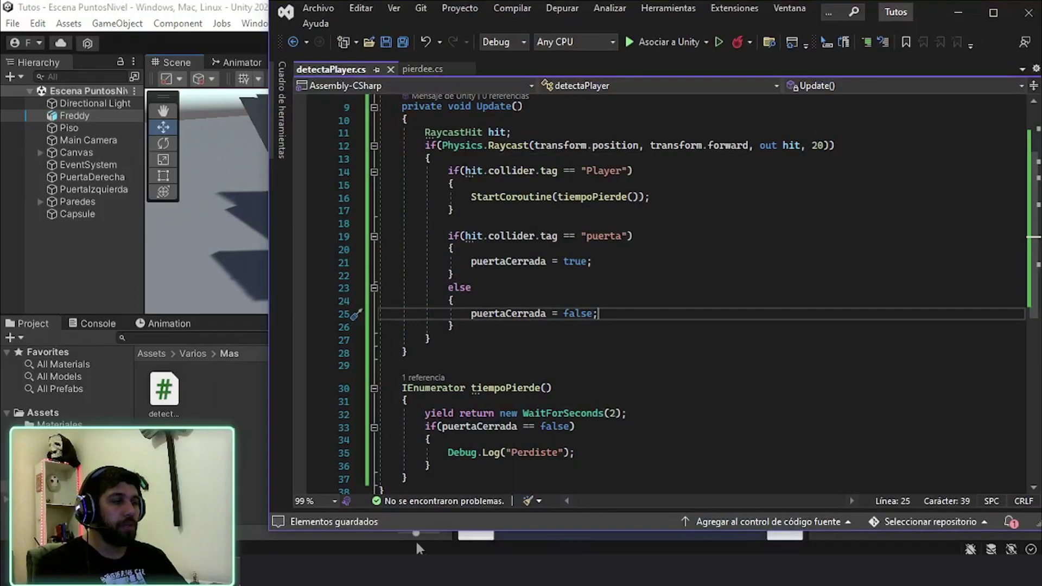
scroll(647, 293, "down", 1)
scroll(647, 294, "down", 3)
key("alt+Tab")
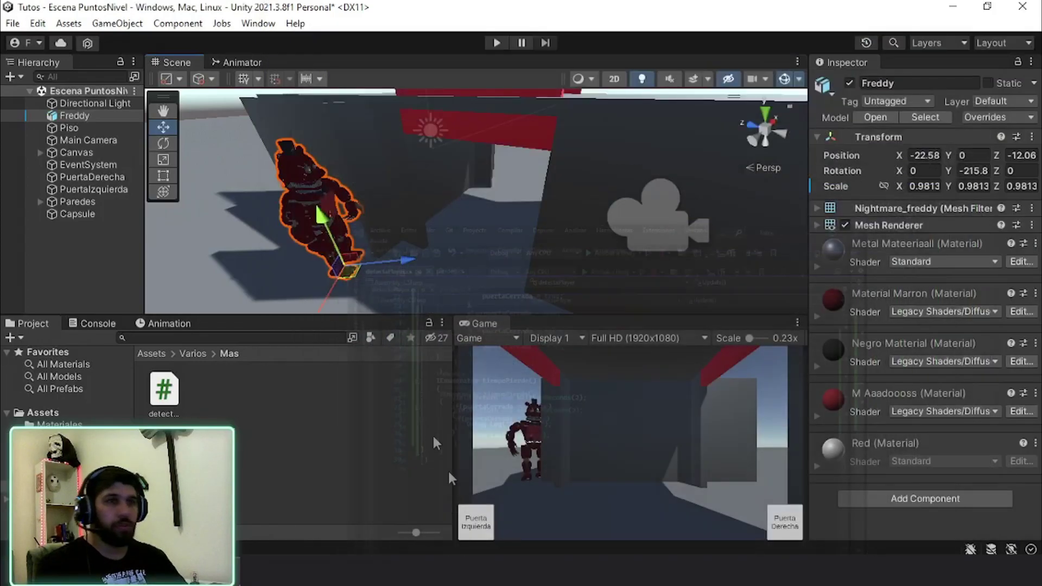
Create an empty GameObject under Freddy, reset its position, and raise it to head height.
right_click(125, 115)
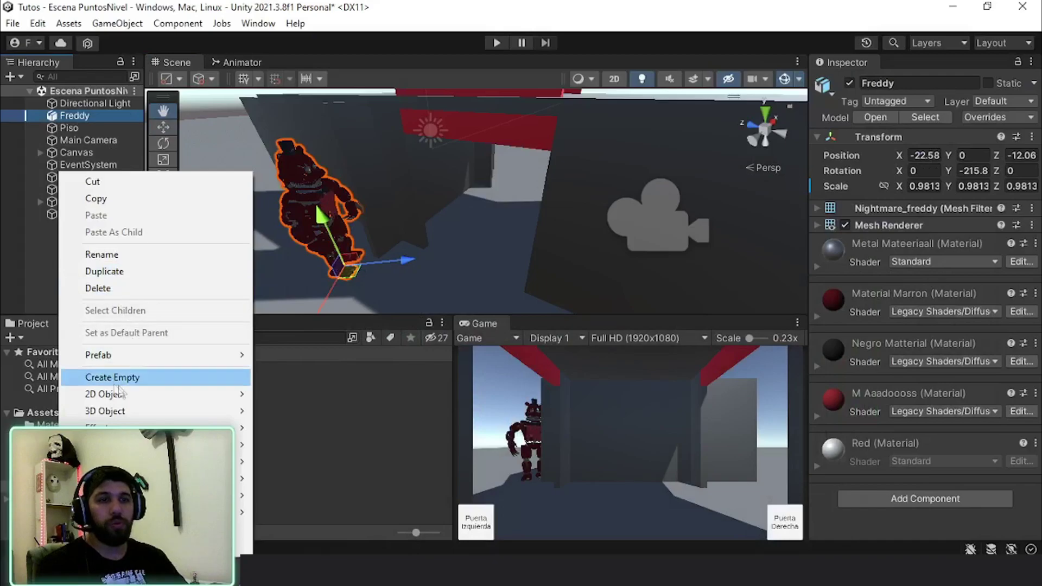
left_click(148, 383)
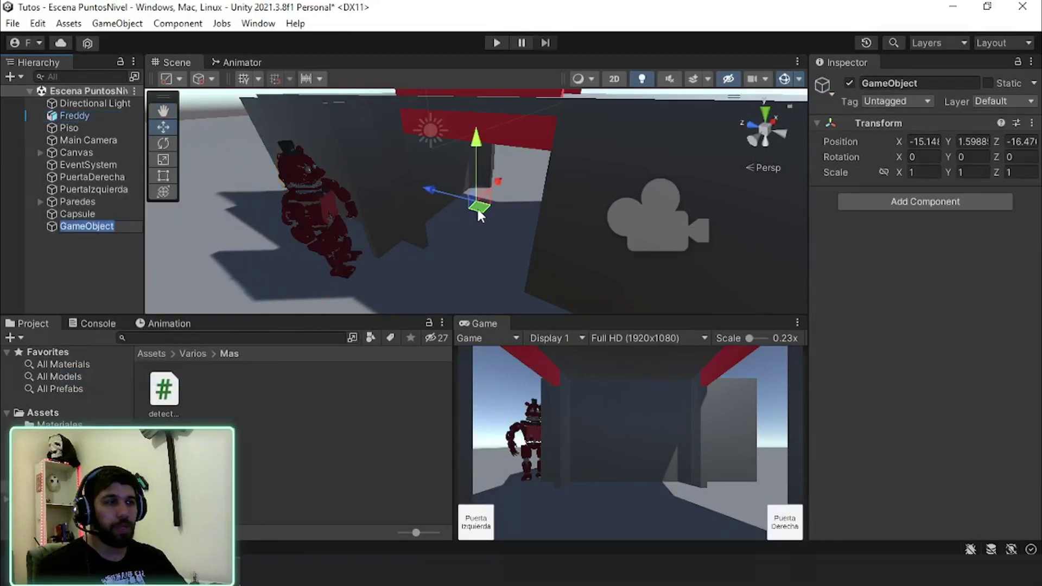
left_click_drag(478, 207, 312, 209)
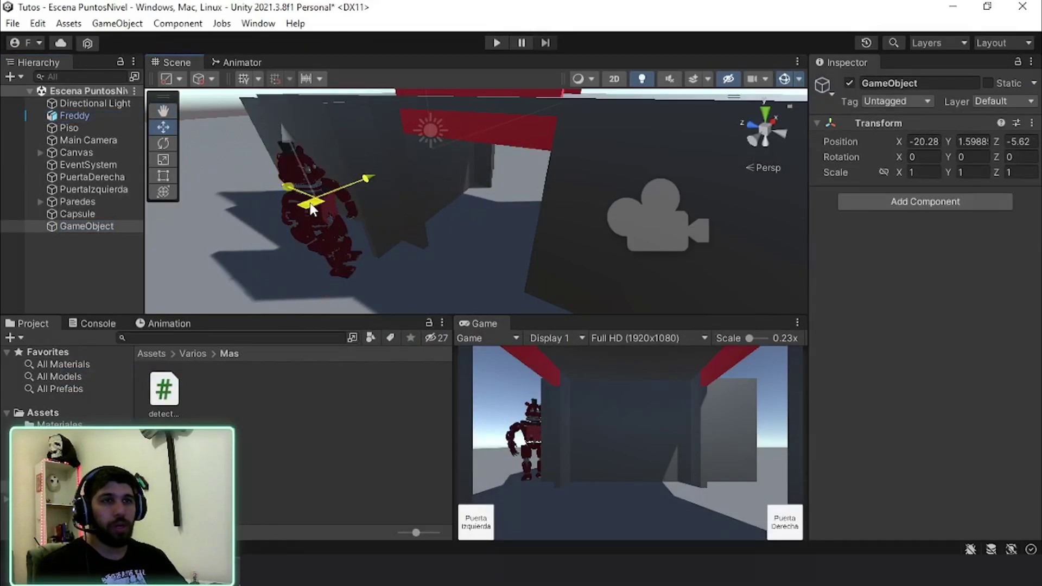
left_click_drag(76, 227, 94, 118)
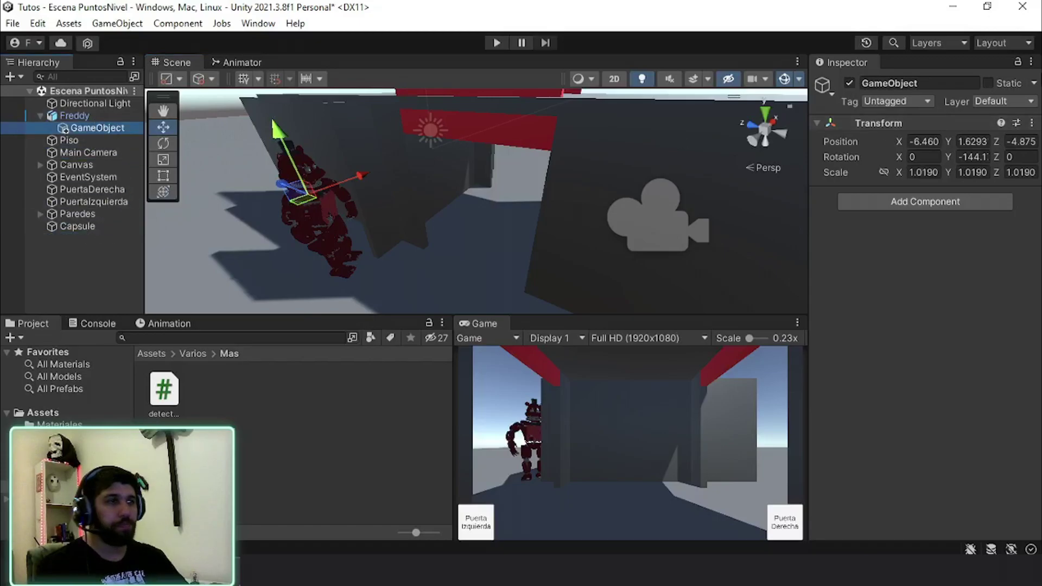
left_click(1031, 123)
mouse_move(932, 277)
left_click(815, 277)
mouse_move(330, 233)
left_mouse_down()
mouse_move(296, 116)
mouse_move(340, 160)
mouse_move(358, 163)
left_mouse_up()
left_click_drag(414, 109, 429, 115)
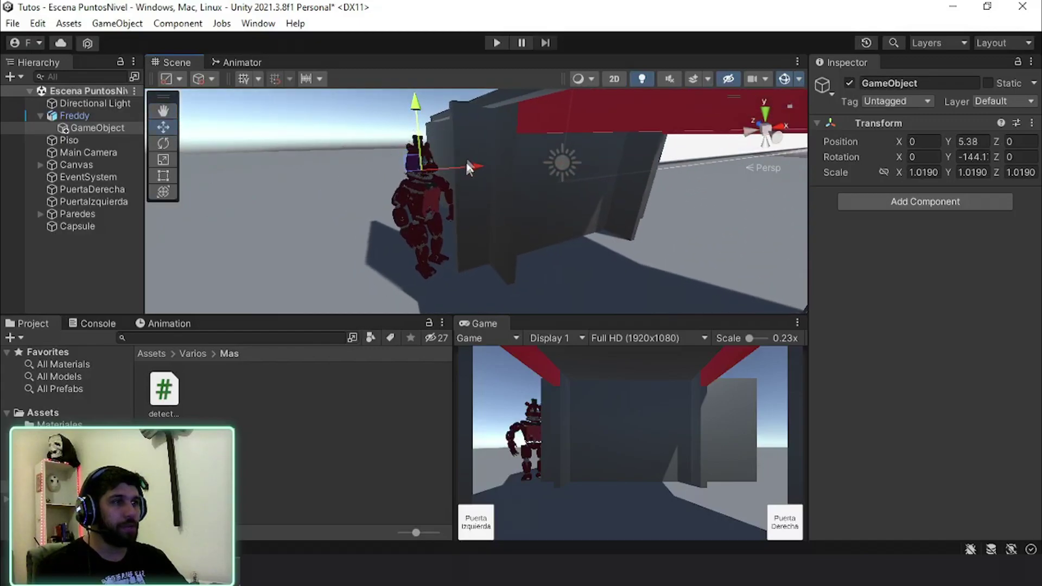
Rotate the empty child on Y to about 10.76 to match Freddy's facing direction.
left_click_drag(466, 163, 705, 234, "alt")
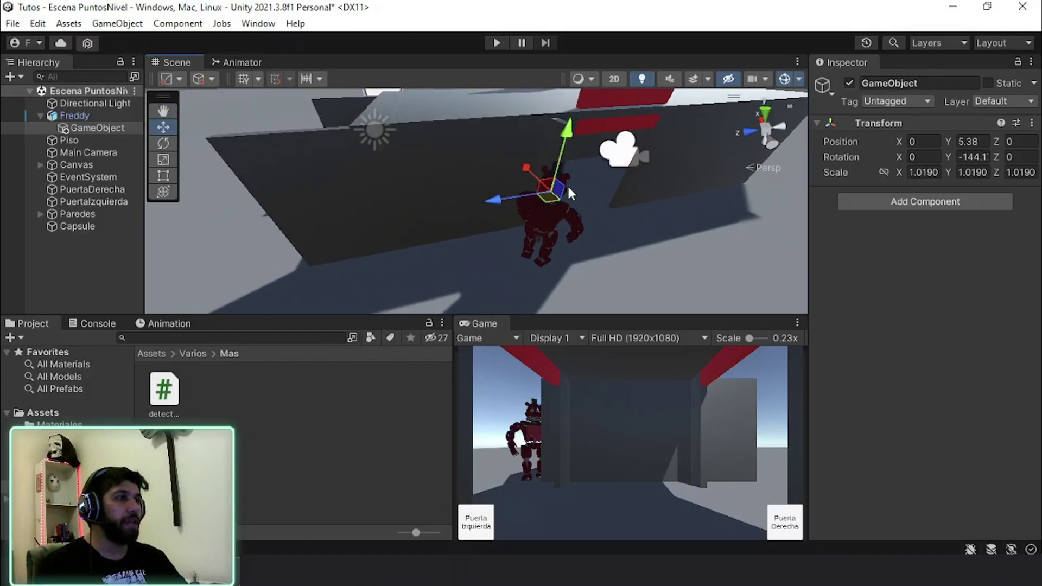
left_click_drag(576, 200, 471, 178, "alt")
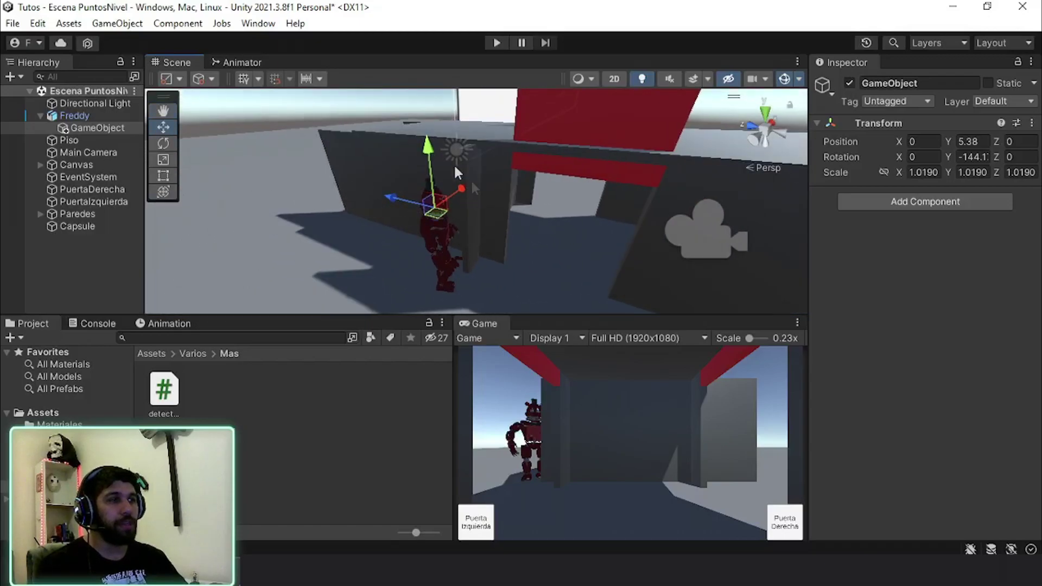
left_click_drag(488, 267, 394, 223, "alt")
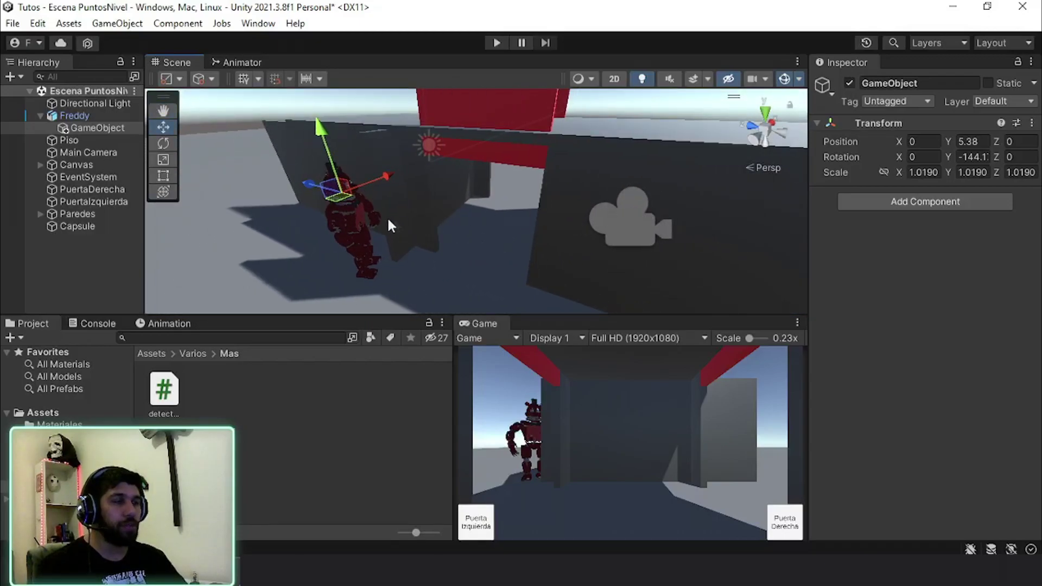
key("f")
key("e")
mouse_move(538, 249)
left_mouse_down()
mouse_move(60, 228)
mouse_move(93, 240)
left_mouse_up()
left_click_drag(271, 228, 122, 200, "alt")
key("w")
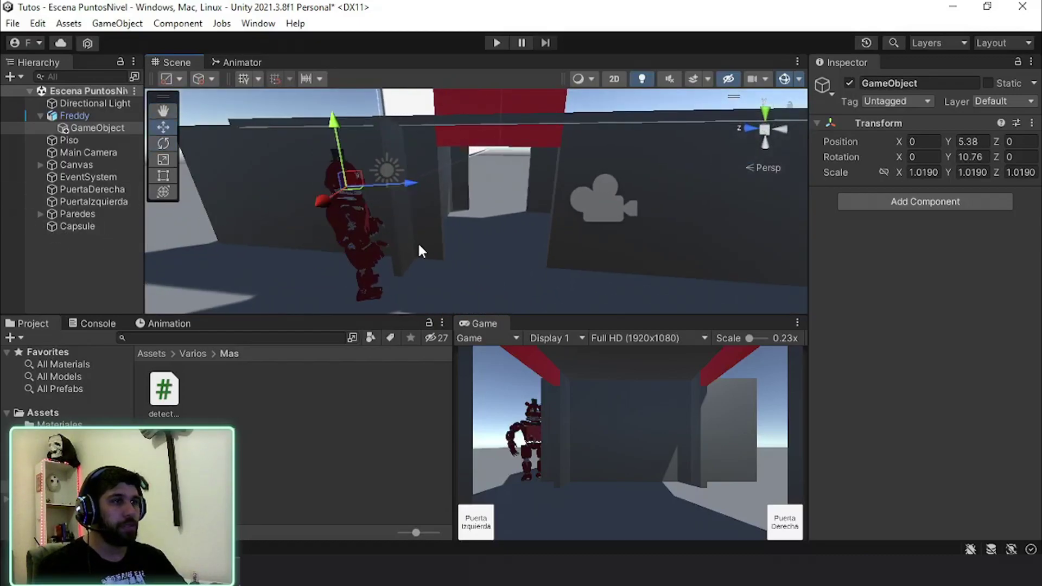
left_click_drag(418, 242, 502, 197, "alt")
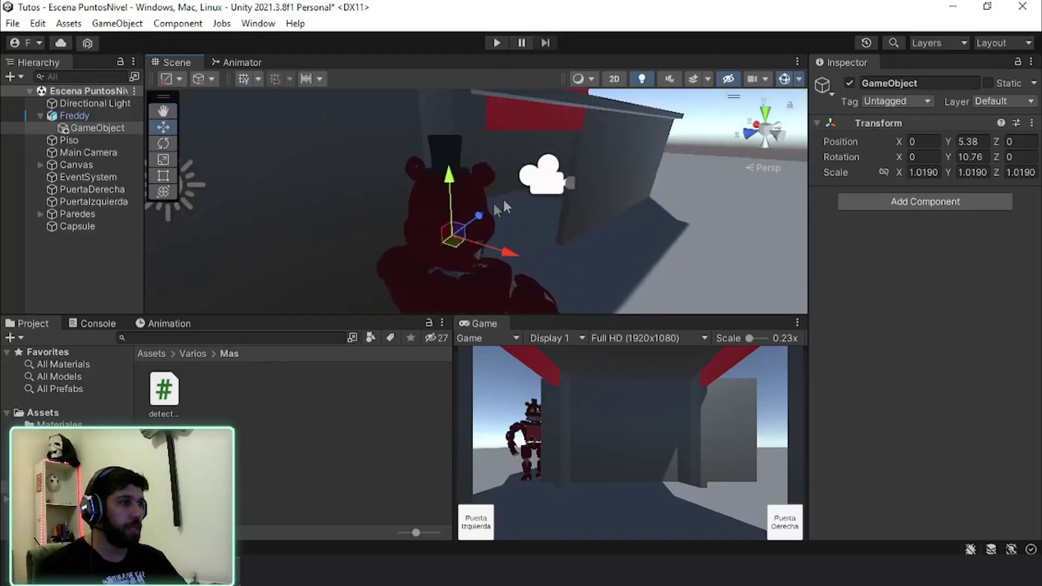
left_click(84, 230, "ctrl")
left_click_drag(472, 228, 391, 234, "alt")
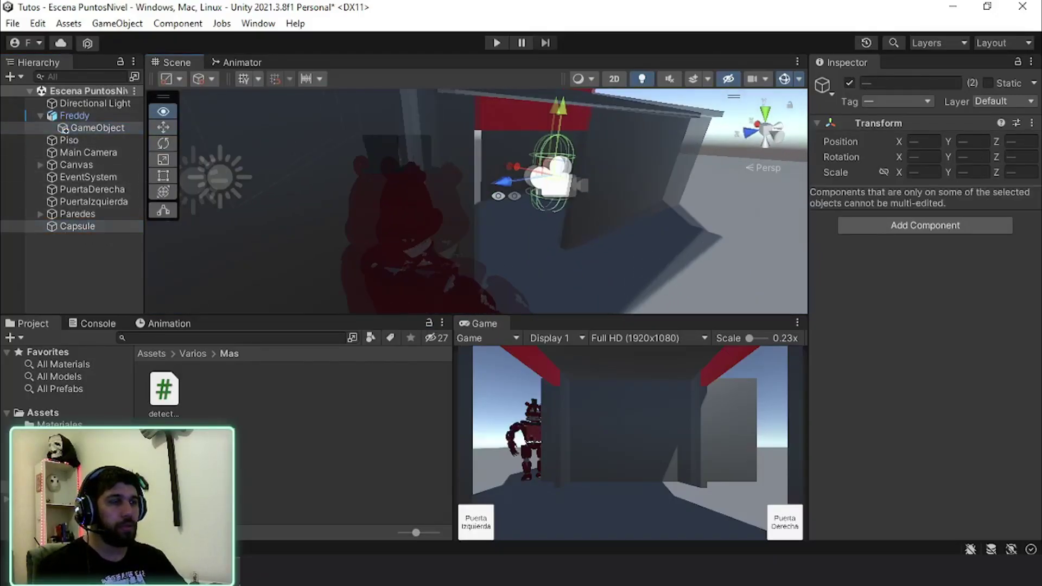
left_click_drag(469, 140, 364, 100, "alt")
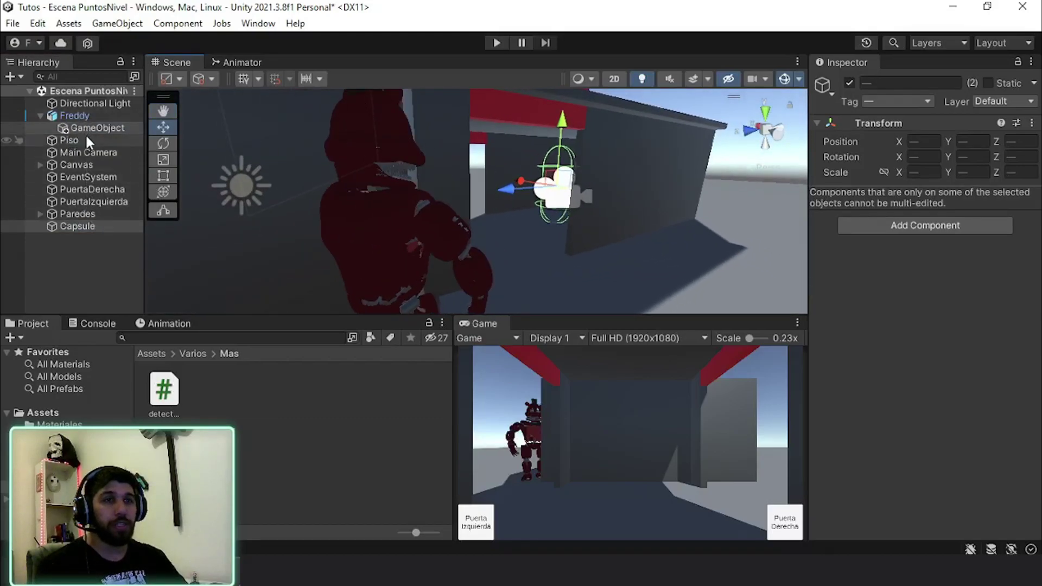
Rename Freddy's empty child to LazerDetector.
left_click(89, 124)
left_click(937, 82)
type("G")
key("BackSpace")
type("LazerDetec")
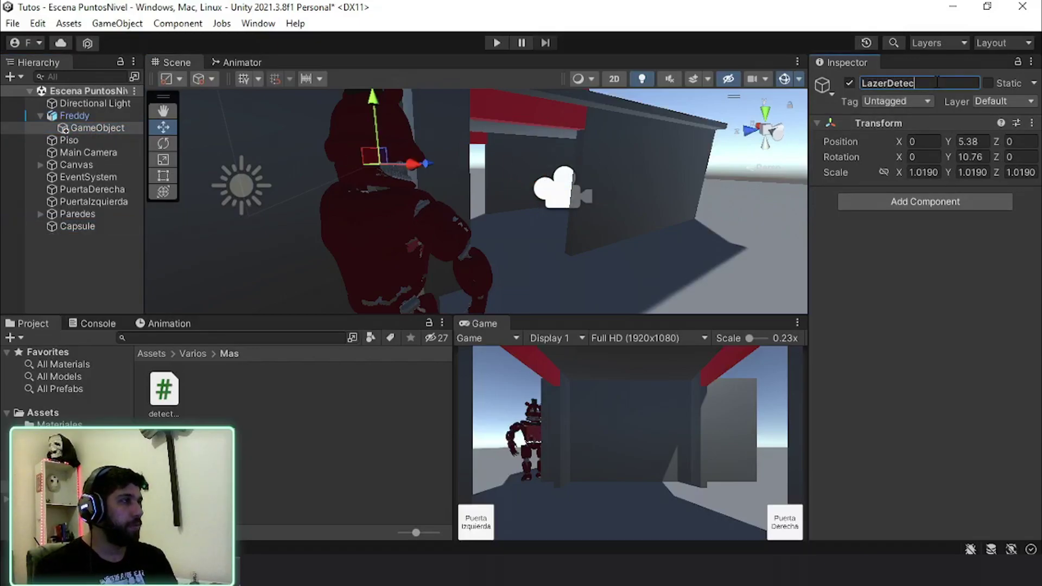
type("tor")
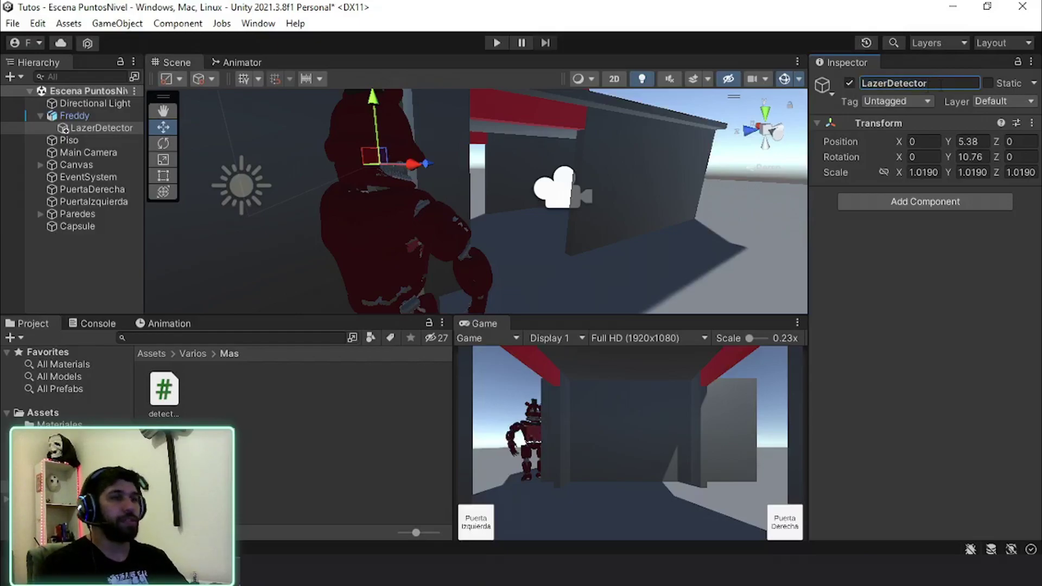
Move LazerDetector onto Freddy's face at about 0.18, 4.09, 0.97.
mouse_move(372, 106)
left_mouse_down()
mouse_move(380, 184)
mouse_move(176, 269)
mouse_move(298, 174)
mouse_move(363, 190)
mouse_move(346, 114)
left_mouse_up()
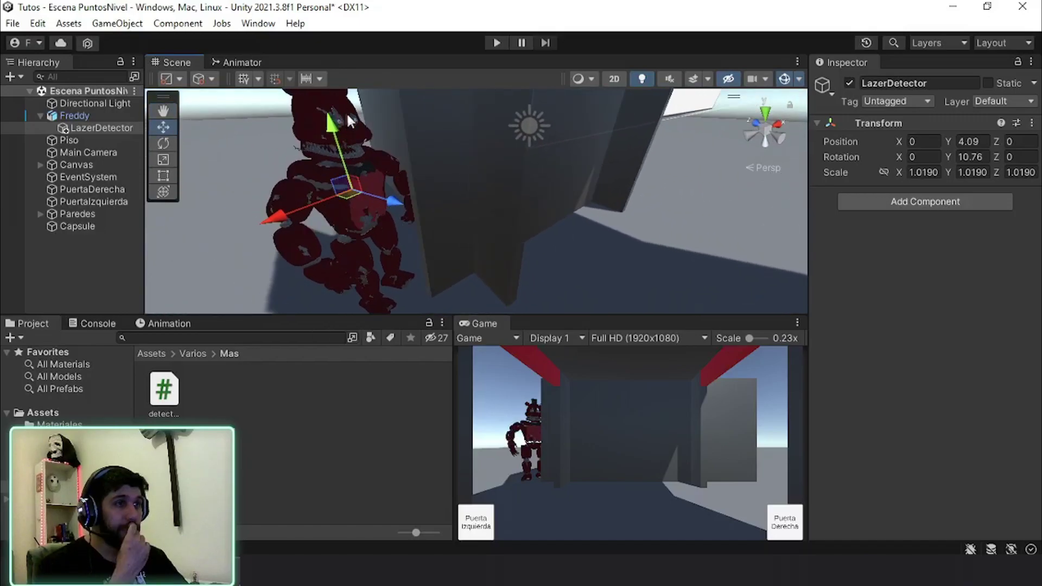
mouse_move(383, 200)
left_mouse_down()
mouse_move(402, 210)
mouse_move(470, 132)
mouse_move(370, 175)
left_mouse_up()
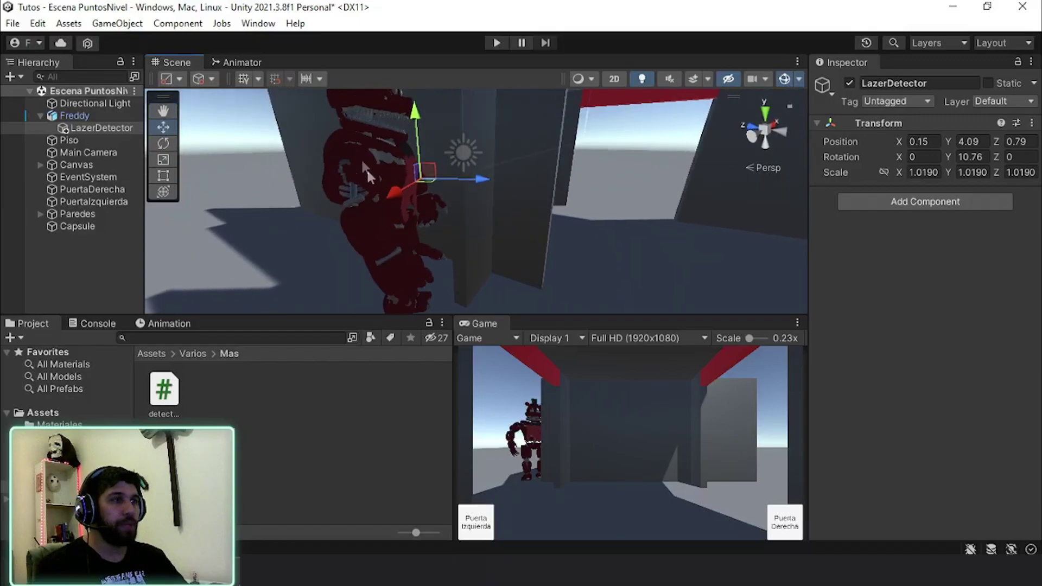
left_click_drag(481, 190, 493, 181)
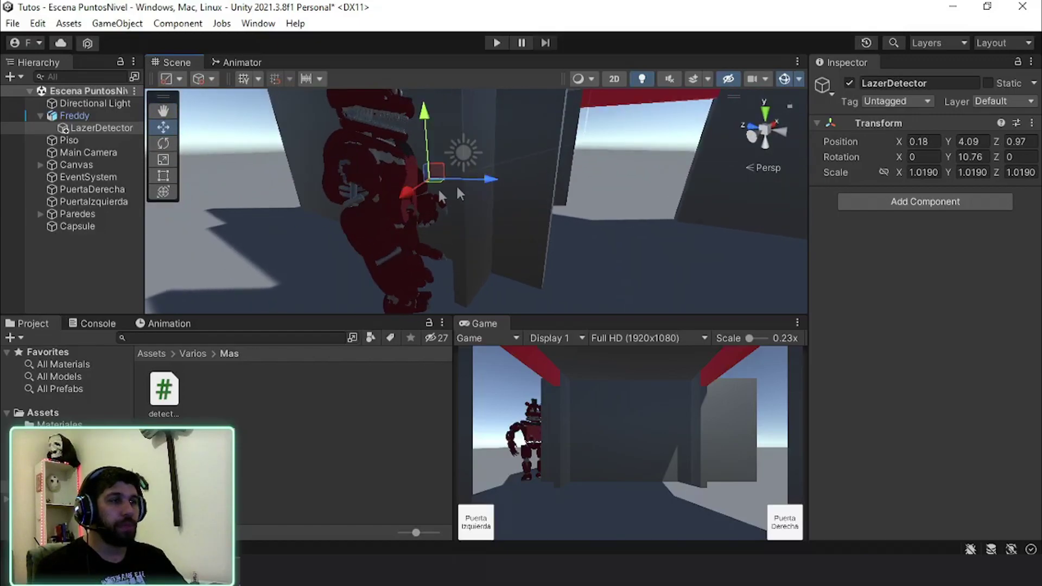
mouse_move(464, 211)
left_mouse_down("alt")
mouse_move(346, 223)
mouse_move(385, 203)
left_mouse_up("alt")
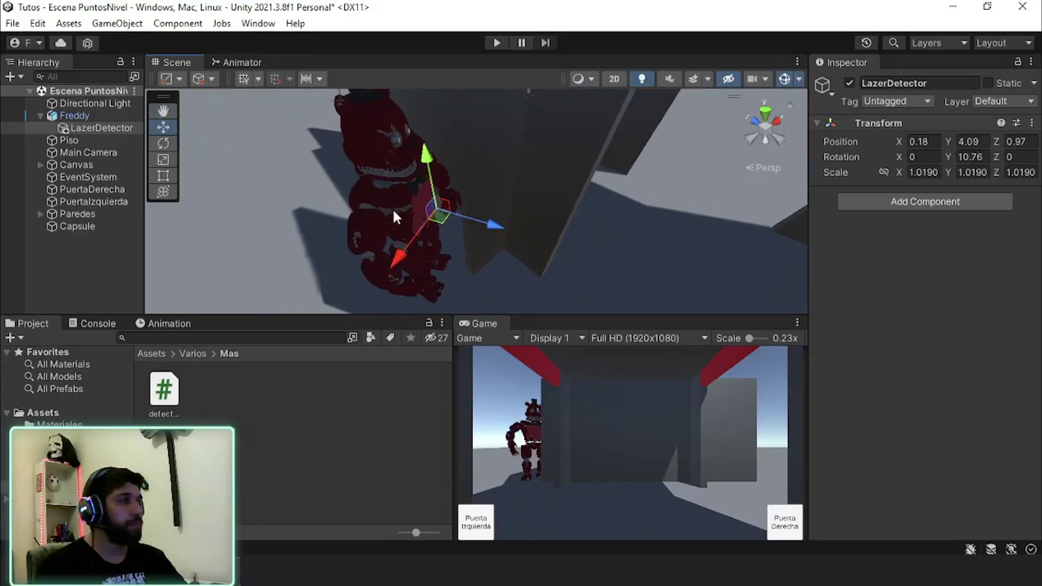
mouse_move(439, 220)
left_mouse_down("alt")
mouse_move(718, 158)
mouse_move(605, 190)
mouse_move(553, 239)
left_mouse_up("alt")
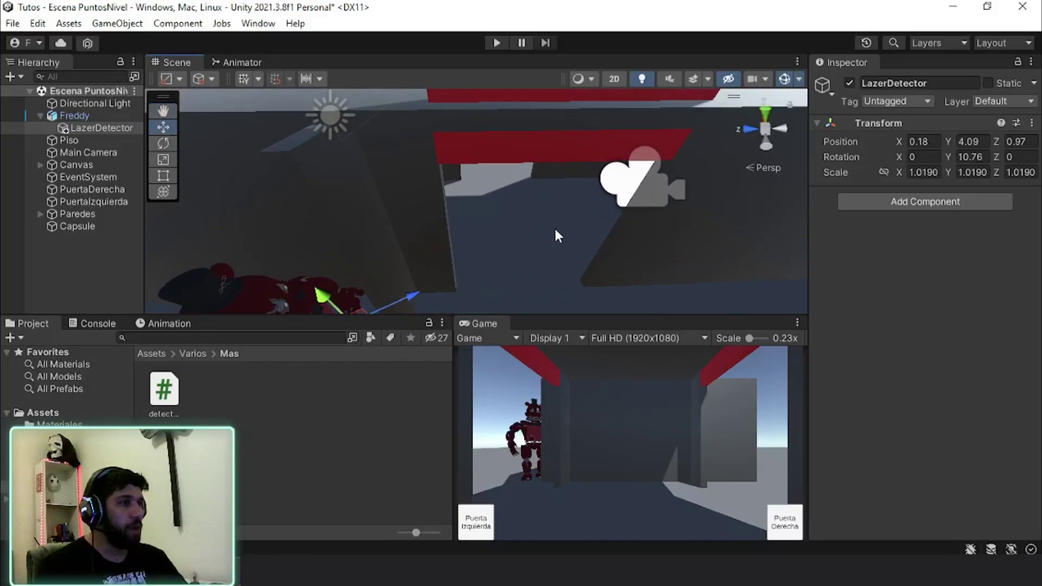
key("f")
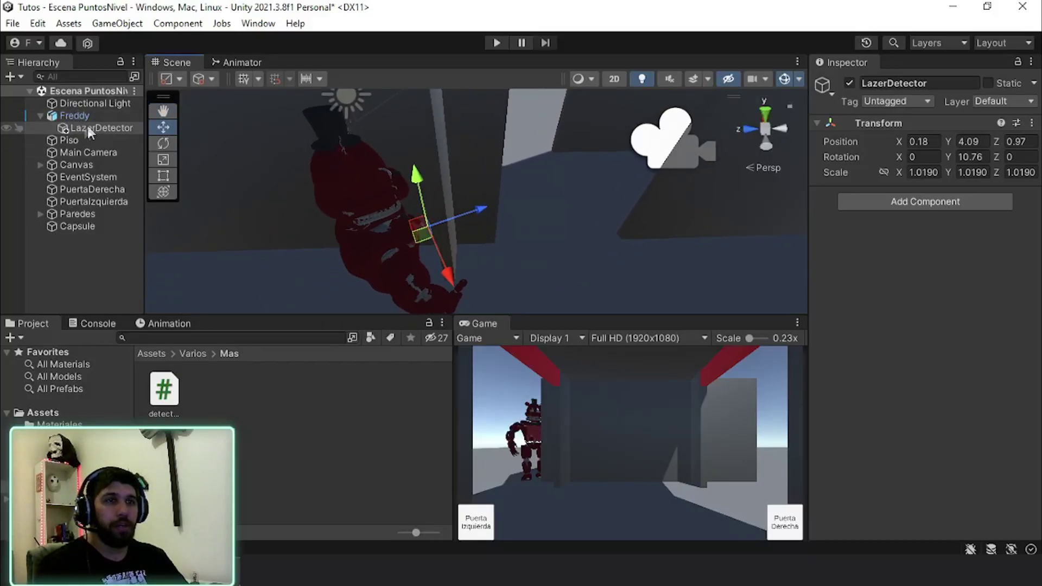
Attach the detectaPlayer script to LazerDetector.
left_click_drag(176, 409, 988, 295)
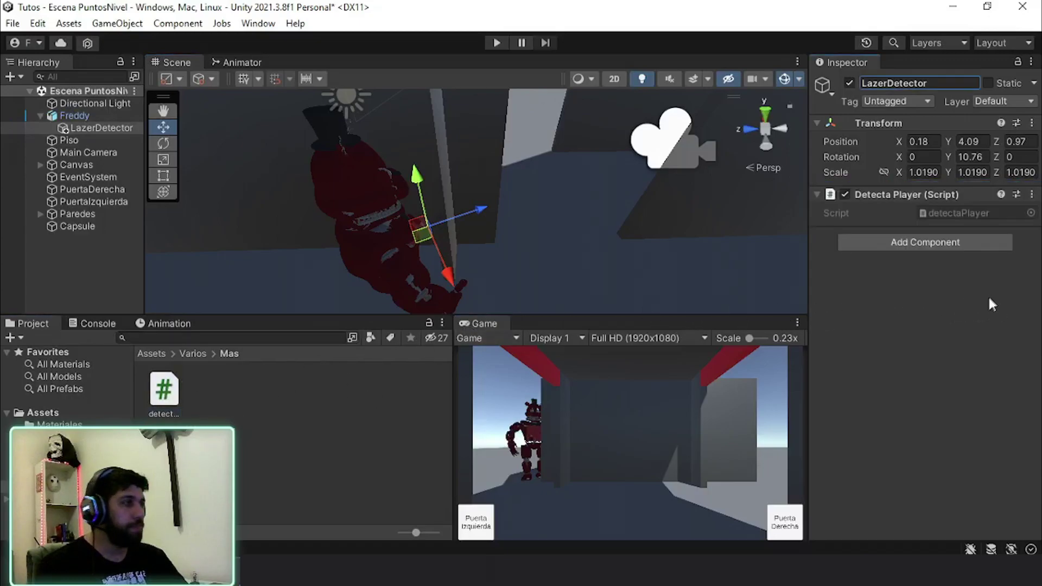
key("alt+Tab")
left_click(470, 543)
key("alt+Tab")
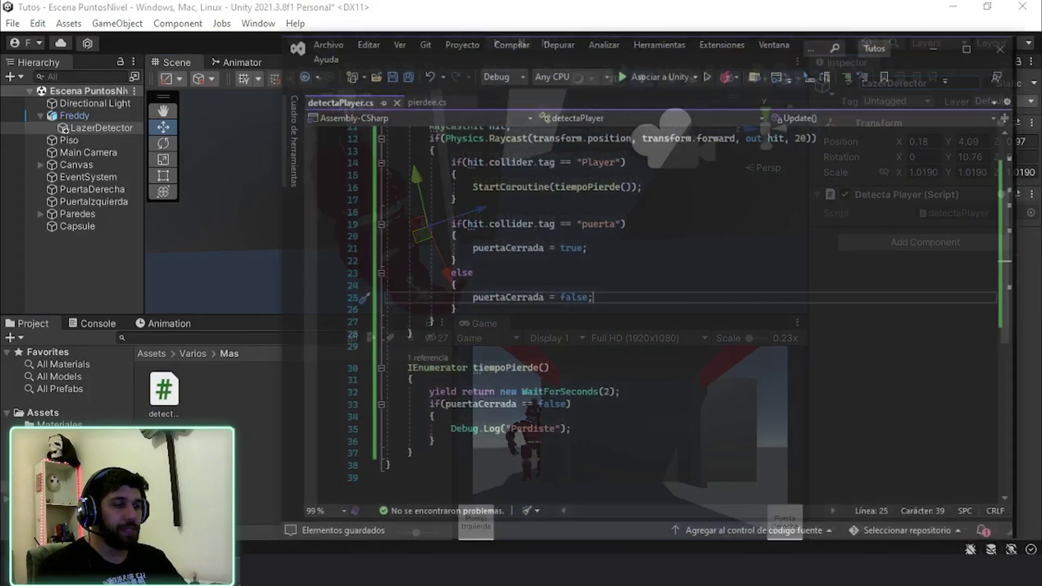
Add OnDrawGizmos setting Gizmos.color to red and drawing transform.forward * 20 with DrawRay, then save.
left_click(500, 443)
key("Return")
key("Return")
type("void ondraw")
key("Tab")
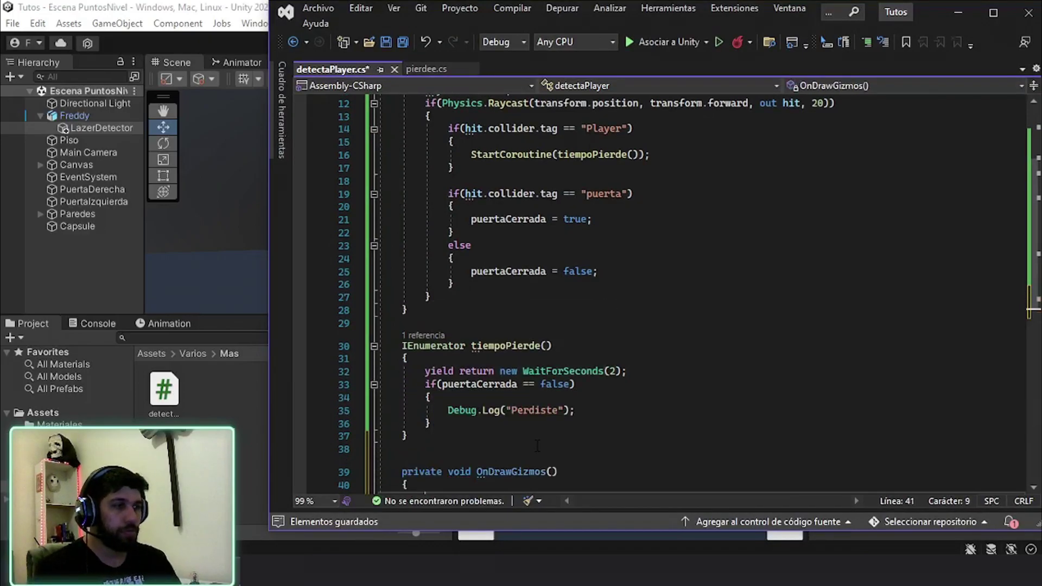
type("Gizmos.color = Color.red;")
key("Return")
type("Gizmos.DrawRay(transform.position, transform.forward * 20);")
left_click(391, 43)
key("alt+Tab")
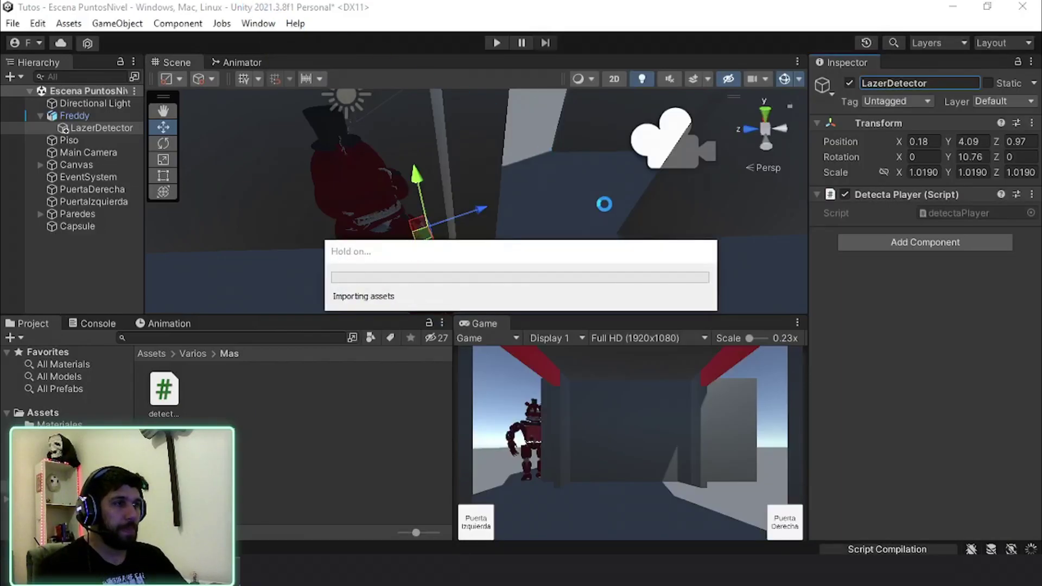
Orbit the scene view to follow Freddy's red gizmo ray down the corridor to the Player.
left_click_drag(607, 211, 369, 161, "alt")
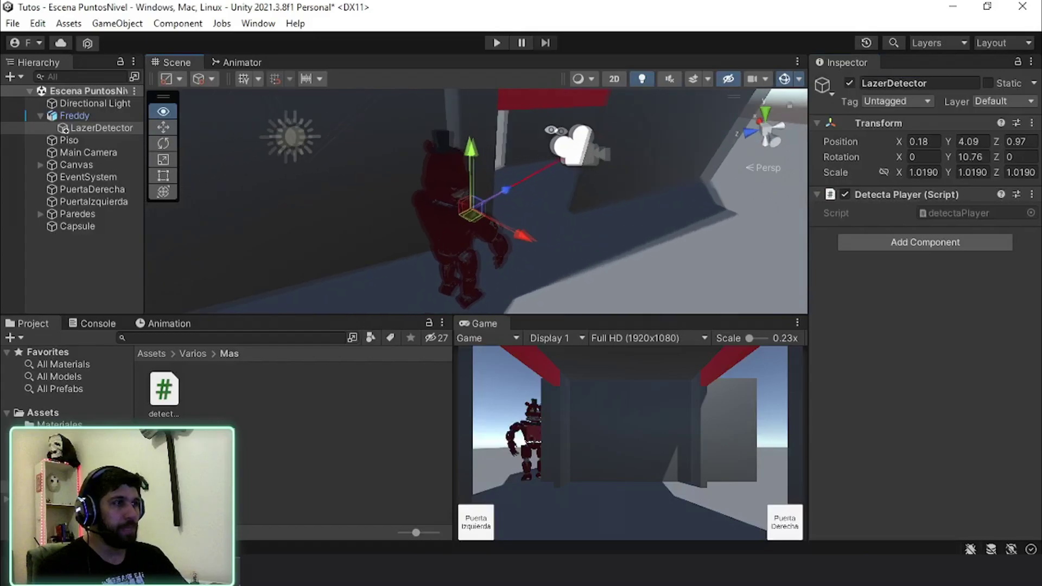
mouse_move(423, 188)
left_mouse_down("alt")
mouse_move(206, 223)
mouse_move(796, 255)
left_mouse_up("alt")
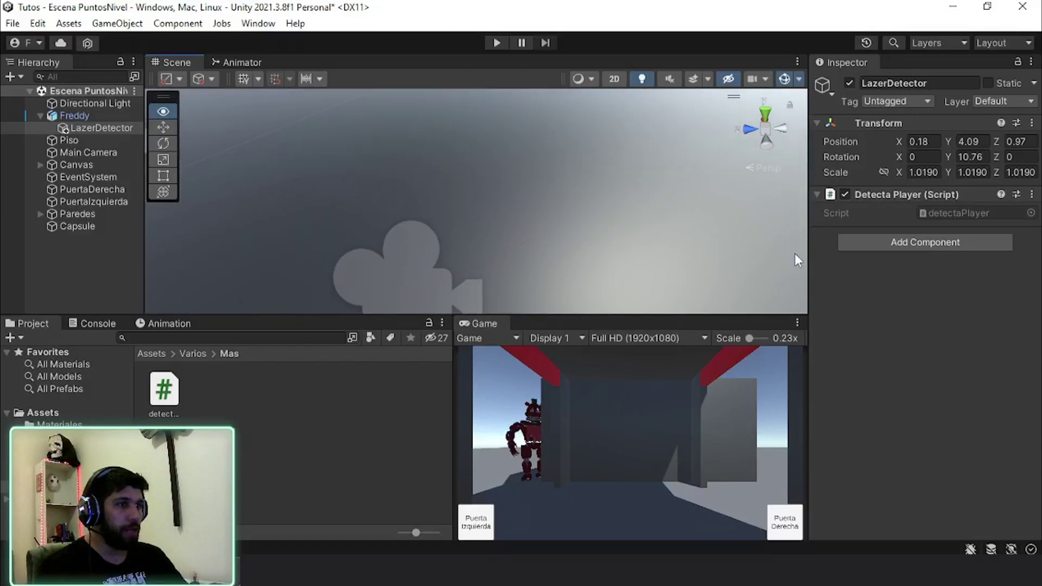
left_click_drag(795, 253, 575, 189, "alt")
scroll(573, 184, "up", 5)
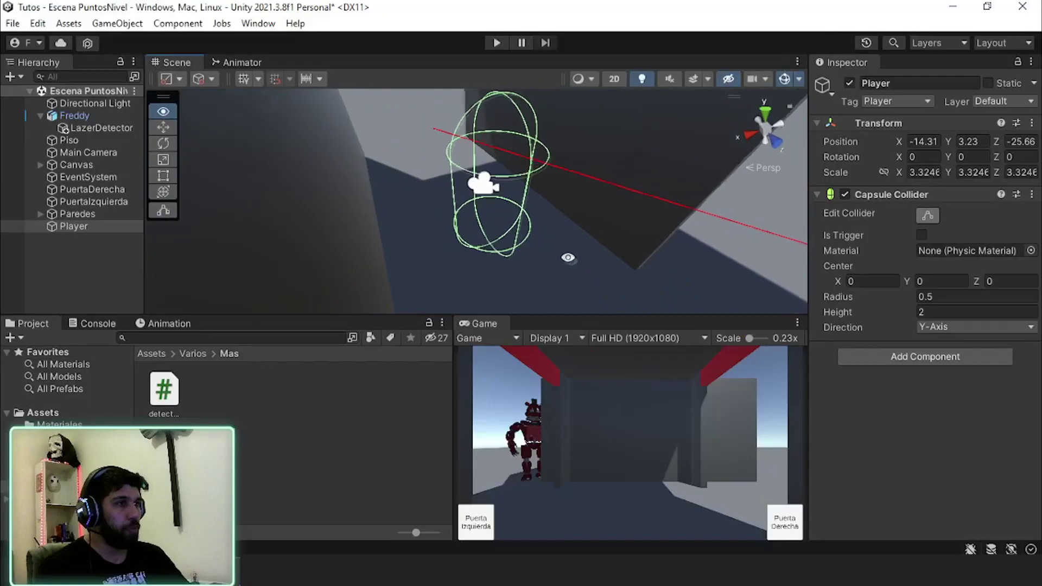
left_click_drag(568, 257, 413, 204, "alt")
mouse_move(435, 205)
left_mouse_down("alt")
mouse_move(485, 144)
mouse_move(576, 158)
mouse_move(549, 193)
mouse_move(568, 101)
mouse_move(363, 189)
mouse_move(388, 182)
left_mouse_up("alt")
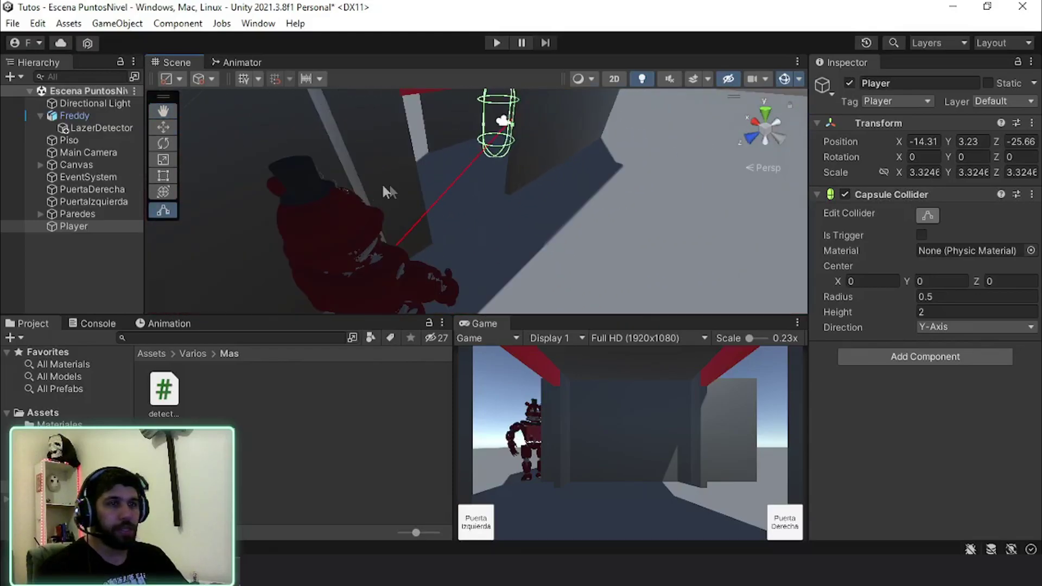
Frame the Player capsule to check the ray, then deselect everything and show the Console.
left_click(92, 128)
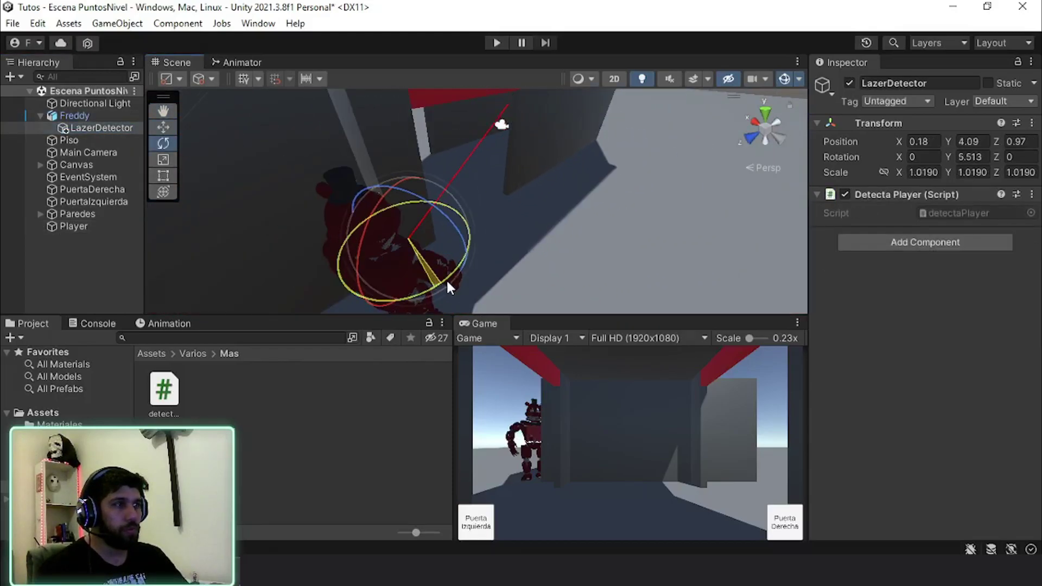
left_click(77, 226)
key("f")
mouse_move(377, 232)
left_mouse_down("alt")
mouse_move(599, 290)
mouse_move(355, 354)
mouse_move(55, 358)
mouse_move(558, 164)
mouse_move(657, 246)
mouse_move(533, 277)
mouse_move(547, 357)
mouse_move(520, 373)
mouse_move(520, 365)
left_mouse_up("alt")
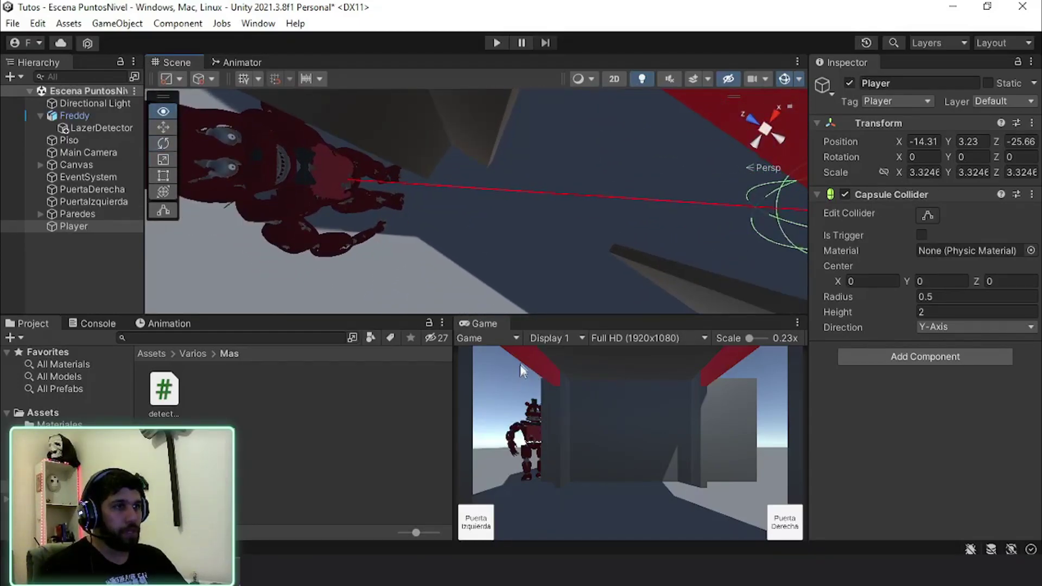
middle_click_drag(728, 214, 473, 199)
mouse_move(474, 198)
left_mouse_down("alt")
mouse_move(727, 208)
mouse_move(512, 201)
left_mouse_up("alt")
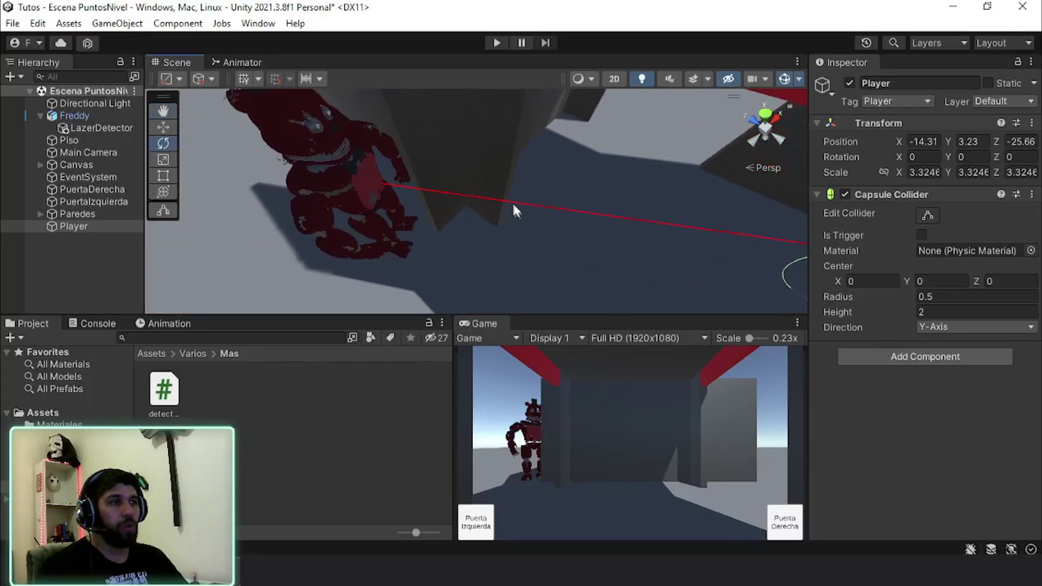
left_click(74, 224, "ctrl")
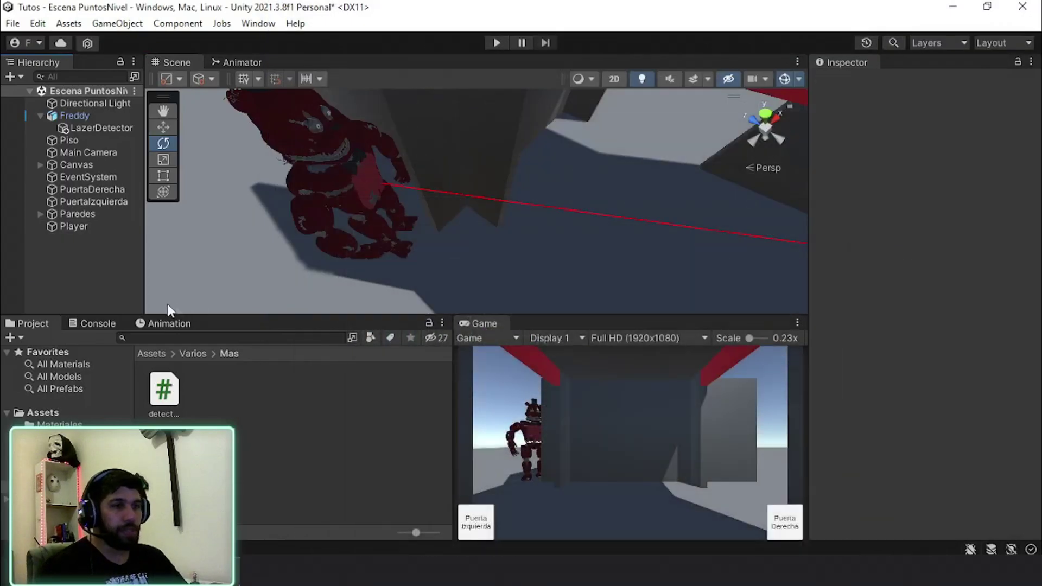
left_click(89, 323)
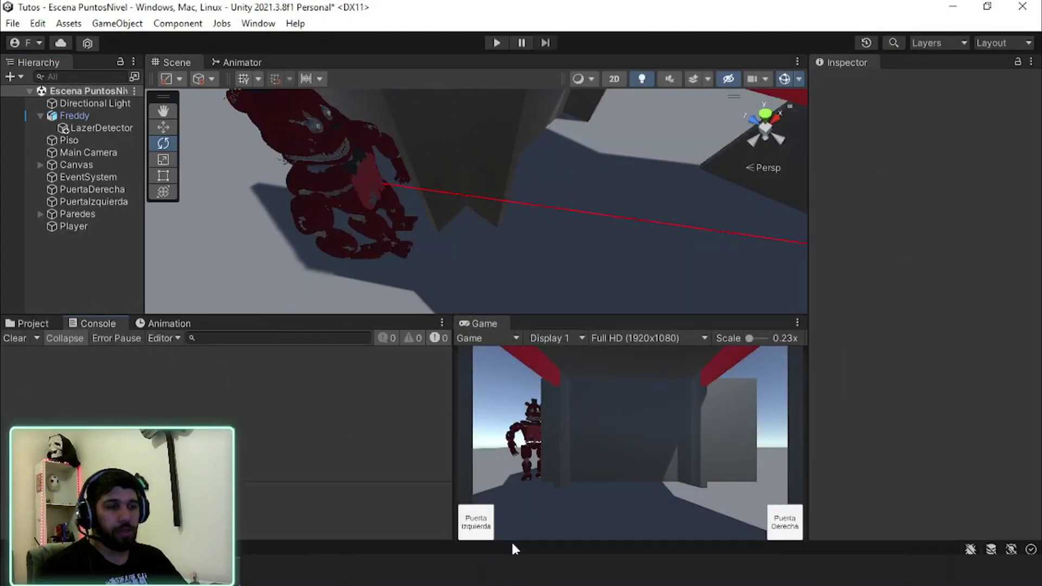
Review the WaitForSeconds(2) statement in the tiempoPierde coroutine.
key("alt+Tab")
left_click_drag(611, 293, 448, 293)
left_click(611, 293)
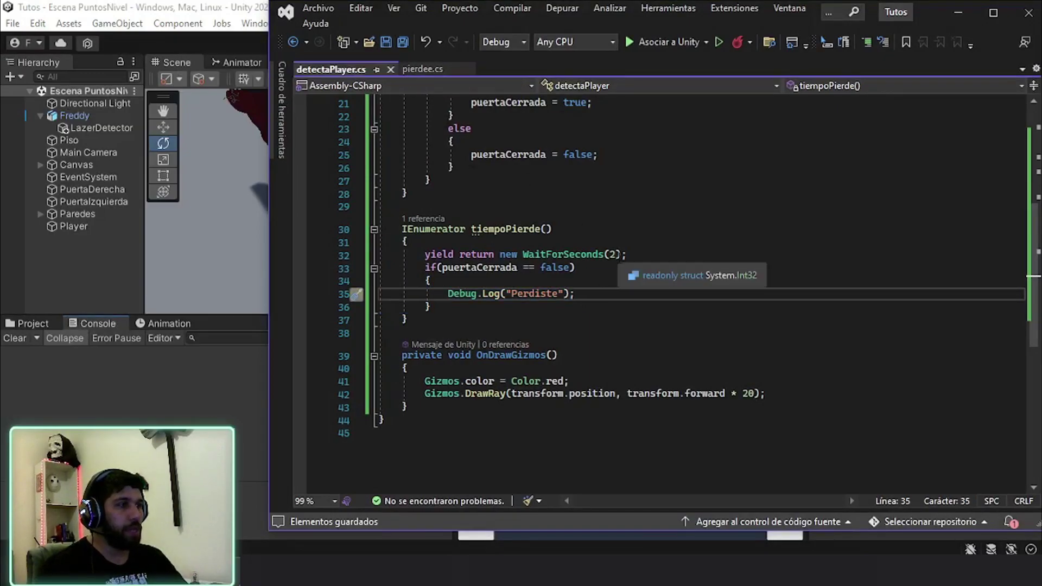
left_click_drag(424, 254, 628, 254)
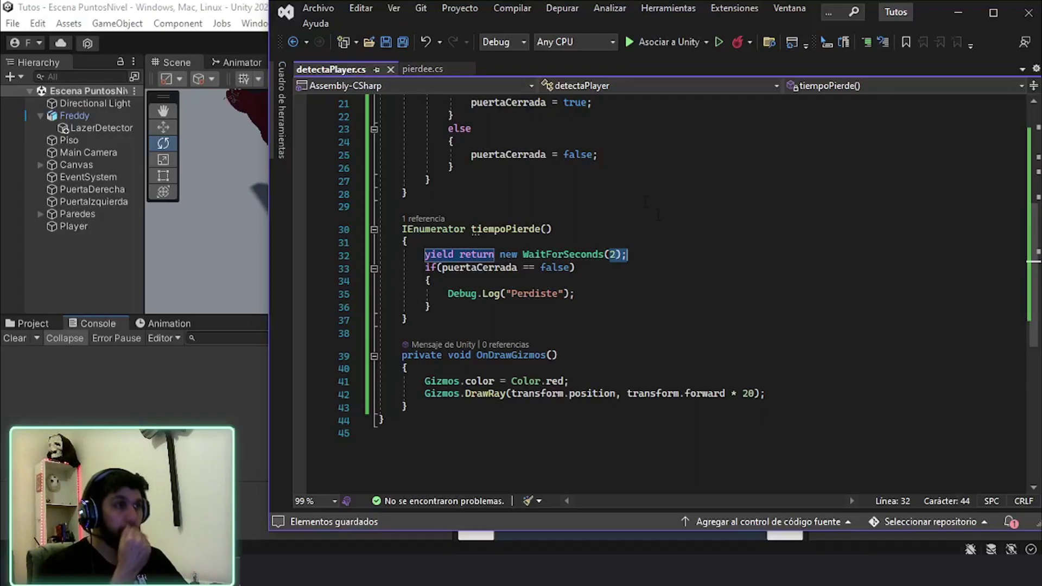
Minimize Visual Studio, show the Project panel, and start a play test in Unity.
left_click(949, 8)
left_click(38, 326)
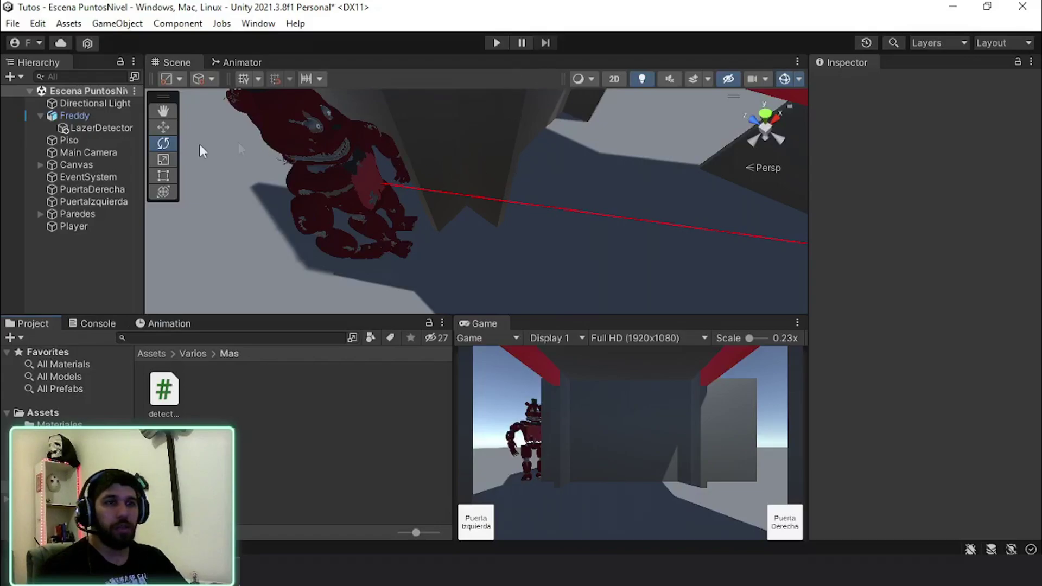
left_click(496, 44)
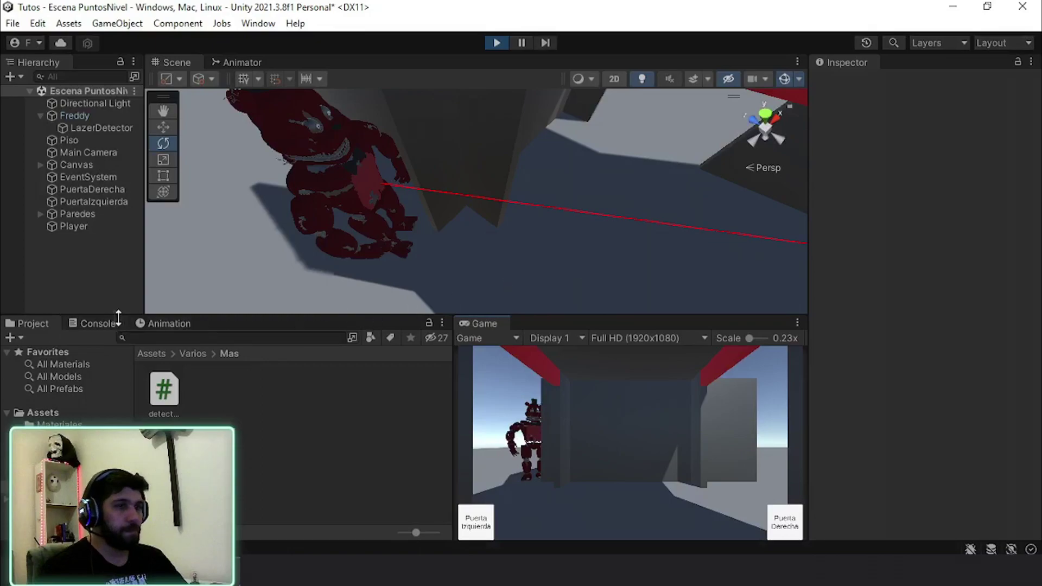
Check the Console for the Perdiste message, then stop the test, clear the log and glance at the script.
left_click(97, 322)
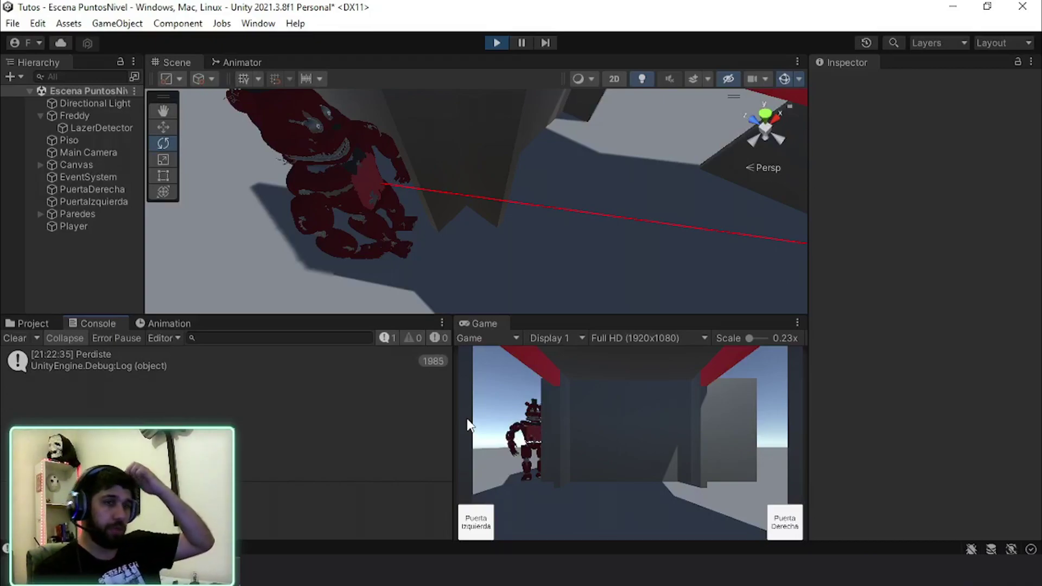
left_click(500, 41)
left_click(27, 340)
key("alt+Tab")
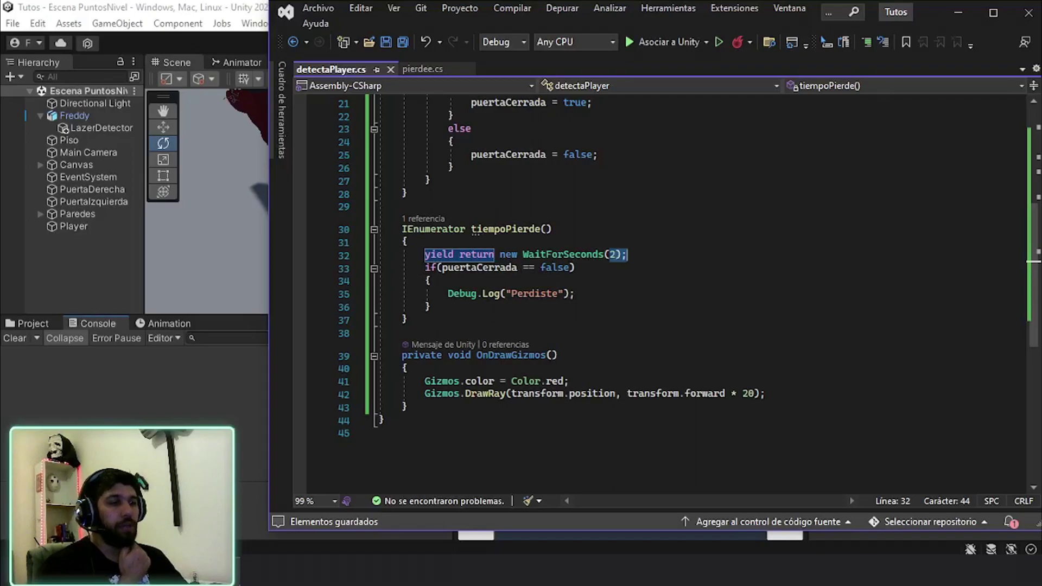
key("alt+Tab")
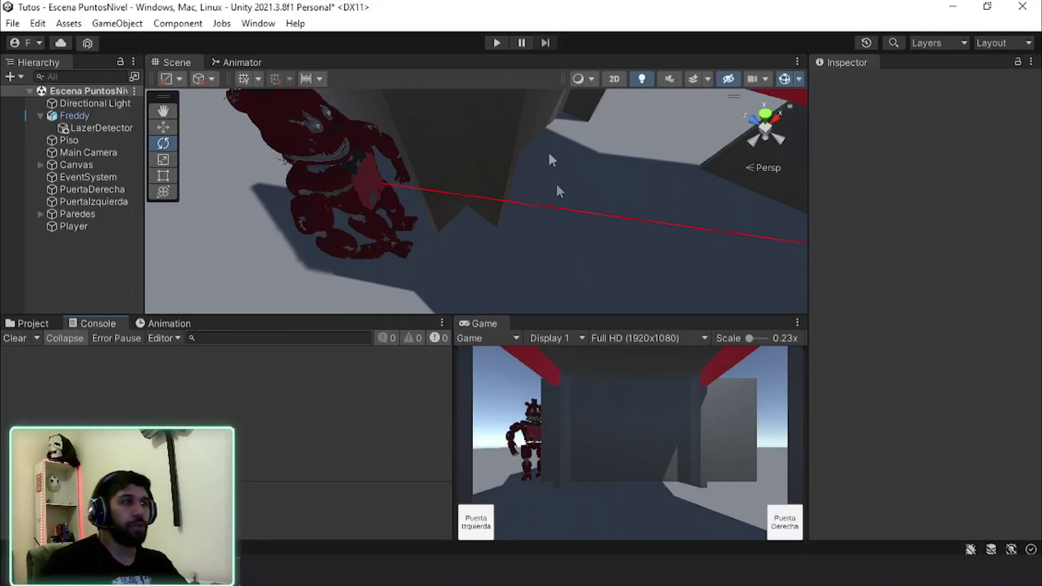
Replay with the left door closed, select the door, stop, and review Update()'s puerta tag check.
left_click(498, 42)
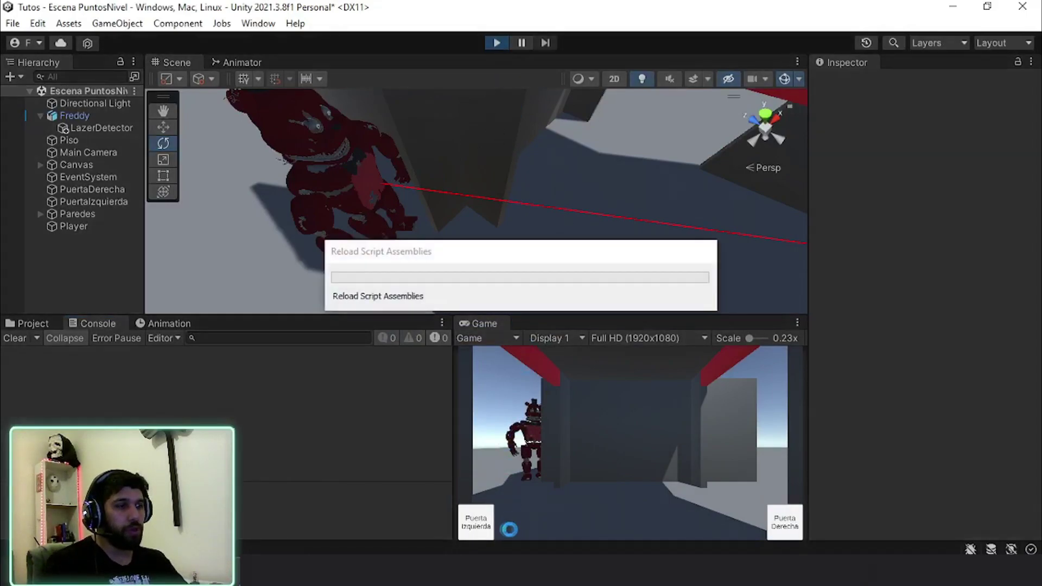
left_click(483, 520)
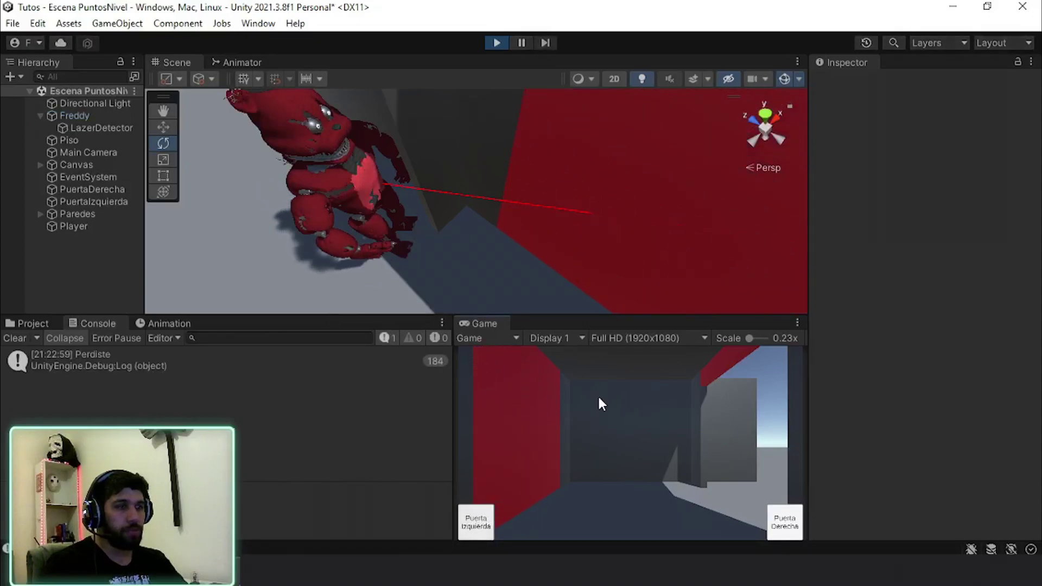
left_click(631, 175)
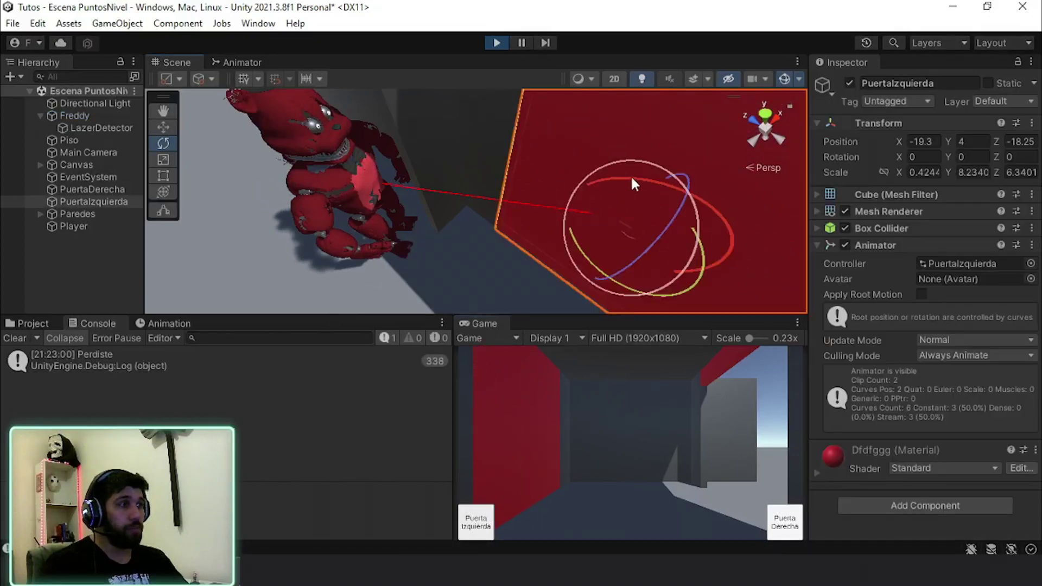
left_click(497, 42)
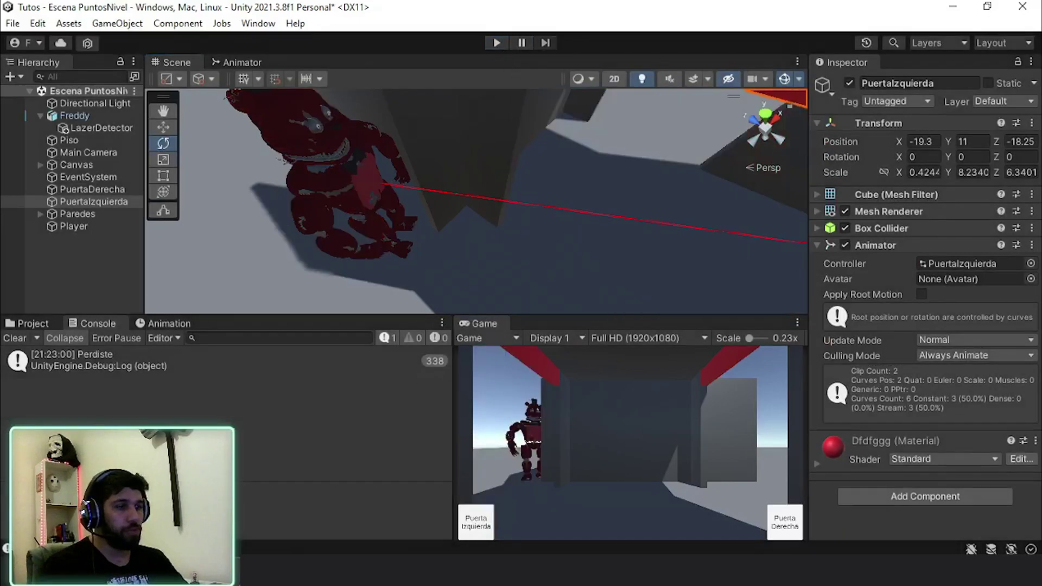
key("alt+Tab")
scroll(603, 338, "up", 5)
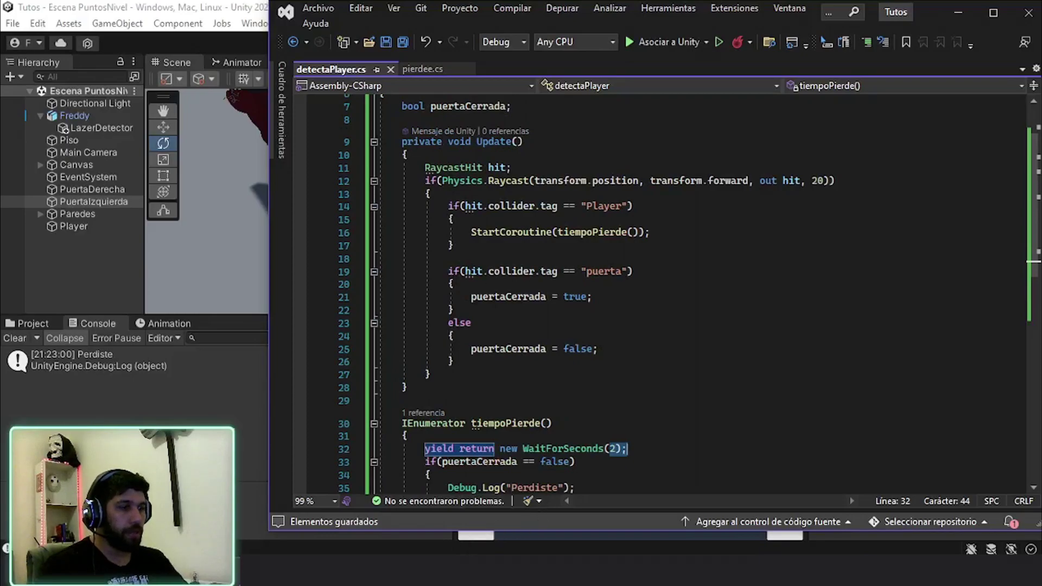
key("alt+Tab")
Create a new tag named 'puerta' from the Tag dropdown.
left_click(895, 100)
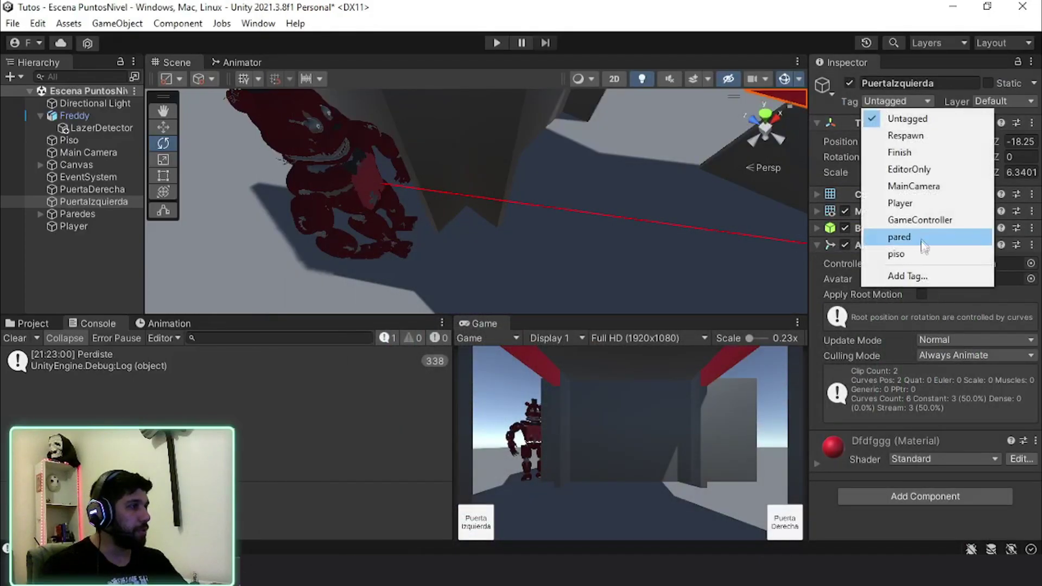
left_click(908, 276)
left_click(1000, 172)
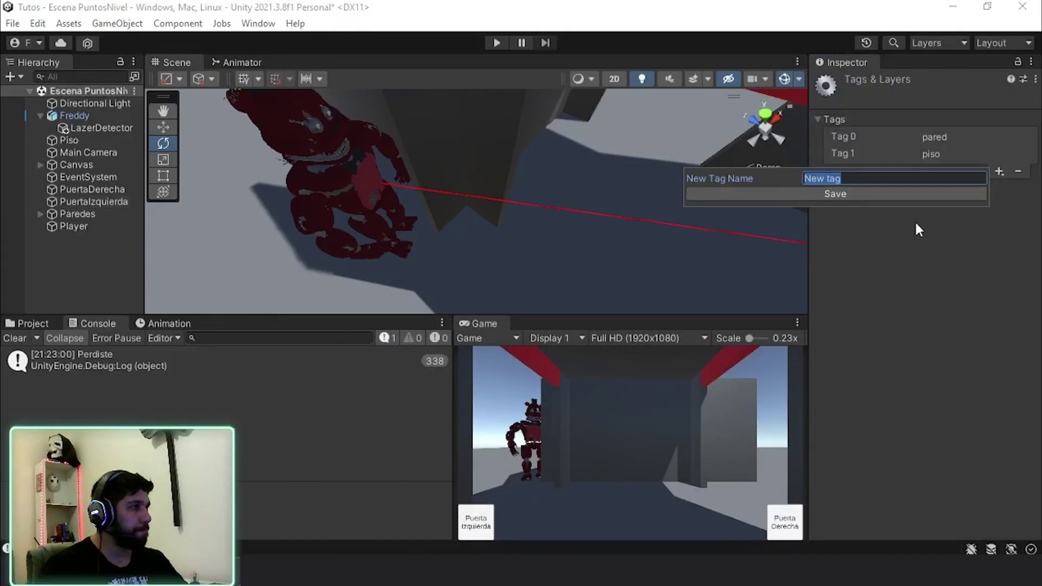
type("puerta")
key("Return")
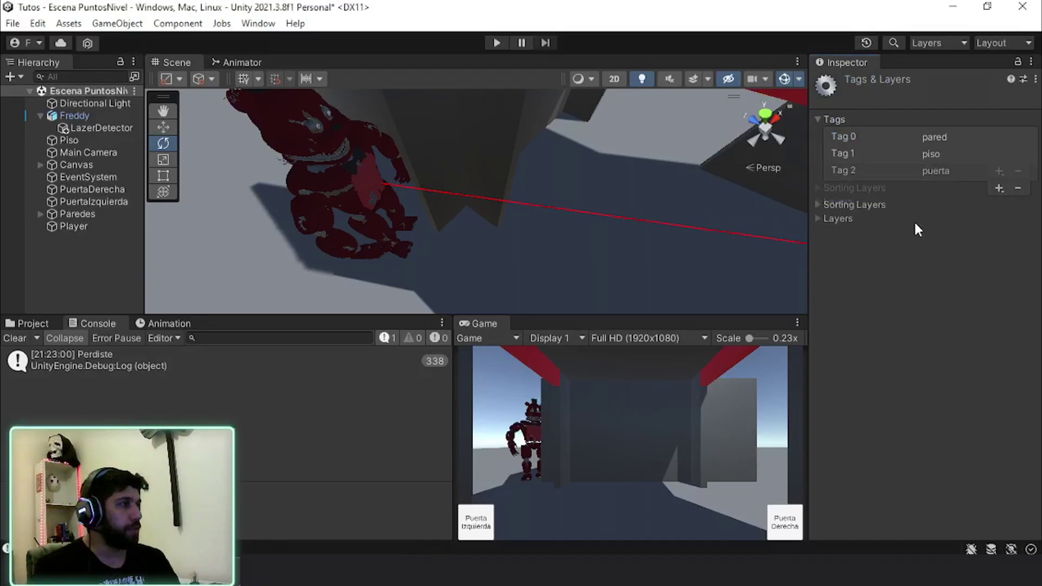
Clear the Console and set the PuertaIzquierda door's Tag to puerta.
left_click(15, 337)
left_click(73, 226)
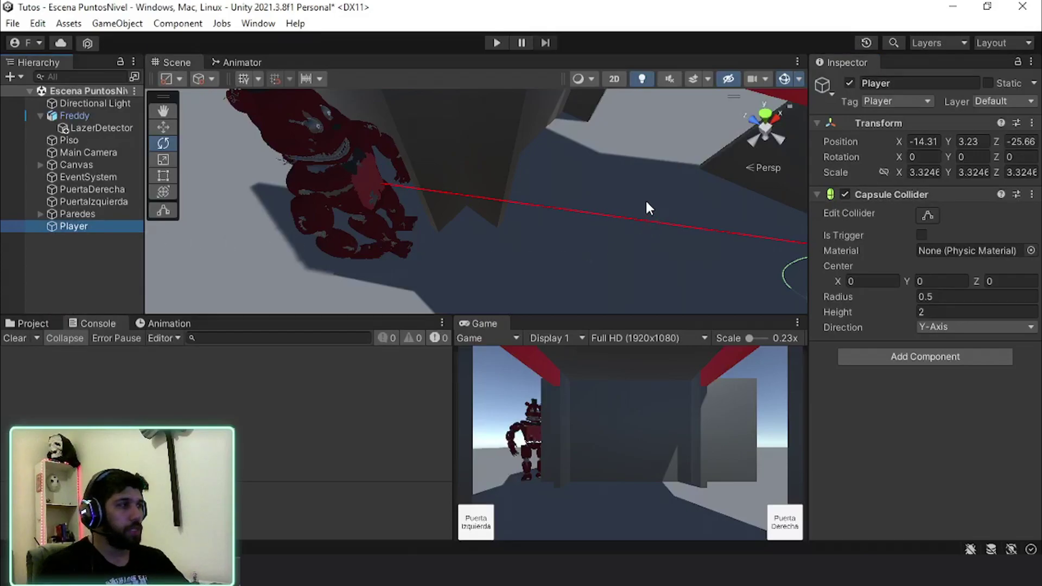
middle_click_drag(656, 211, 554, 191)
left_click(776, 210)
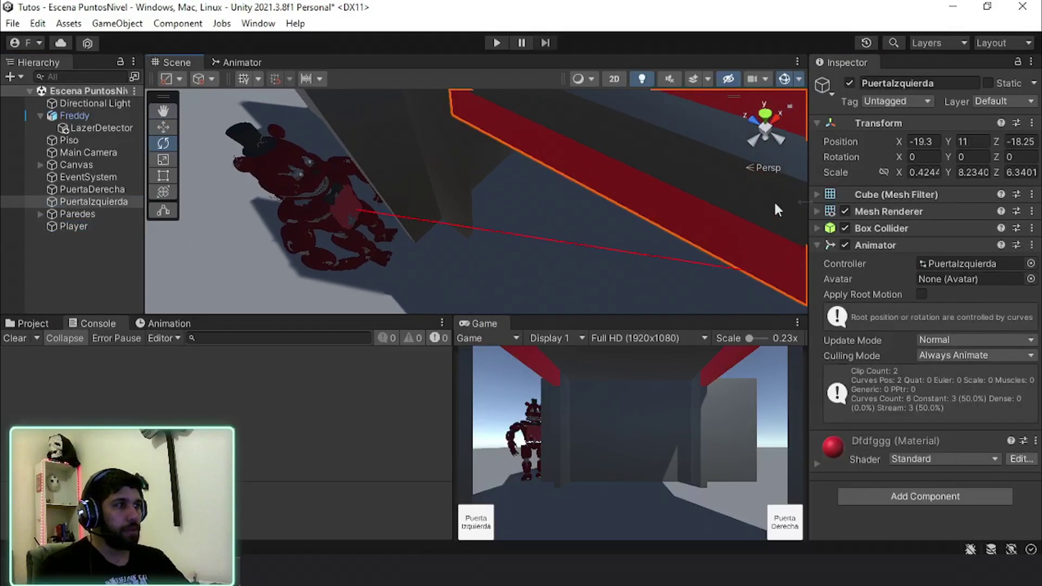
left_click(896, 101)
left_click(922, 271)
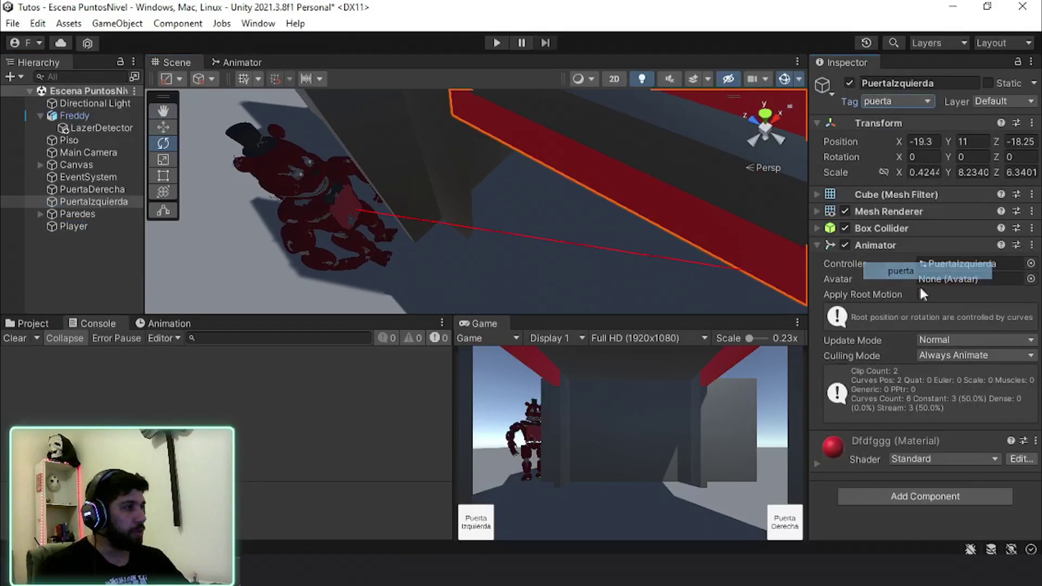
left_click(122, 243)
middle_click_drag(483, 212, 592, 195)
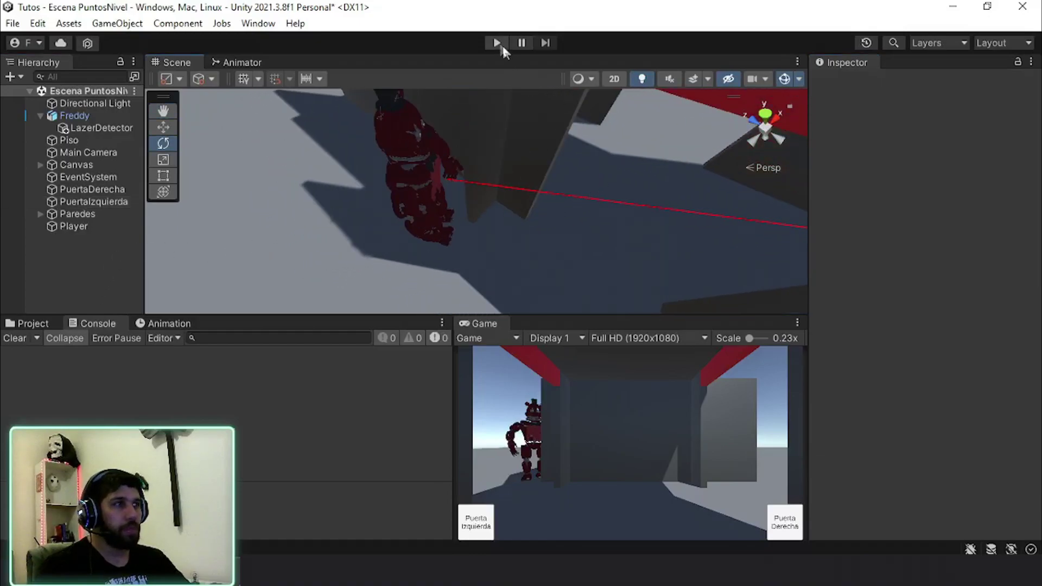
Restart the play test with the left door closed and look over the detection script.
left_click(498, 44)
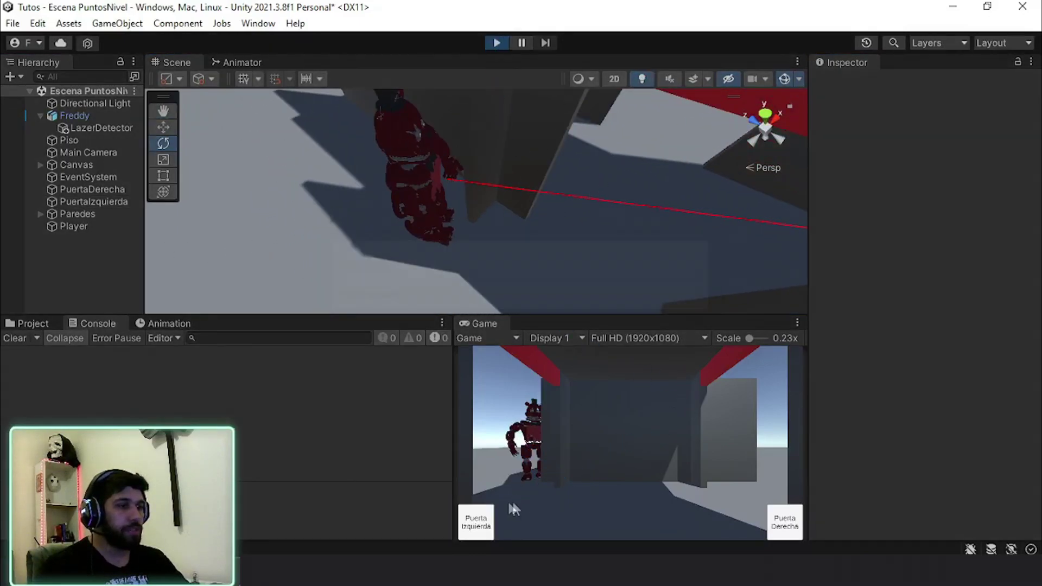
left_click(476, 521)
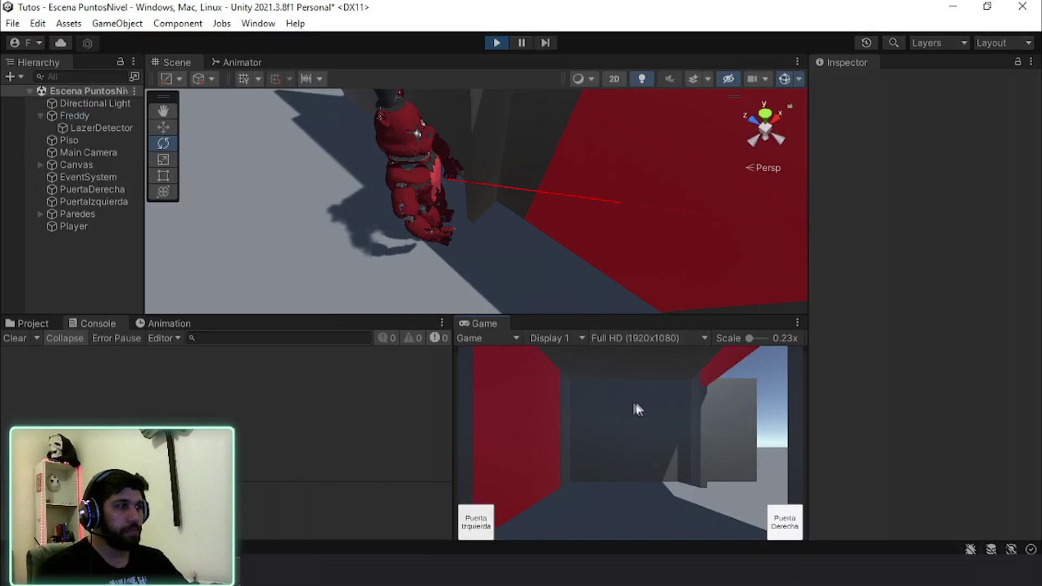
mouse_move(550, 294)
left_mouse_down("alt")
mouse_move(154, 190)
mouse_move(506, 181)
mouse_move(492, 192)
left_mouse_up("alt")
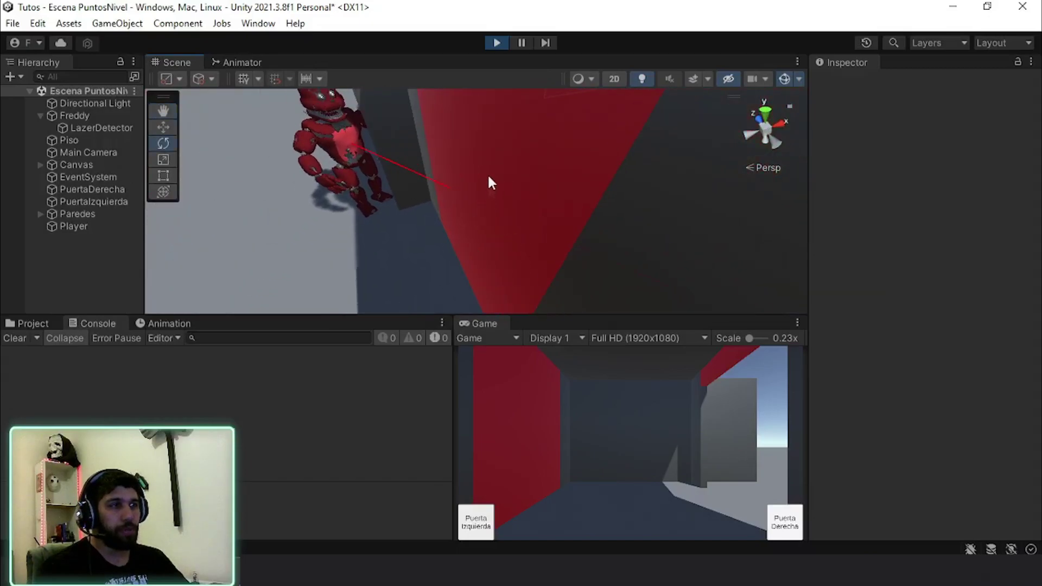
key("alt+Tab")
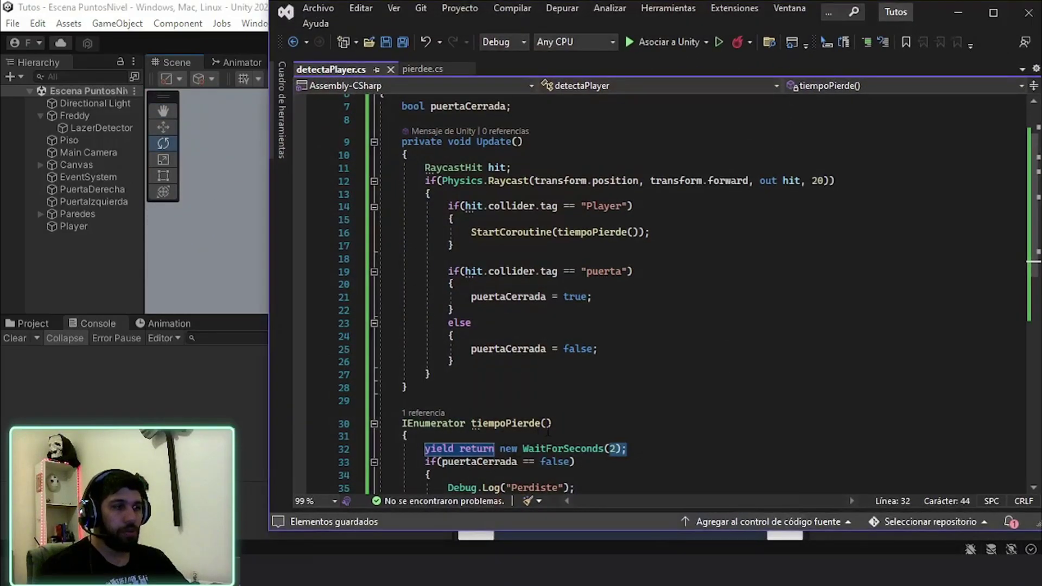
scroll(548, 431, "down", 4)
scroll(493, 318, "down", 1)
key("alt+Tab")
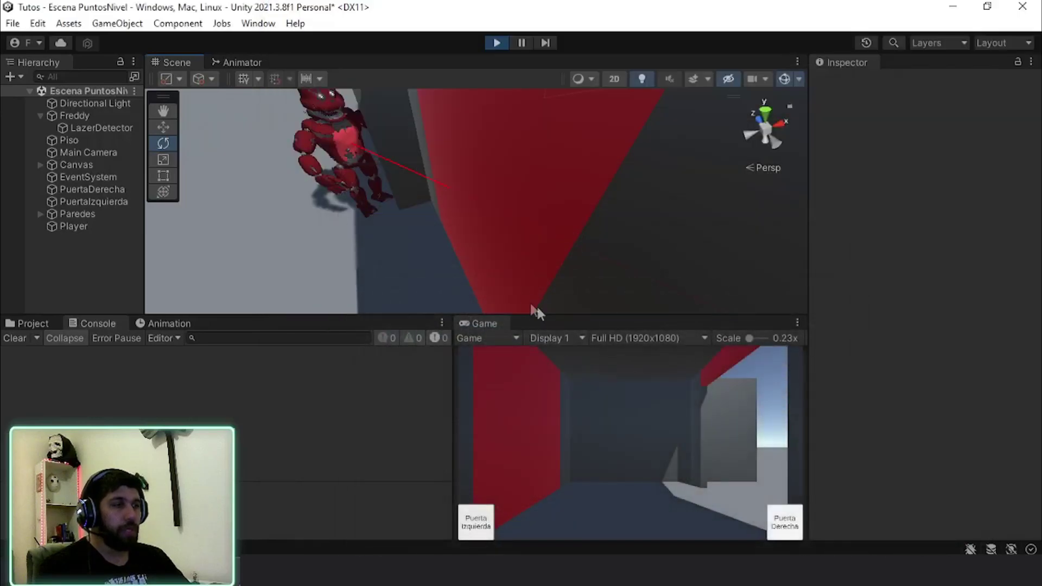
Deactivate the left door to expose the player, confirm Perdiste in the log, then stop and clear it.
left_click(509, 199)
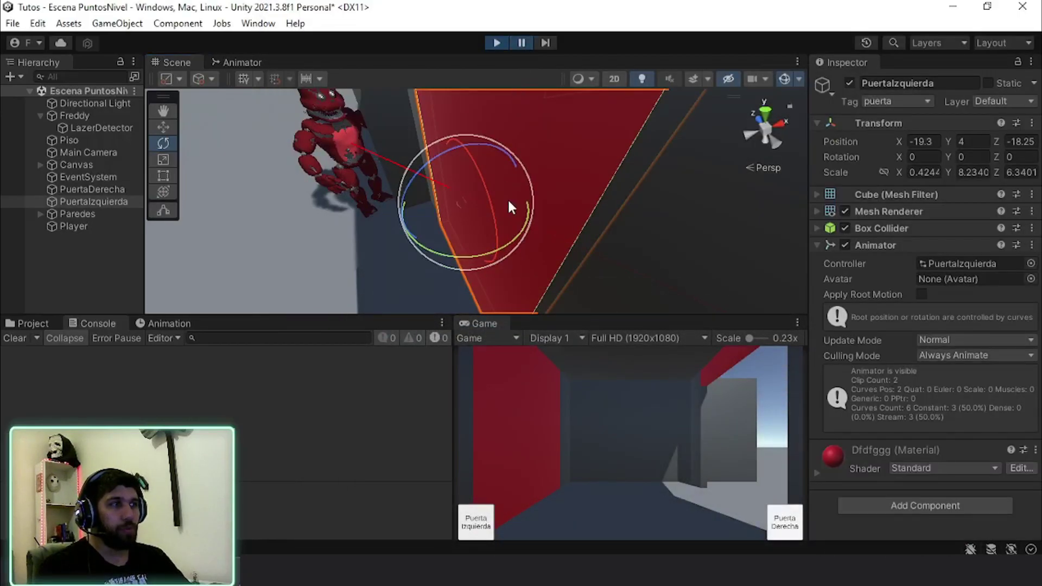
left_click(33, 324)
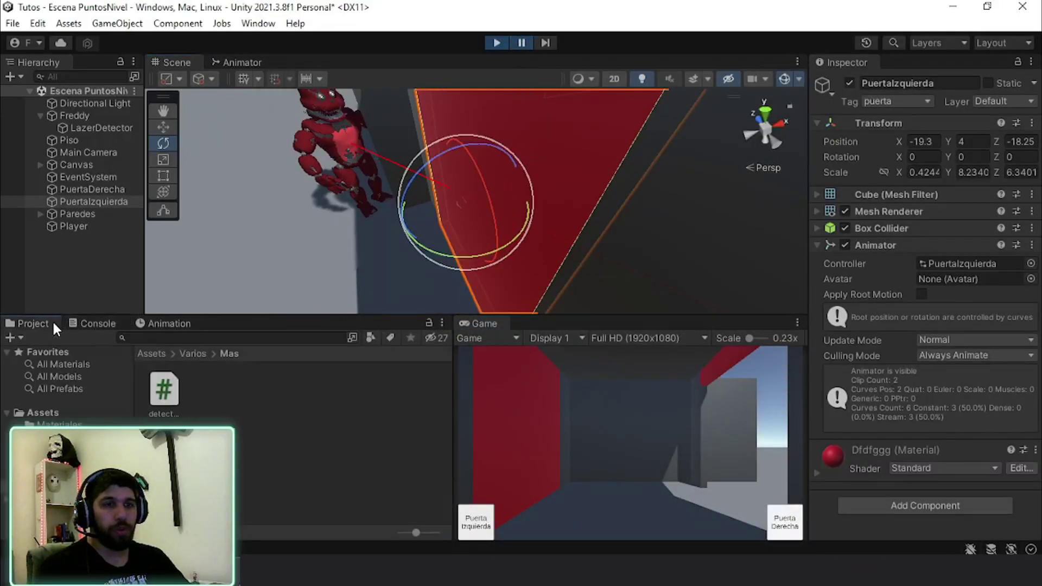
mouse_move(563, 231)
left_mouse_down("alt")
mouse_move(490, 197)
mouse_move(573, 114)
left_mouse_up("alt")
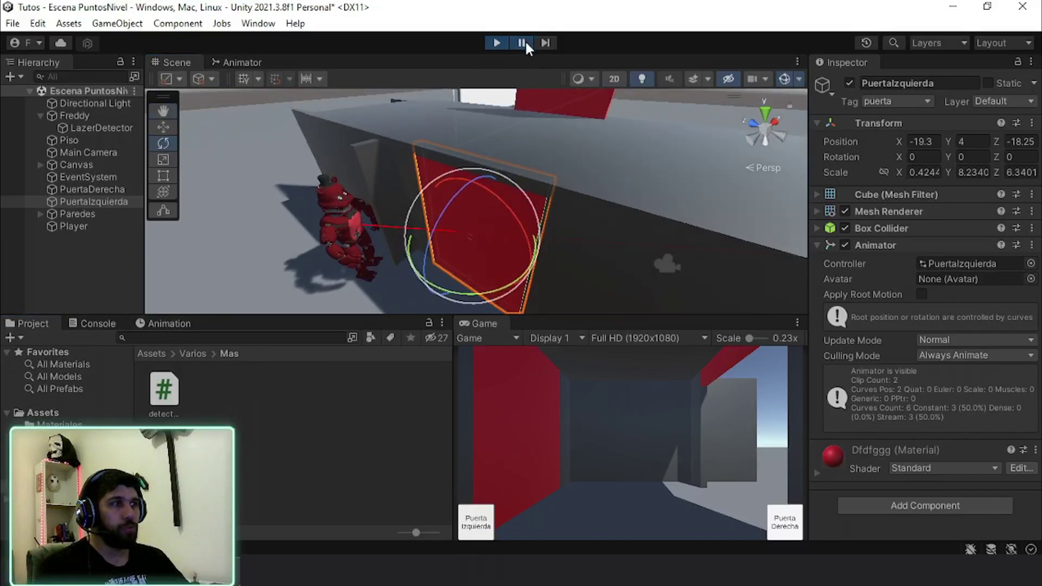
left_click(849, 83)
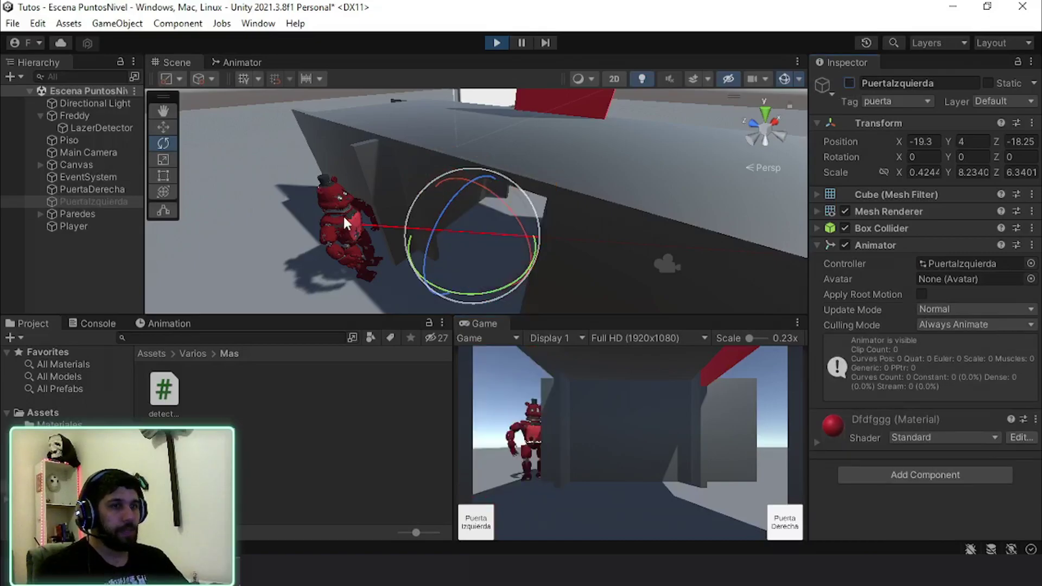
left_click(95, 324)
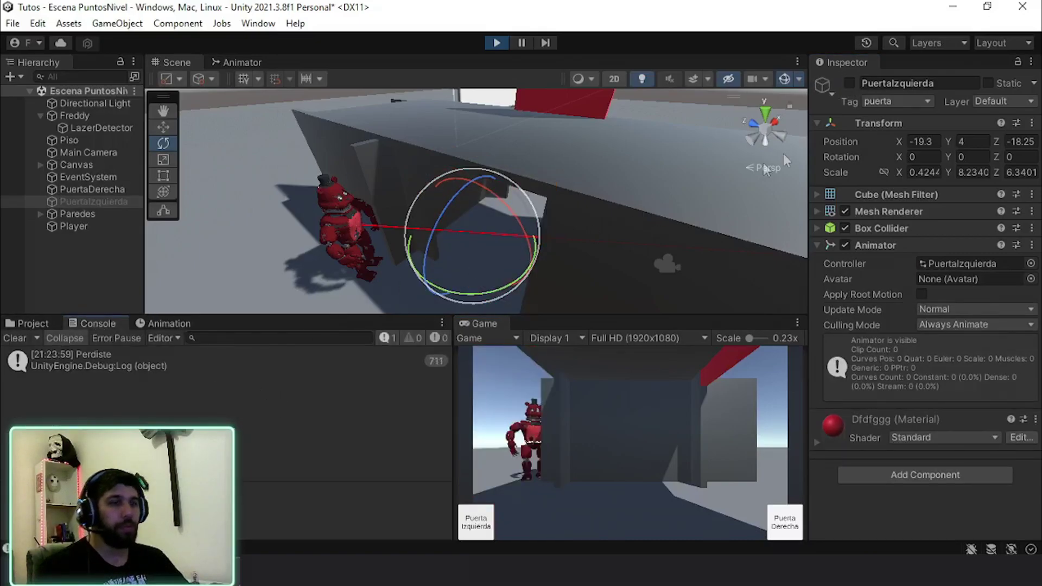
left_click(496, 43)
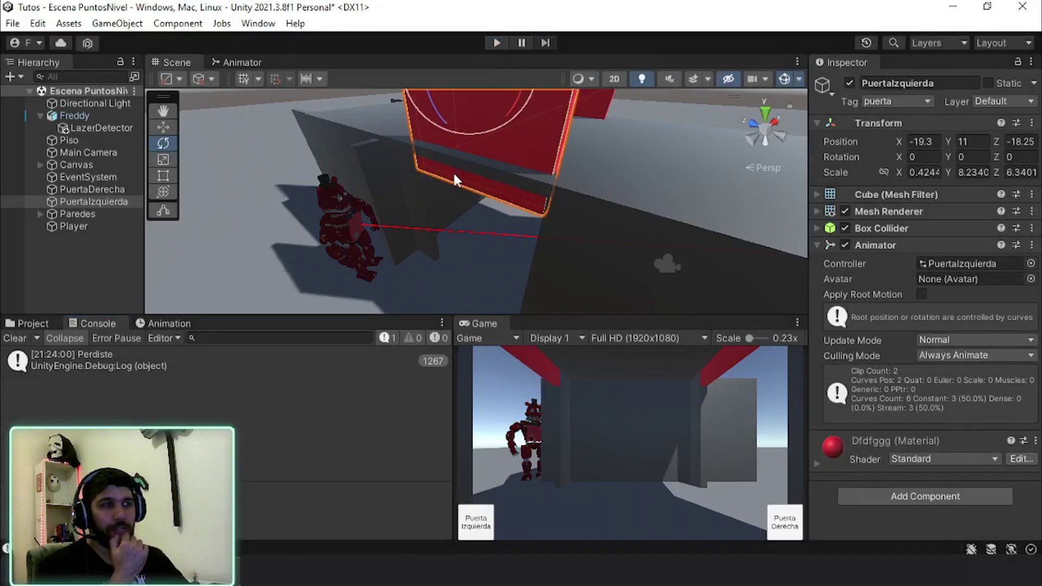
left_click(15, 338)
Change the tiempoPierde delay from WaitForSeconds(2) to WaitForSeconds(8) and save the script.
key("alt+Tab")
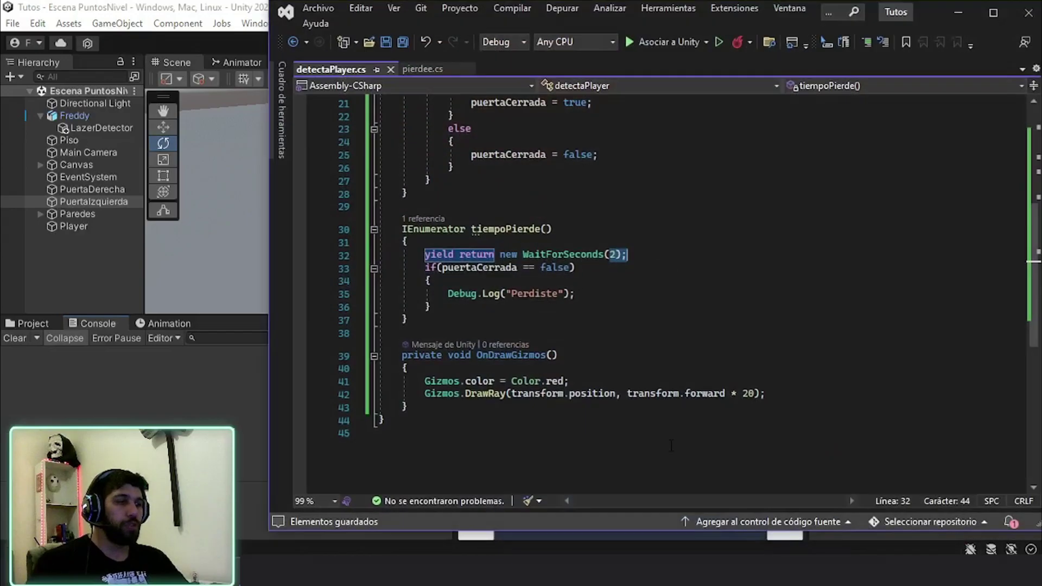
key("Left")
key("Left")
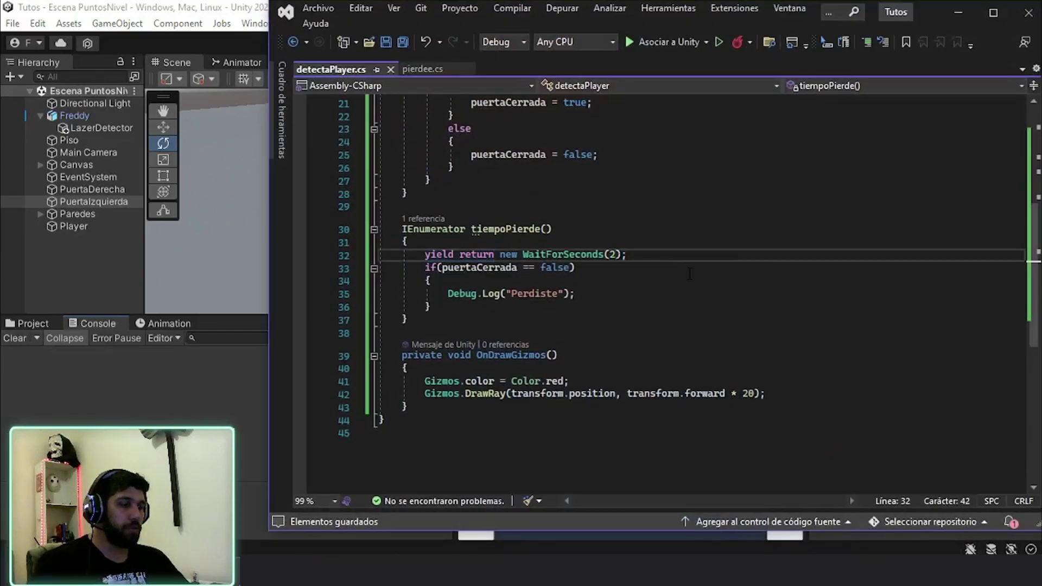
key("BackSpace")
type("8")
left_click(387, 43)
left_click(956, 9)
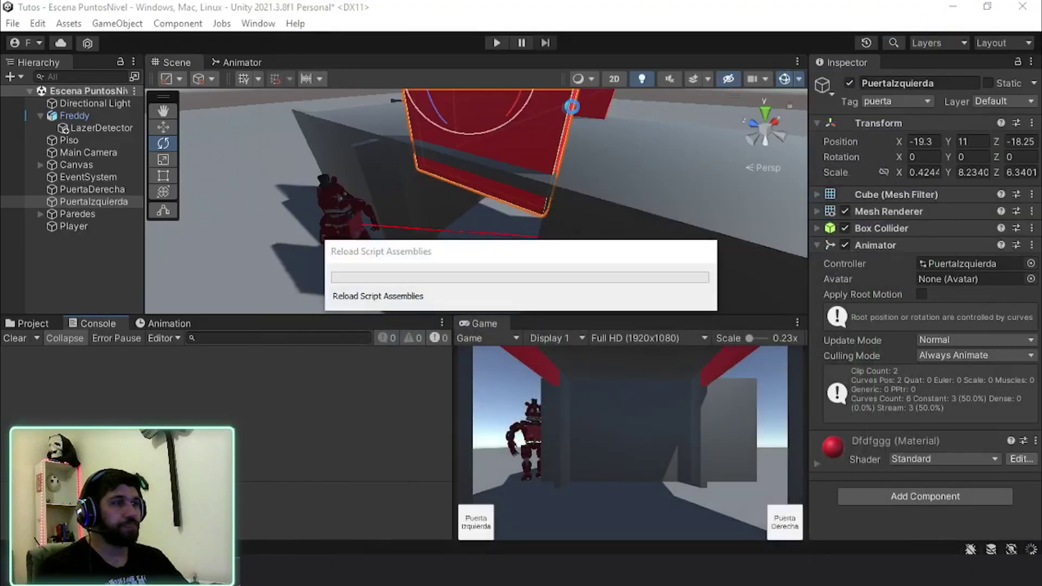
Play-test the 8-second delay, closing the left door and toggling its active state off and on.
left_click(497, 44)
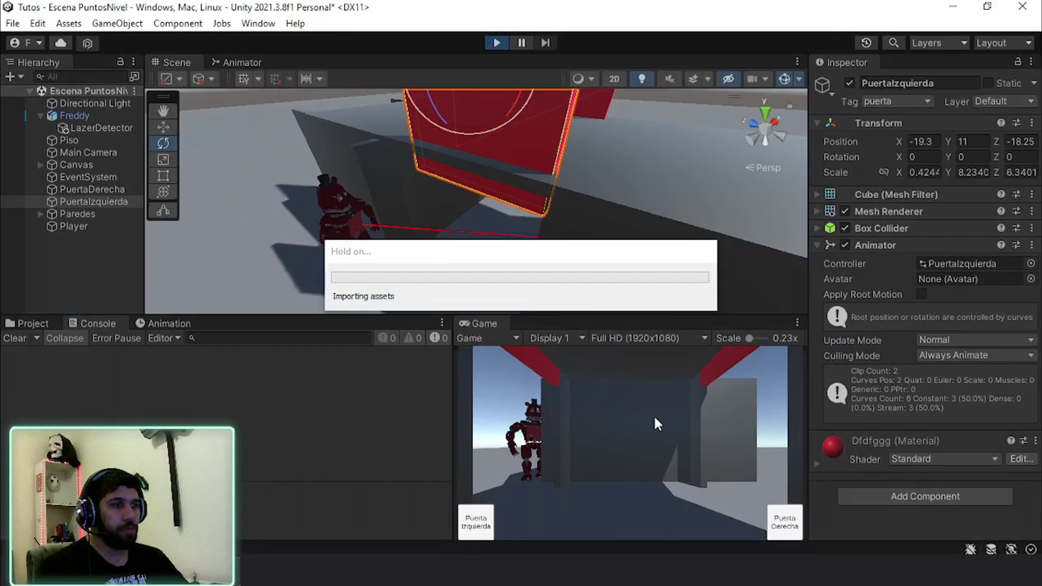
left_click(476, 522)
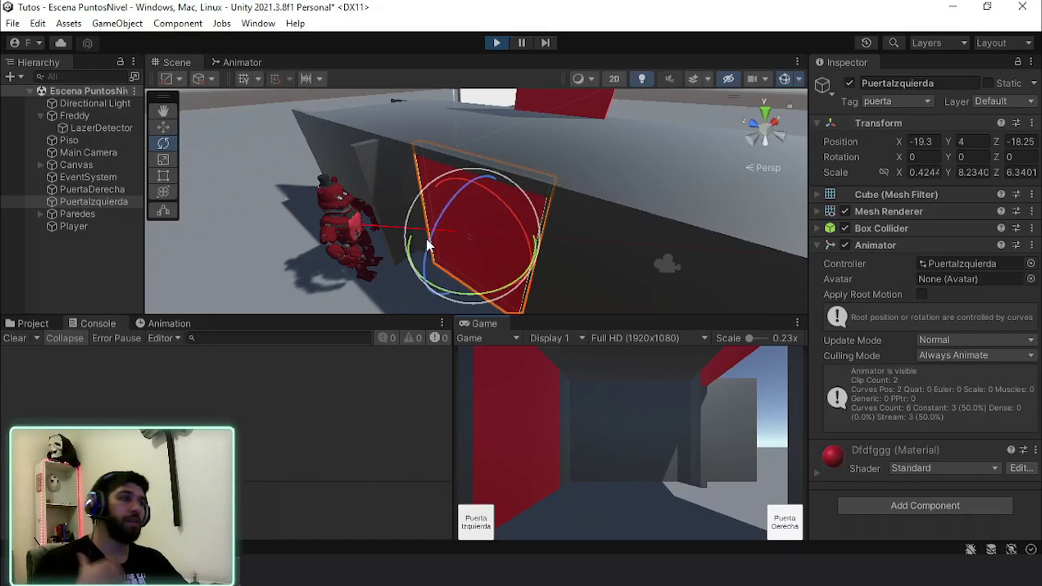
left_click(851, 81)
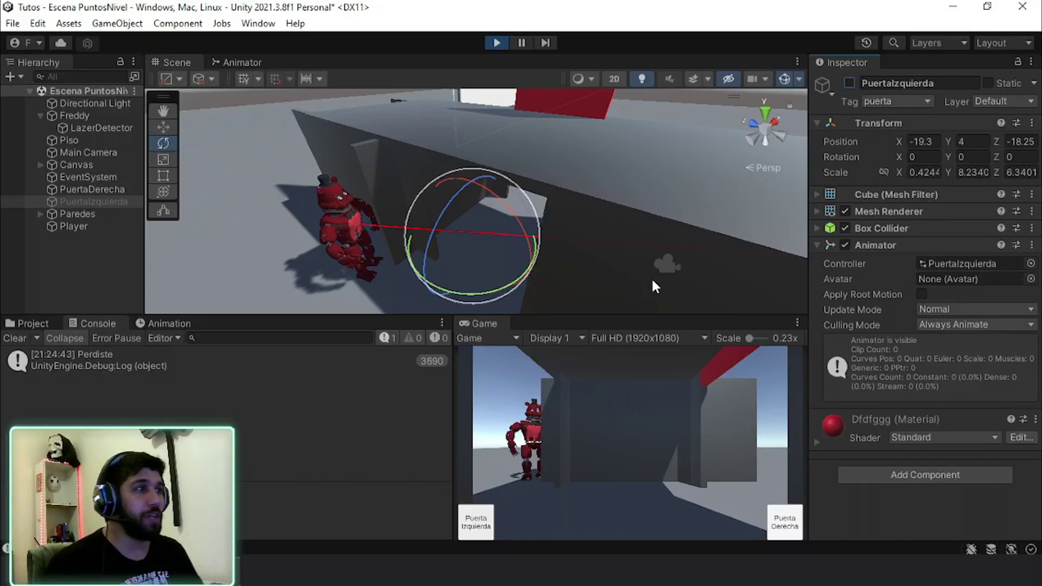
left_click(850, 84)
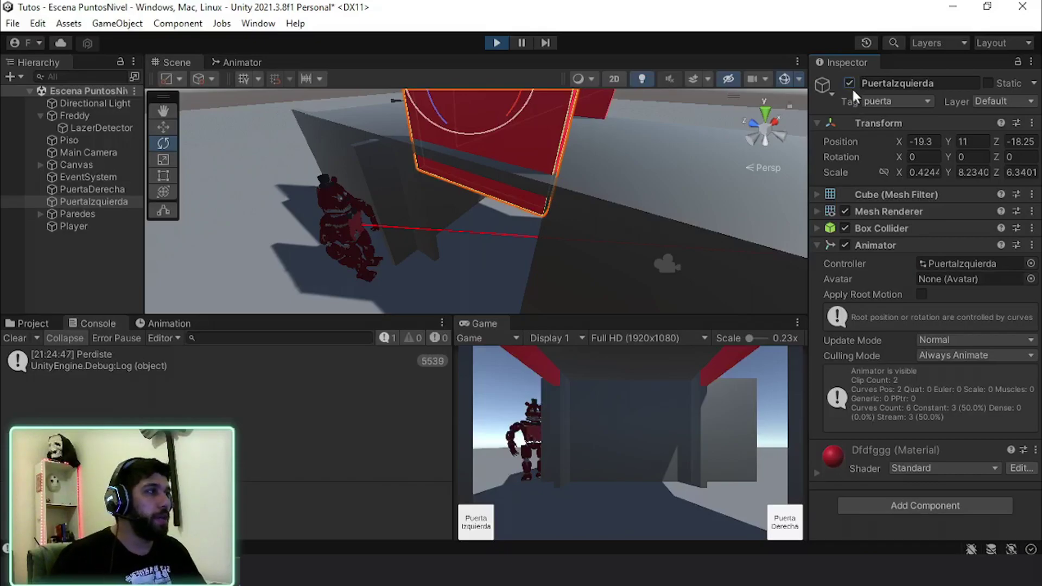
left_click(493, 525)
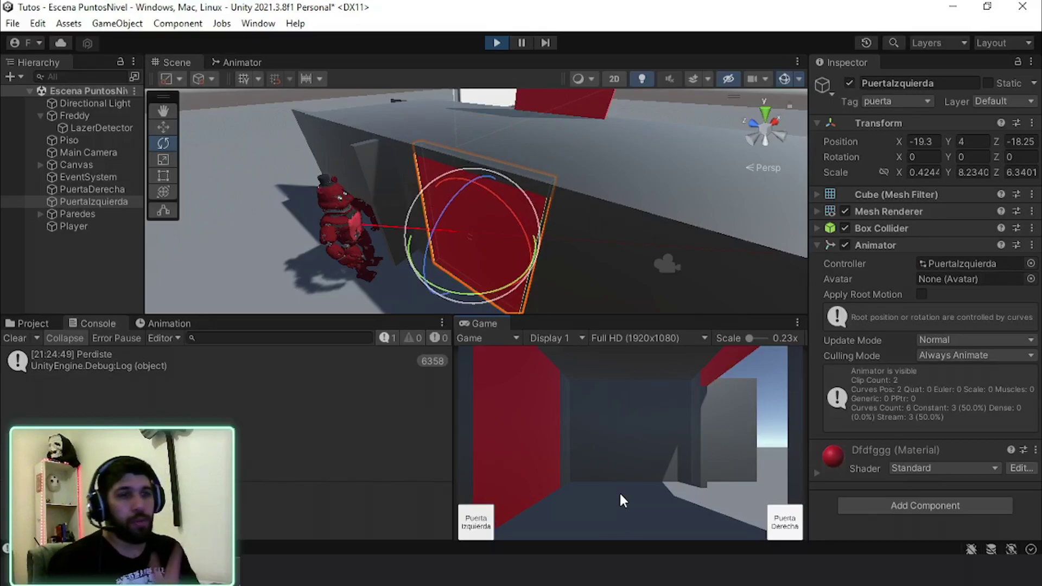
Inspect the Perdiste log entry, close the right door, clear the log, and return to detectaPlayer.
left_click(170, 360)
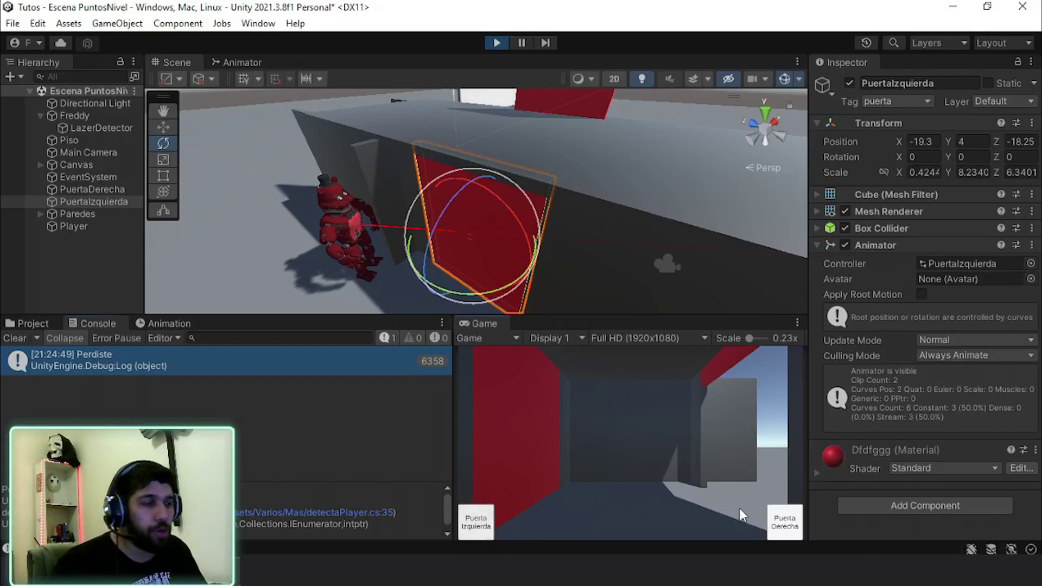
left_click(785, 522)
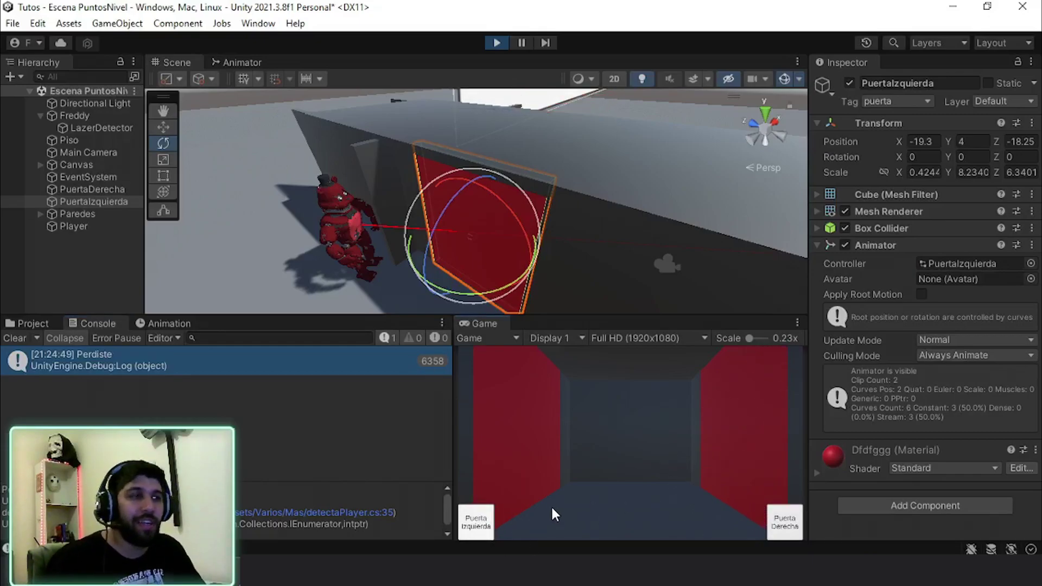
left_click(10, 340)
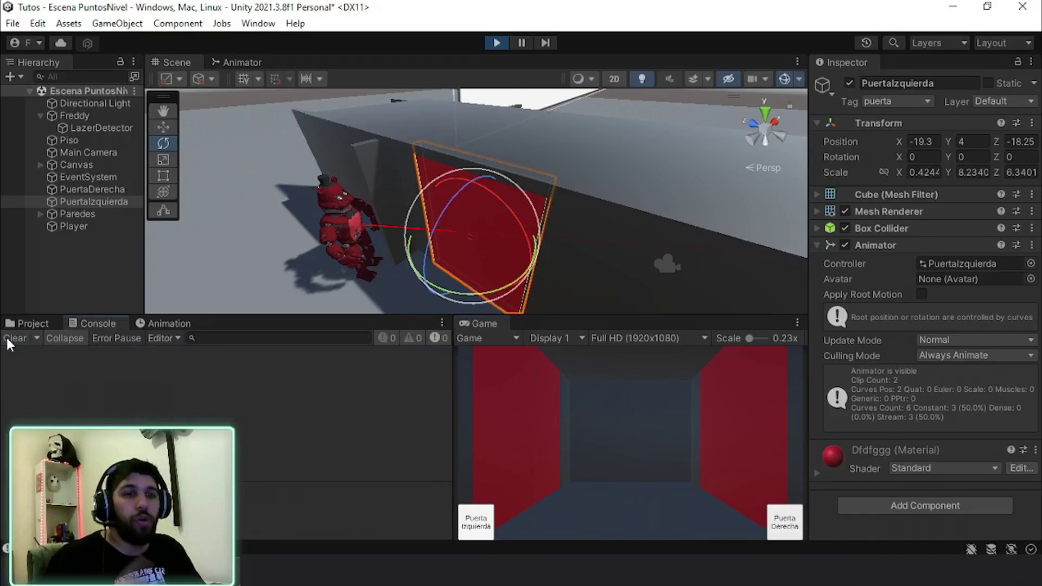
key("alt+Tab")
left_click(646, 337)
left_click_drag(425, 267, 595, 274)
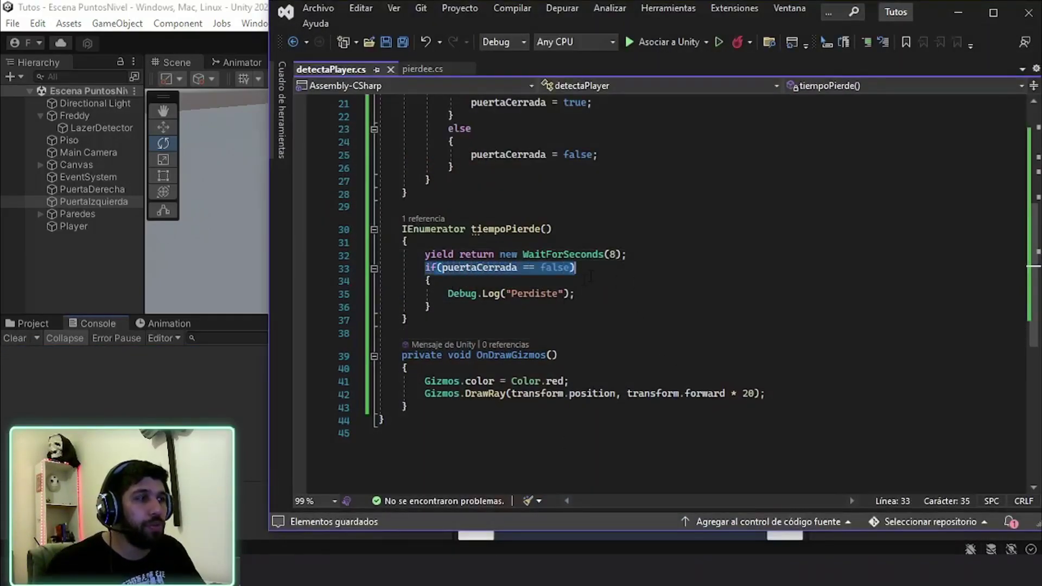
left_click(447, 294)
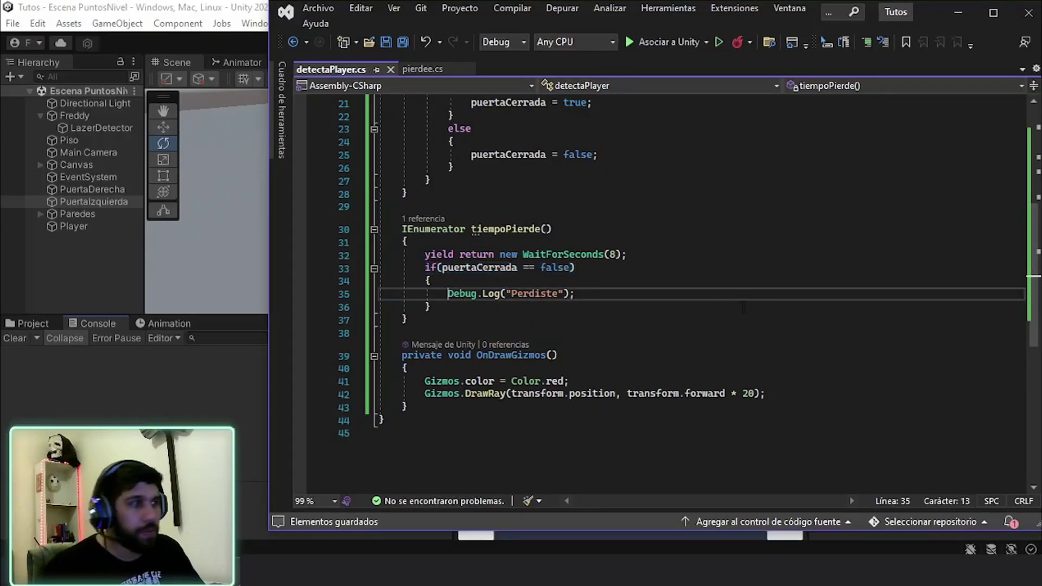
scroll(1035, 283, "up", 2)
scroll(1035, 282, "up", 1)
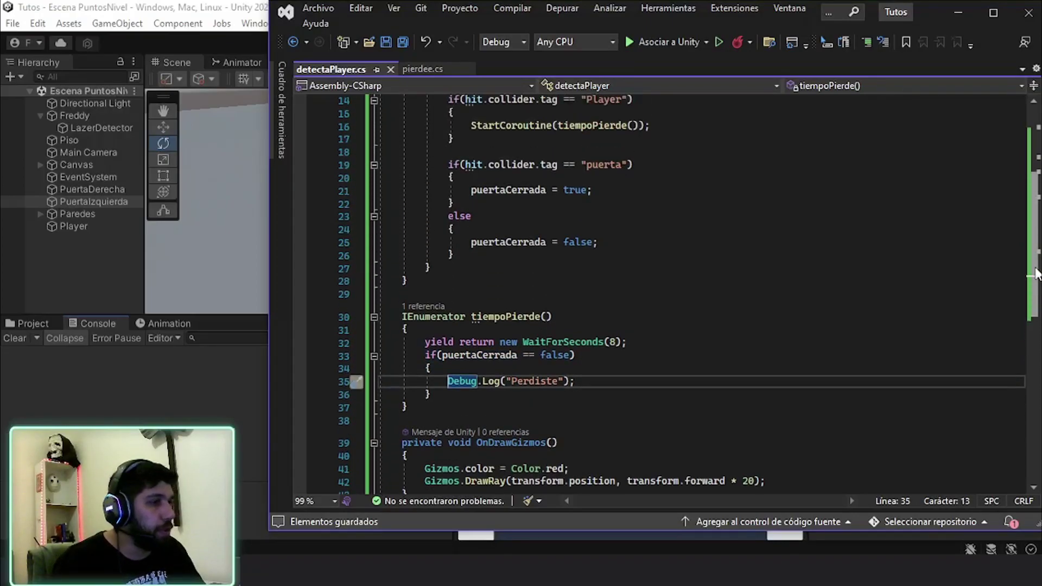
scroll(814, 352, "down", 6)
scroll(706, 380, "up", 4)
scroll(608, 418, "up", 5)
scroll(608, 418, "up", 2)
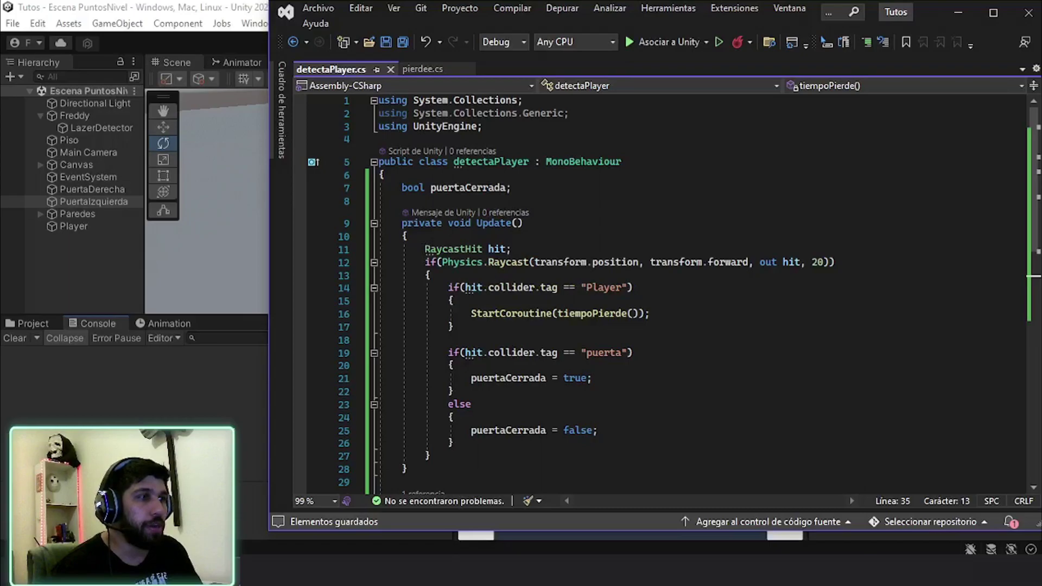
left_click_drag(418, 223, 523, 222)
left_click_drag(425, 248, 511, 249)
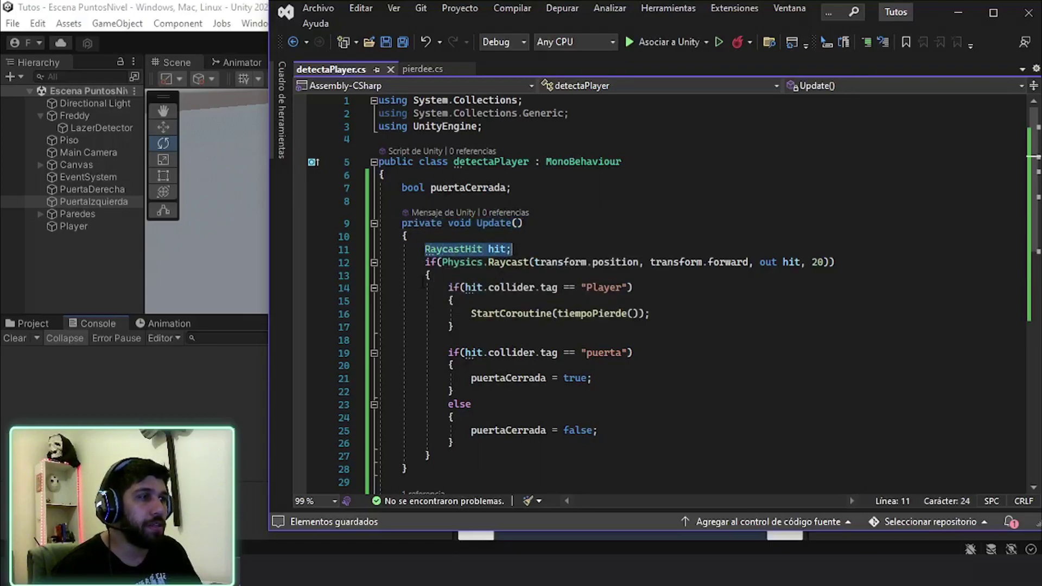
left_click_drag(425, 262, 641, 261)
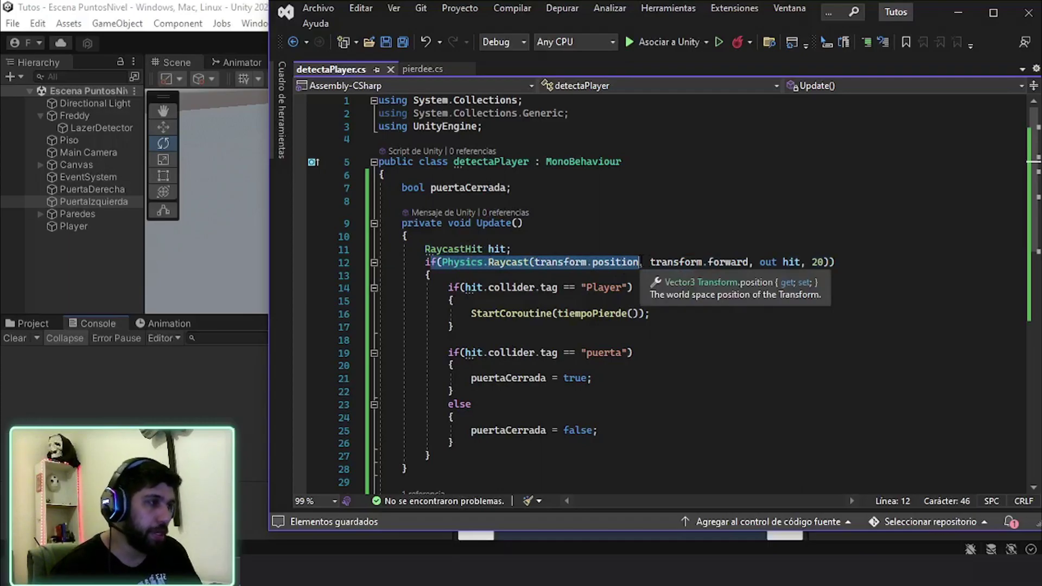
mouse_move(650, 262)
left_mouse_down()
mouse_move(834, 262)
mouse_move(858, 293)
left_mouse_up()
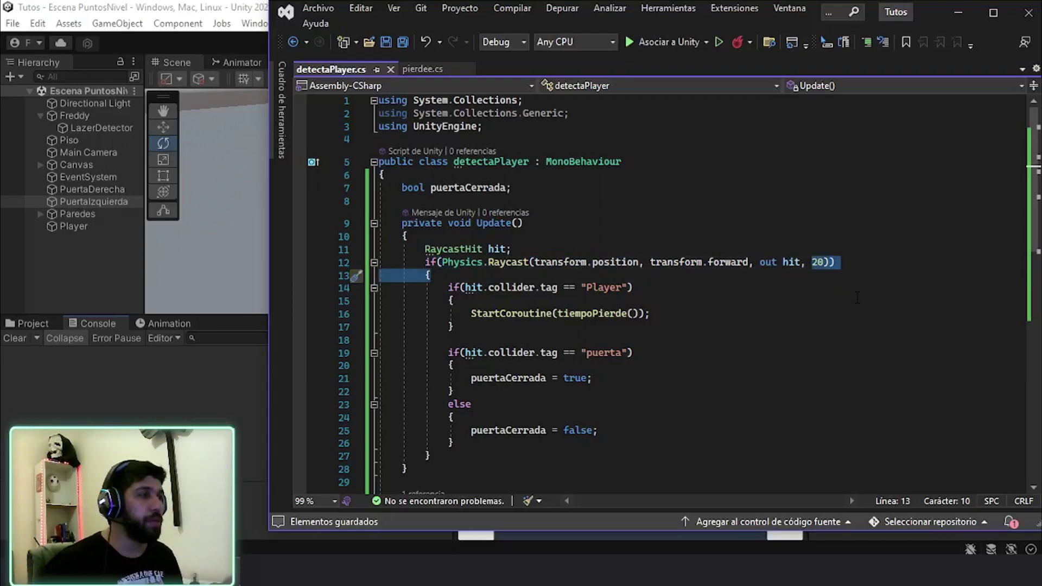
left_click(801, 301)
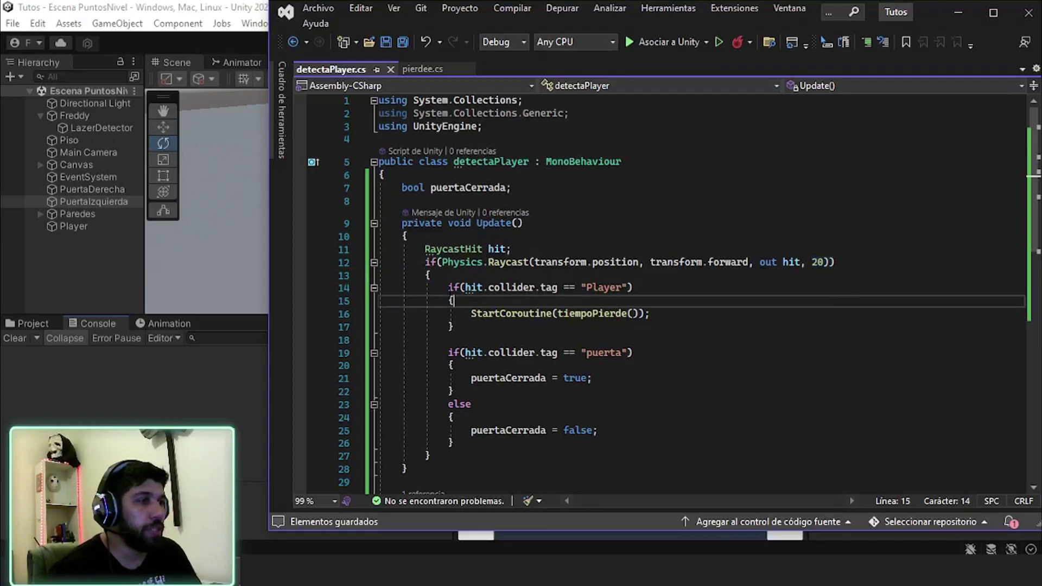
left_click_drag(444, 287, 623, 288)
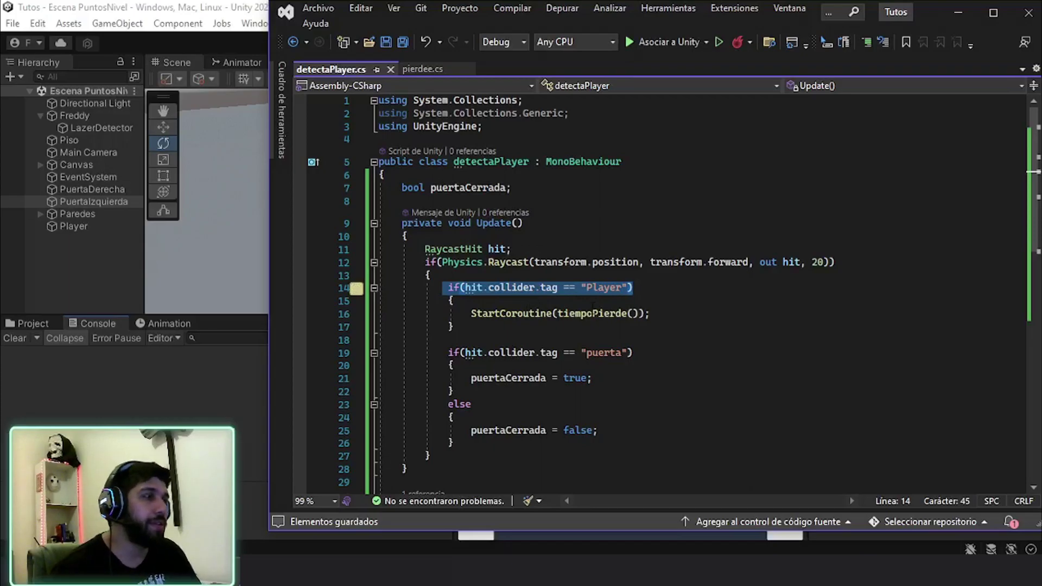
left_click_drag(472, 313, 650, 313)
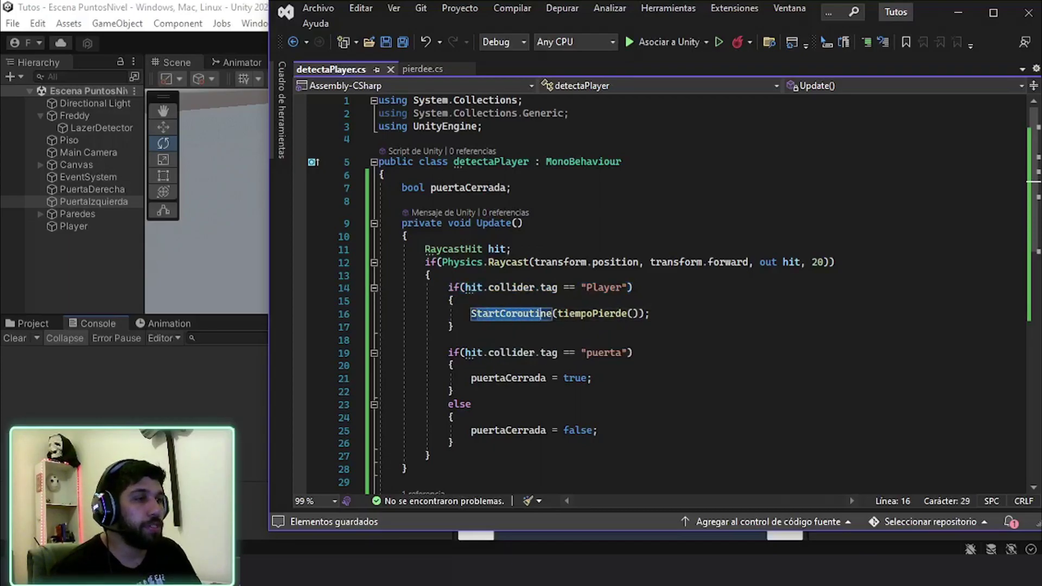
scroll(648, 299, "down", 2)
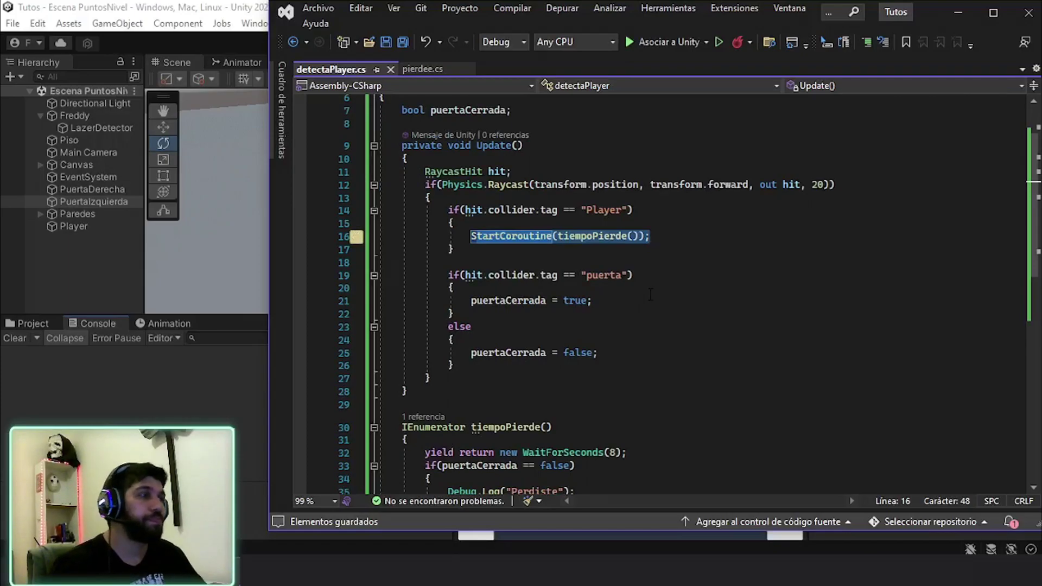
left_click(691, 263)
left_click_drag(457, 222, 642, 236)
scroll(663, 285, "down", 3)
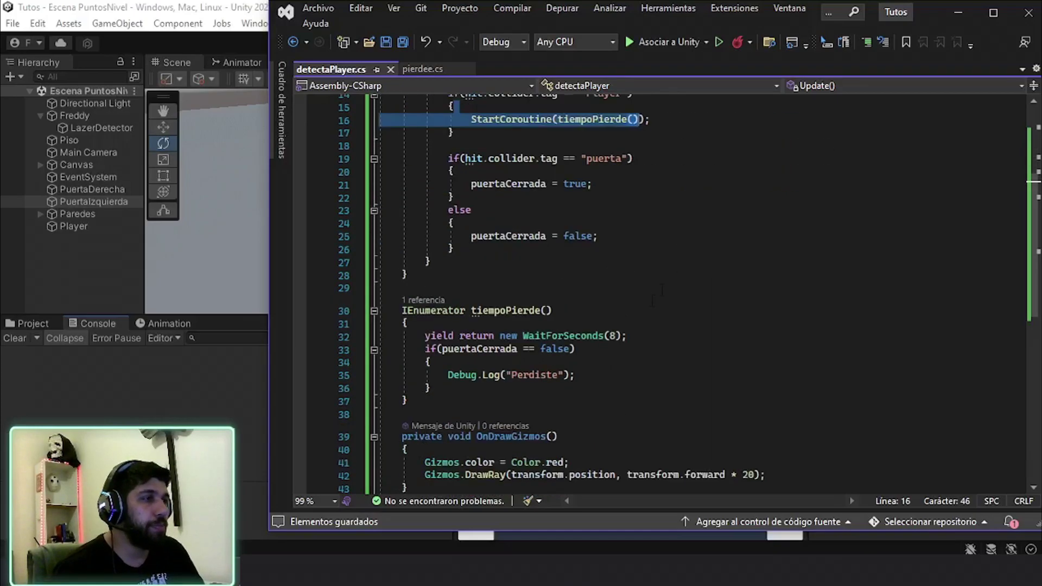
left_click_drag(402, 311, 553, 310)
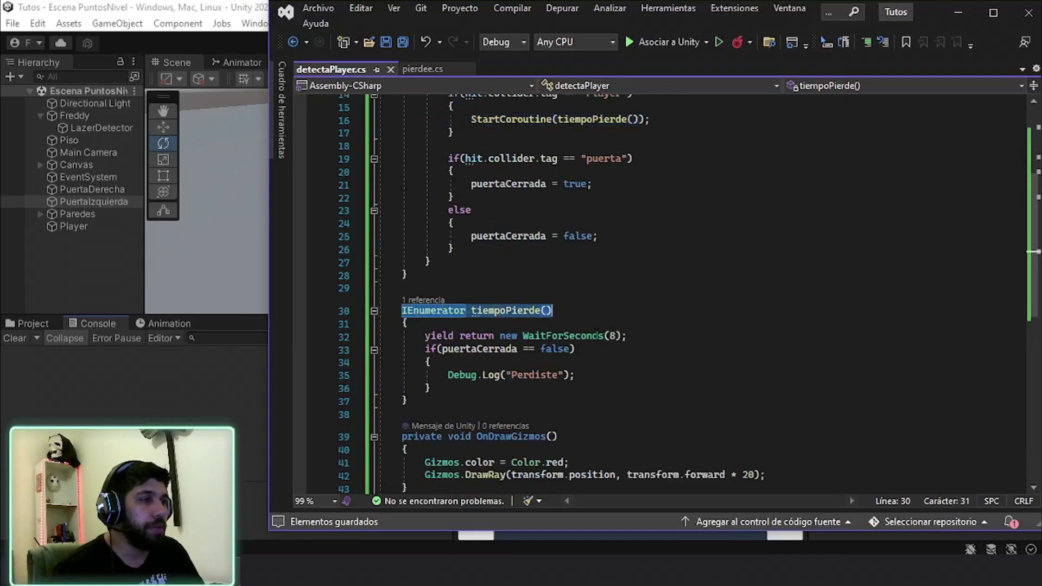
left_click(483, 348)
left_click(613, 339)
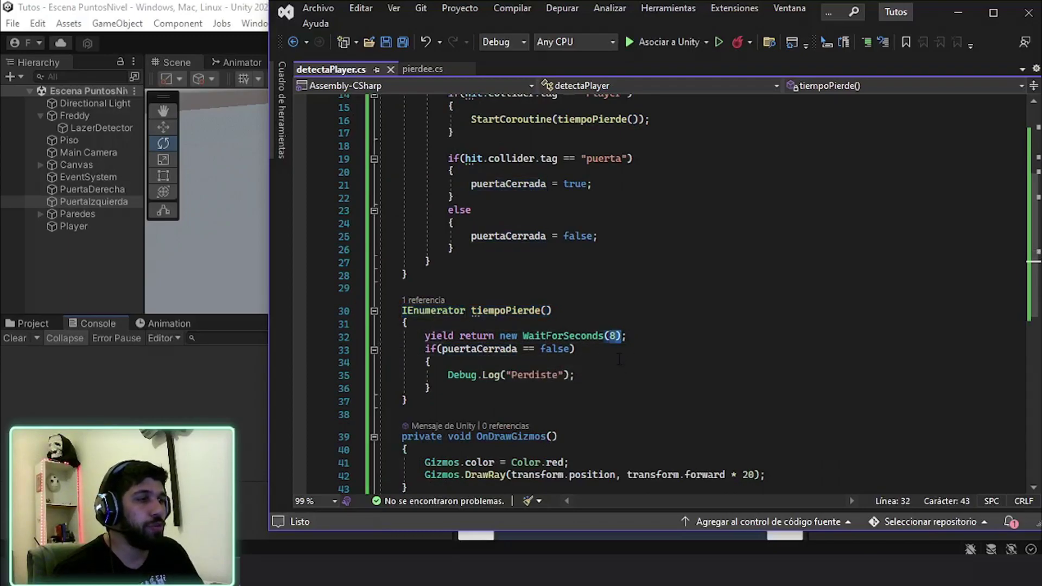
left_click_drag(425, 348, 577, 350)
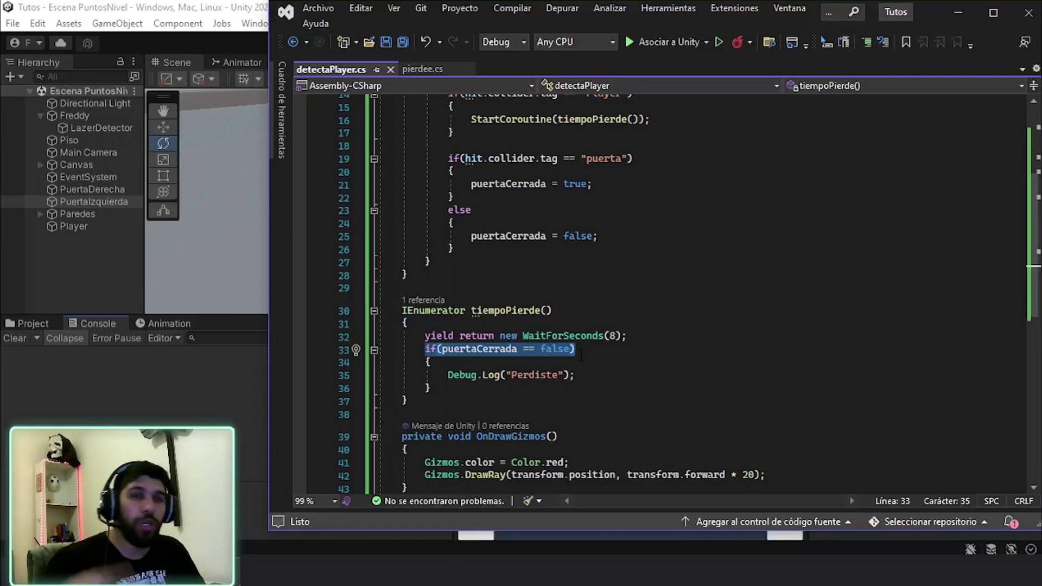
left_click_drag(444, 375, 576, 376)
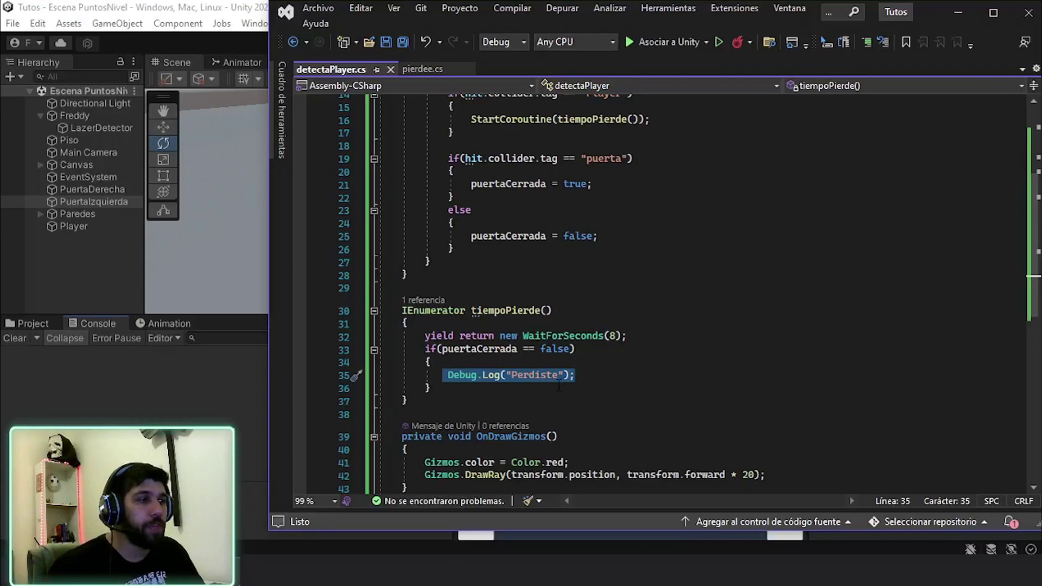
scroll(559, 386, "up", 2)
left_click_drag(419, 427, 577, 427)
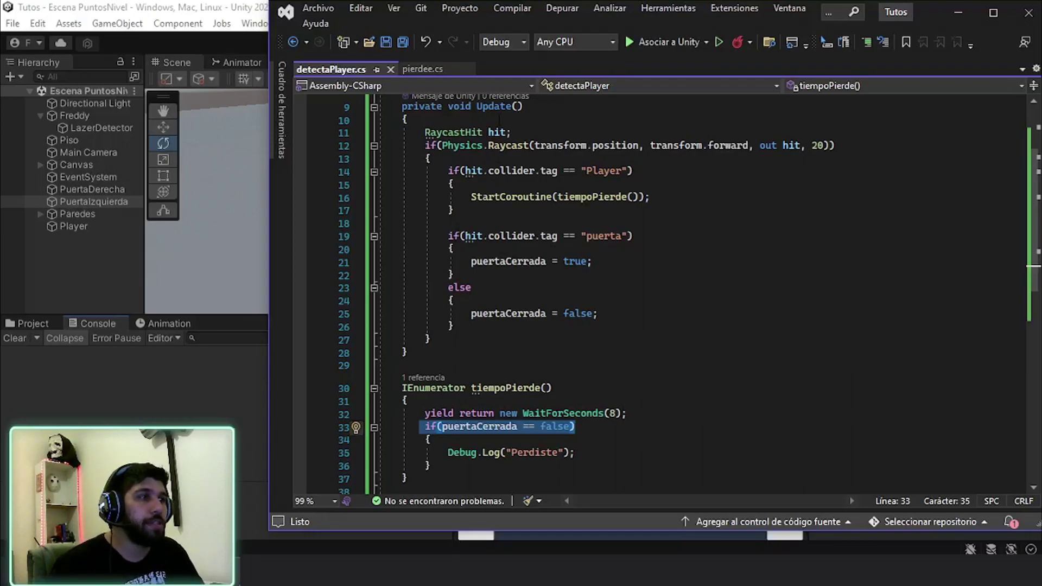
left_click_drag(424, 132, 511, 132)
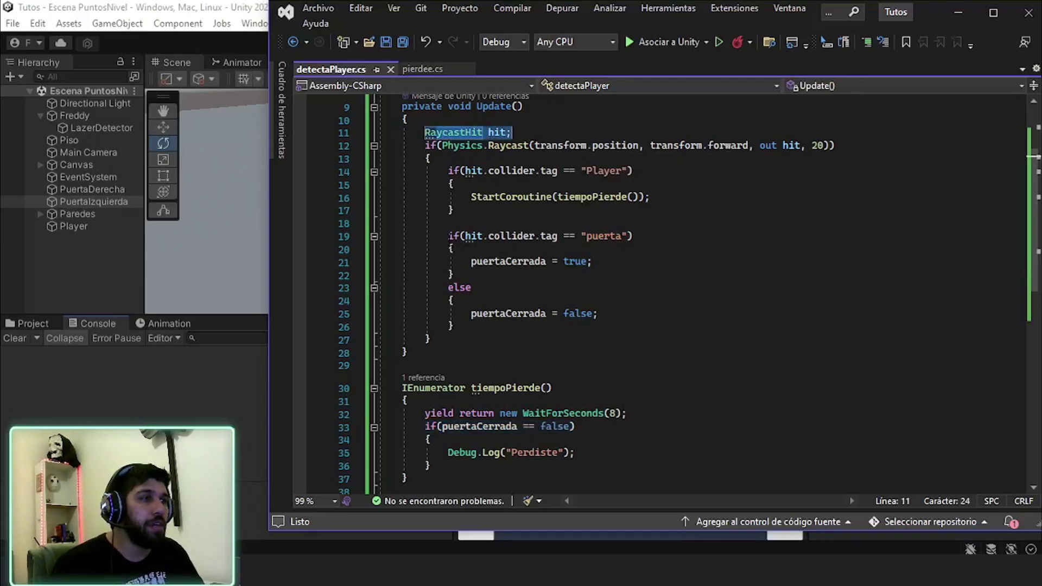
left_click_drag(448, 236, 634, 225)
left_click(628, 236)
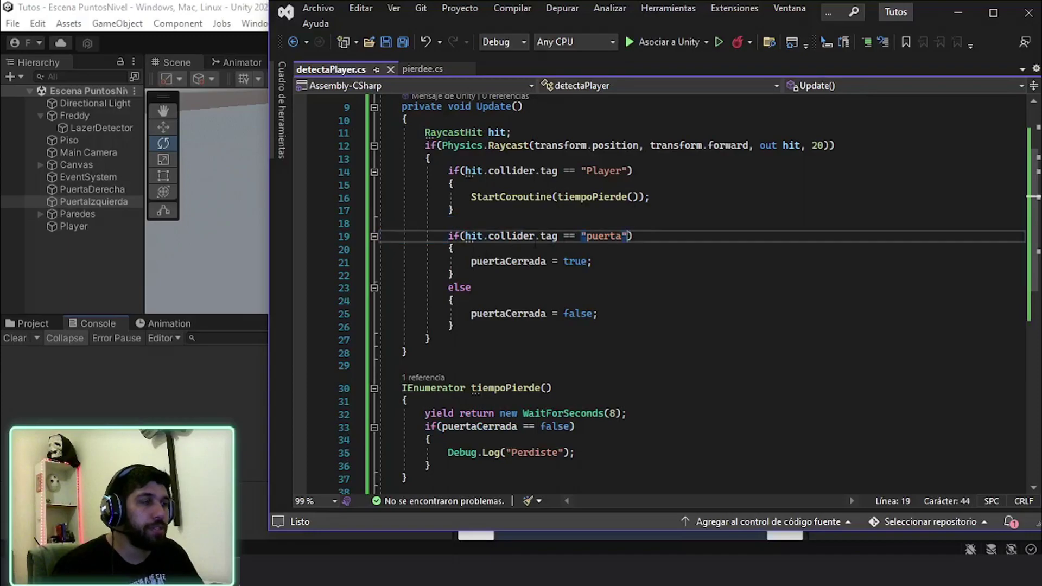
left_click_drag(448, 235, 634, 236)
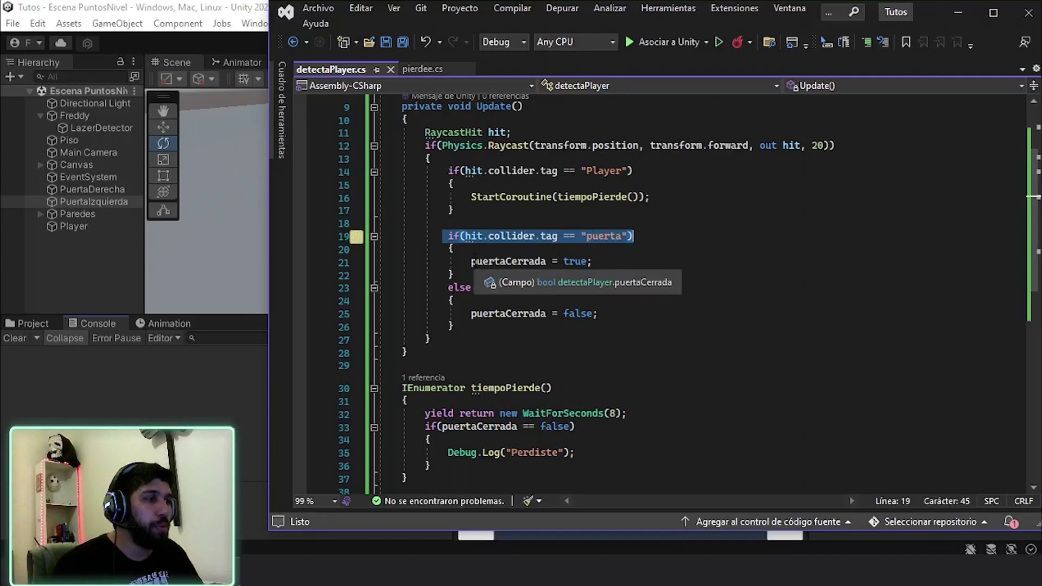
left_click_drag(471, 262, 594, 261)
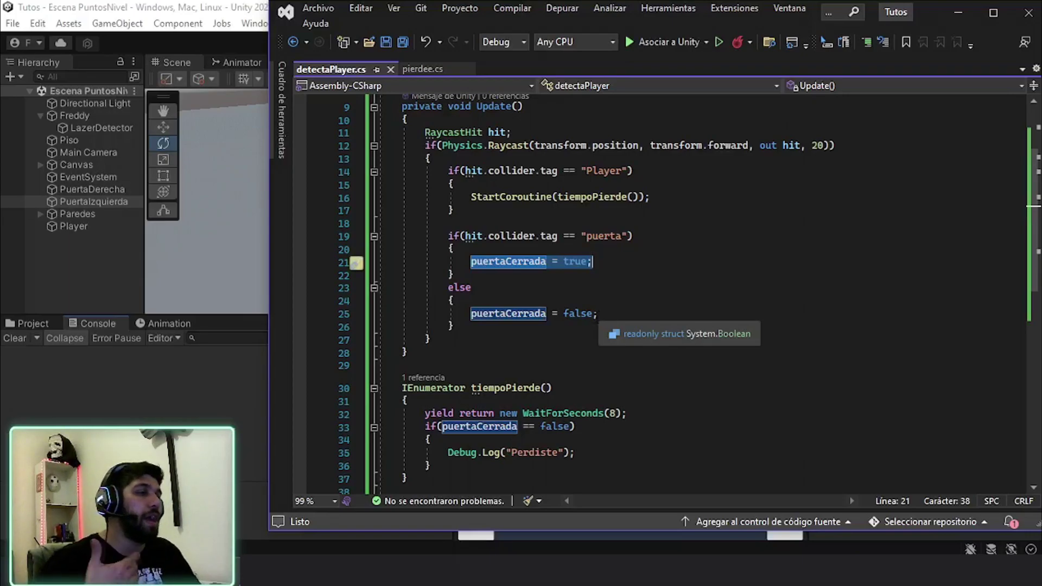
scroll(697, 310, "down", 3)
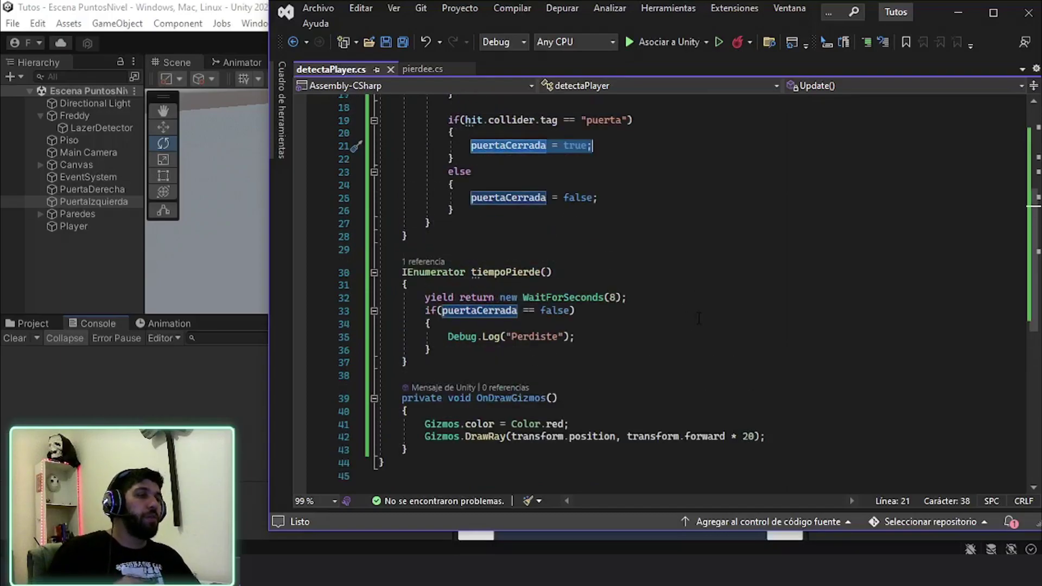
left_click_drag(433, 456, 380, 375)
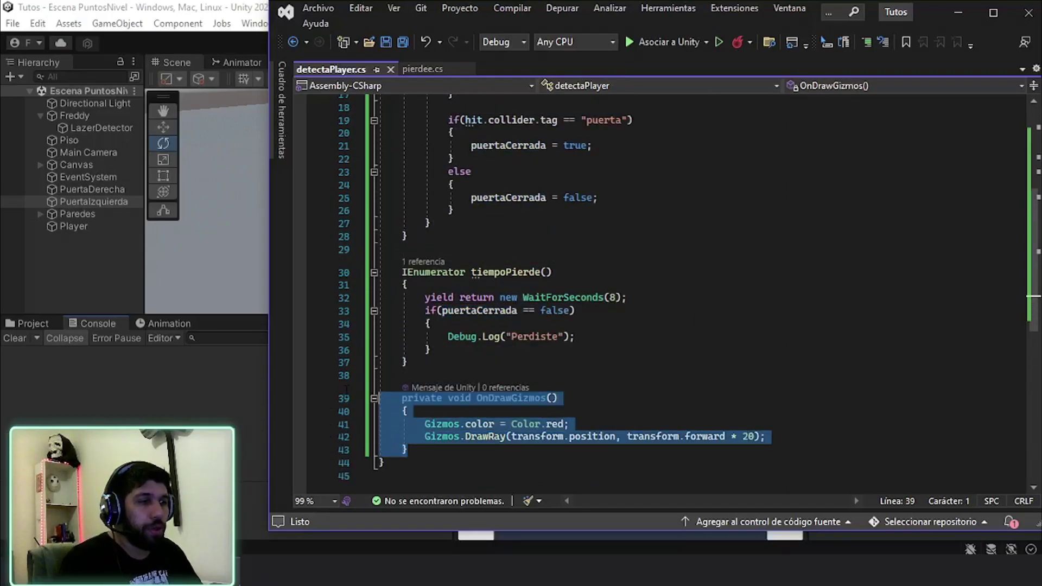
Delete the selected OnDrawGizmos method from detectaPlayer.cs and go back to Unity.
key("BackSpace")
key("BackSpace")
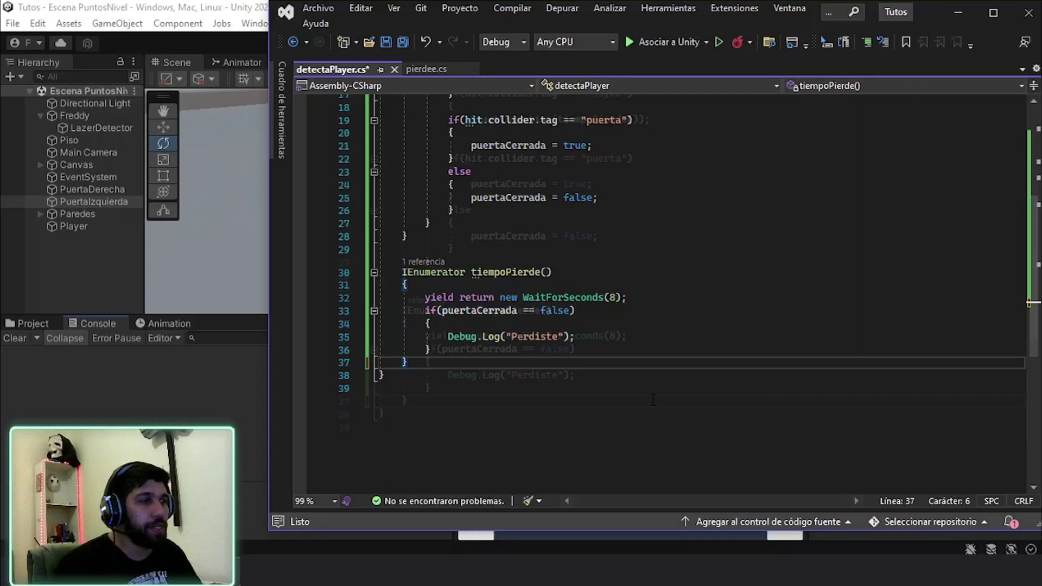
scroll(653, 400, "up", 1)
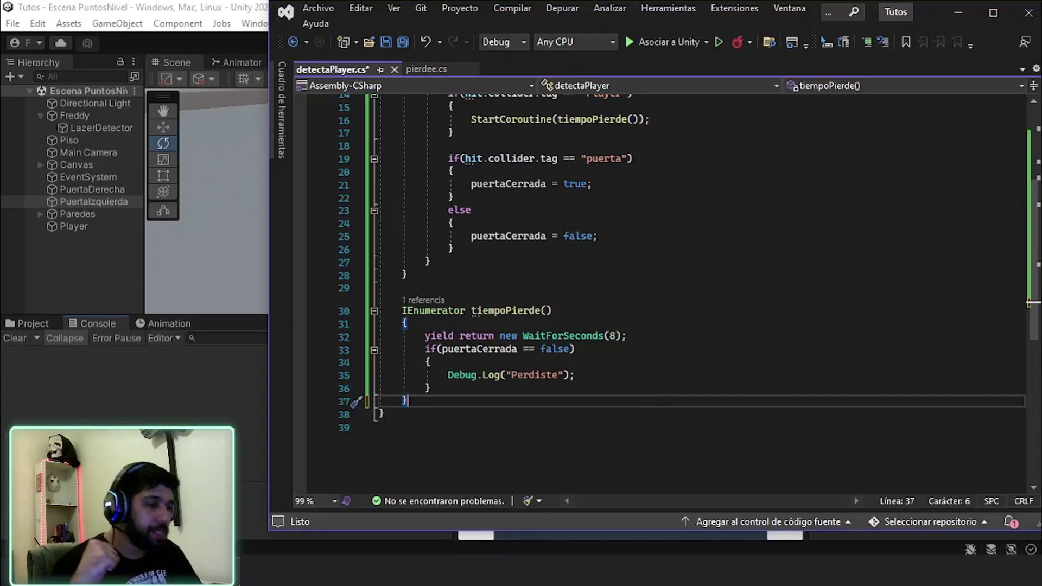
left_click(511, 535)
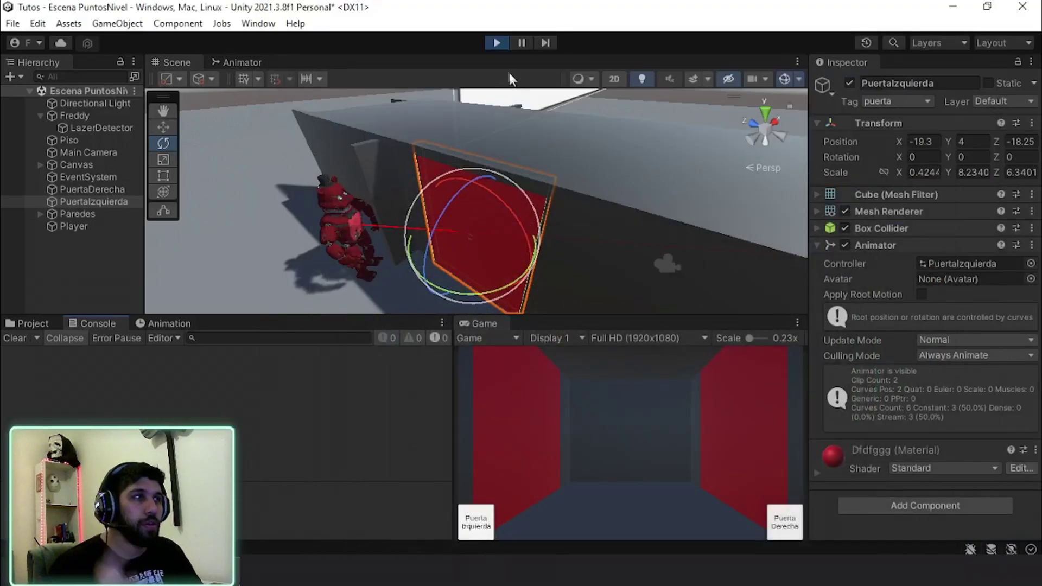
Play the scene to check the raised left door and Freddy in the Game view, reviewing the Perdiste Debug.Log line.
left_click(497, 42)
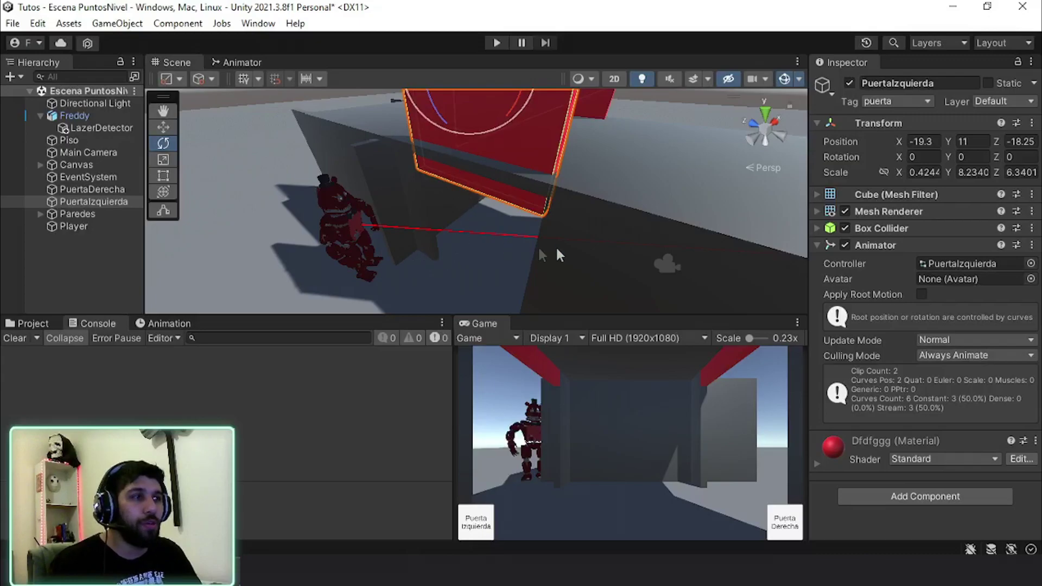
key("alt+Tab")
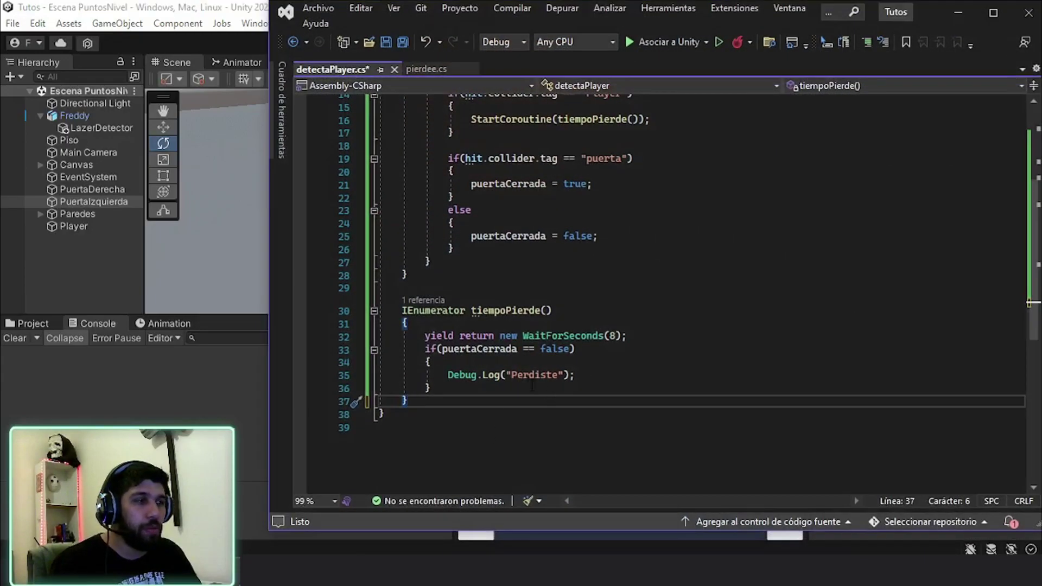
left_click_drag(447, 375, 619, 380)
key("alt+Tab")
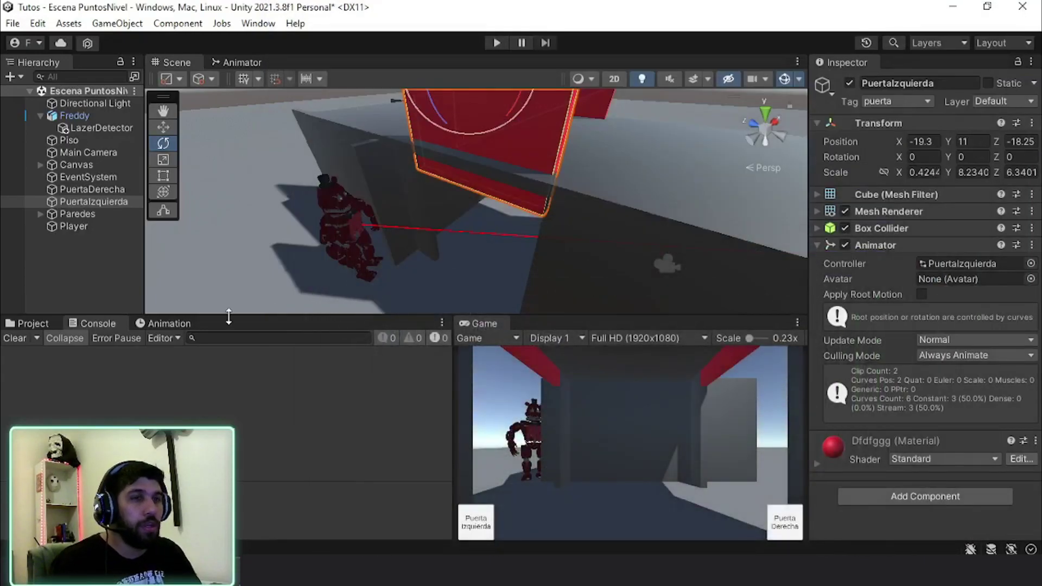
left_click(113, 280)
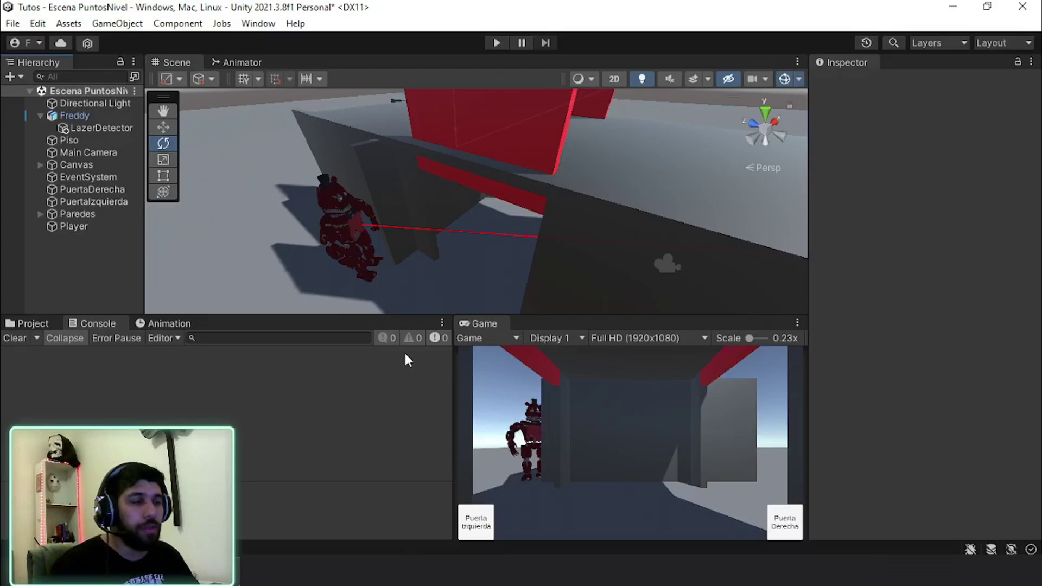
Select Freddy and move him across the floor to a new spot, lowering him slightly.
left_click(40, 115)
left_click(64, 116)
key("w")
left_click_drag(370, 280, 585, 289)
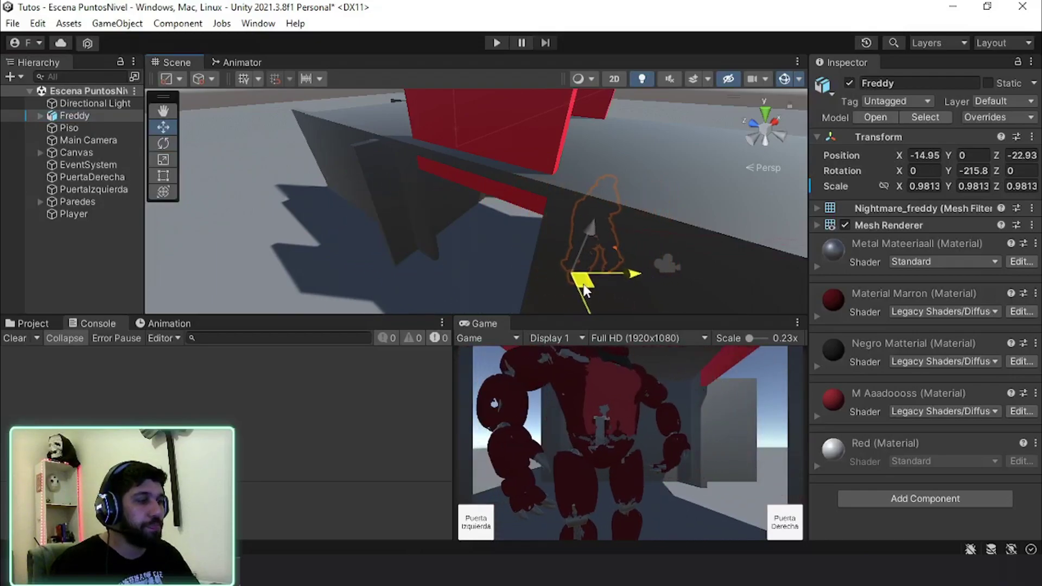
left_click_drag(584, 284, 590, 290)
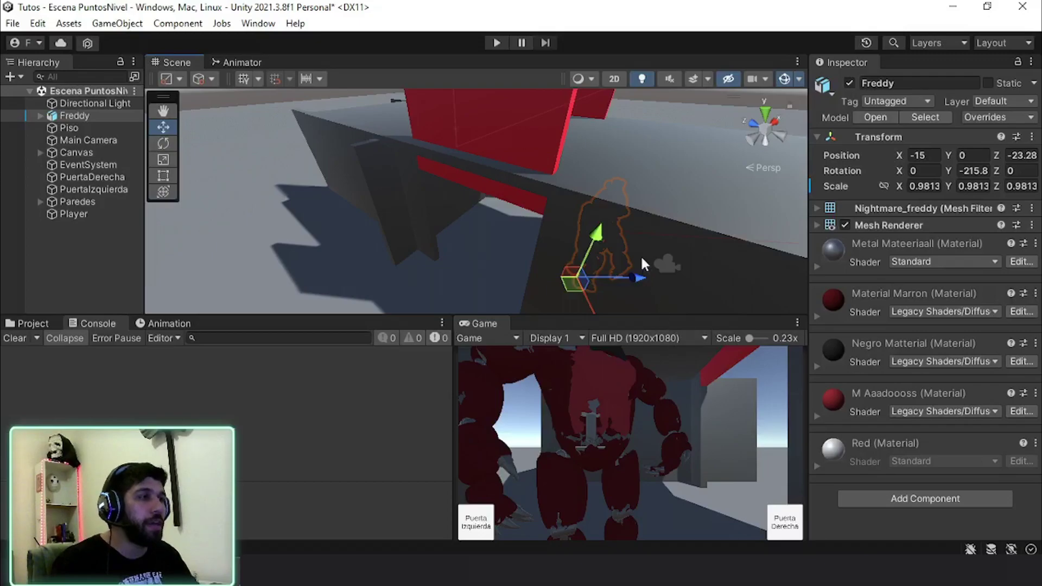
left_click_drag(601, 240, 613, 290)
Turn Freddy to Y rotation -181.5 and place him beside the corridor wall at -21.7, 0.09, -14.04.
key("e")
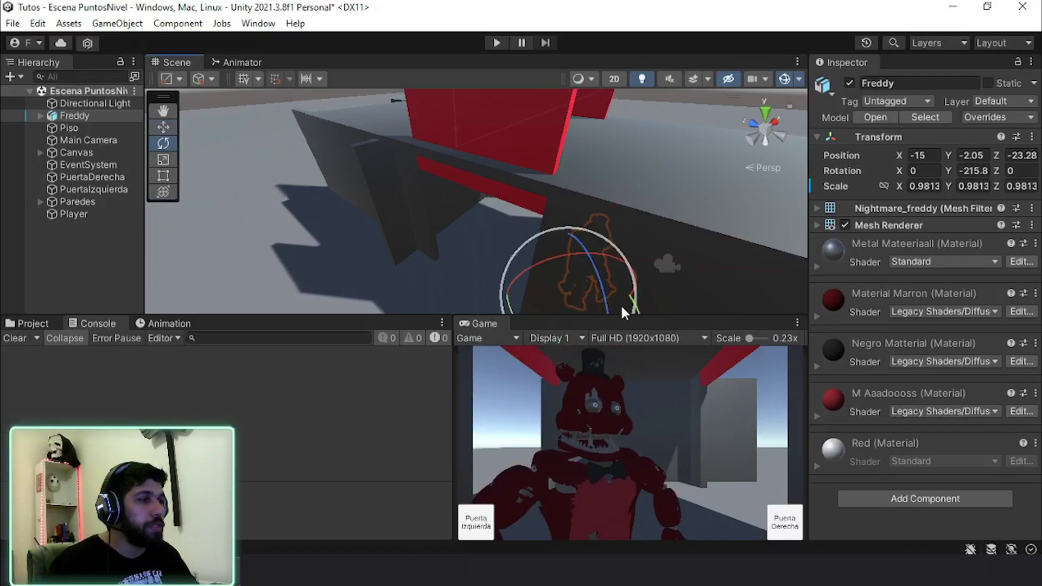
key("f")
left_click_drag(504, 276, 445, 293)
key("w")
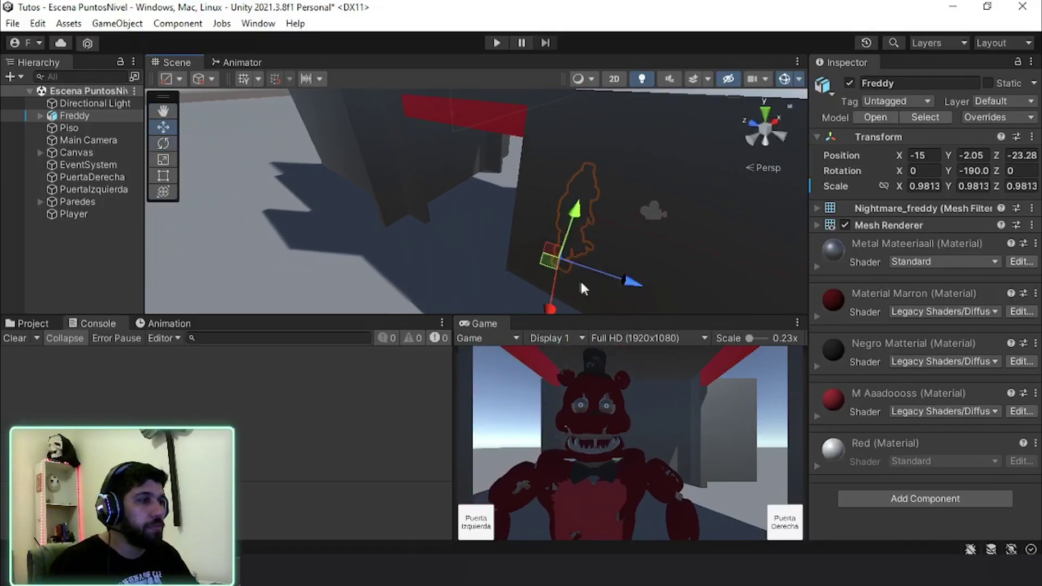
left_click_drag(546, 263, 567, 258)
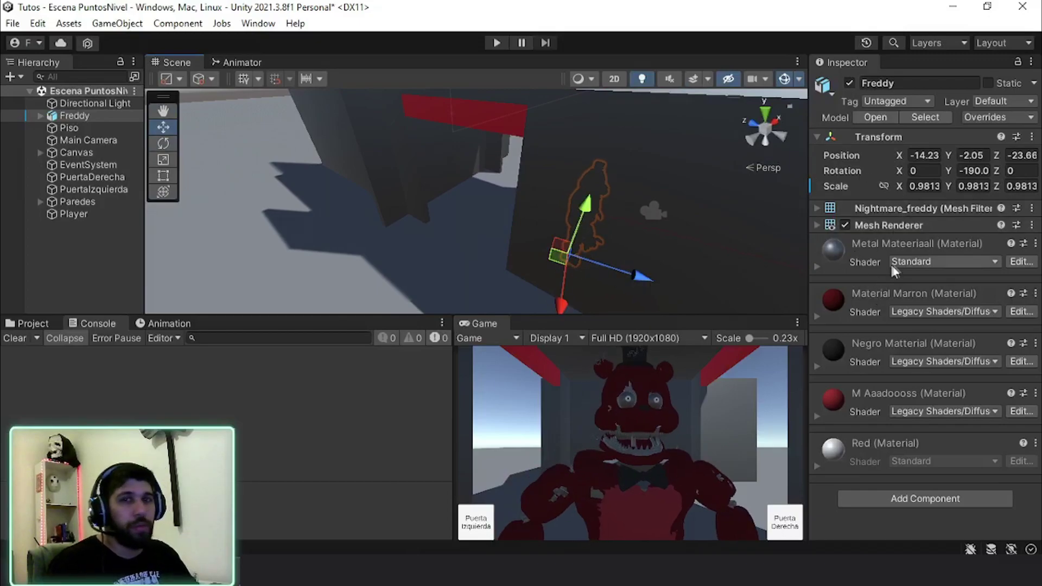
key("e")
mouse_move(600, 245)
left_mouse_down()
mouse_move(621, 267)
mouse_move(597, 246)
left_mouse_up()
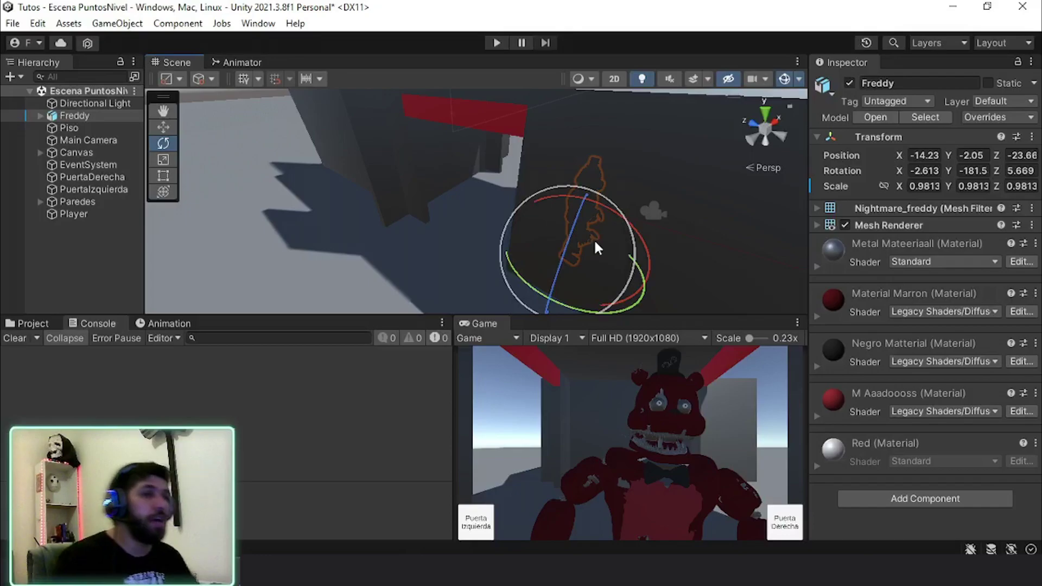
key("w")
left_click_drag(582, 269, 389, 270)
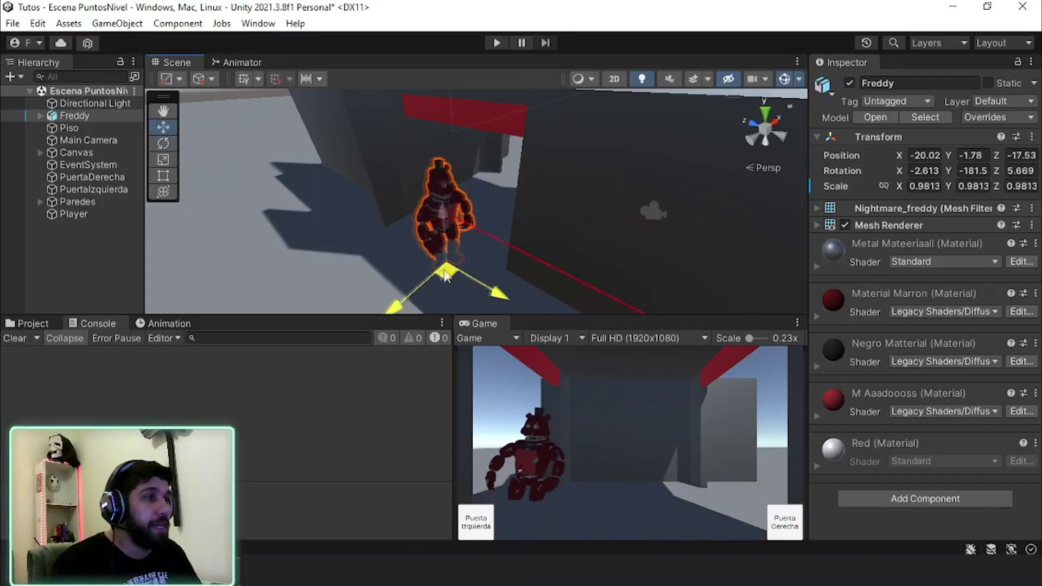
left_click_drag(382, 225, 374, 184)
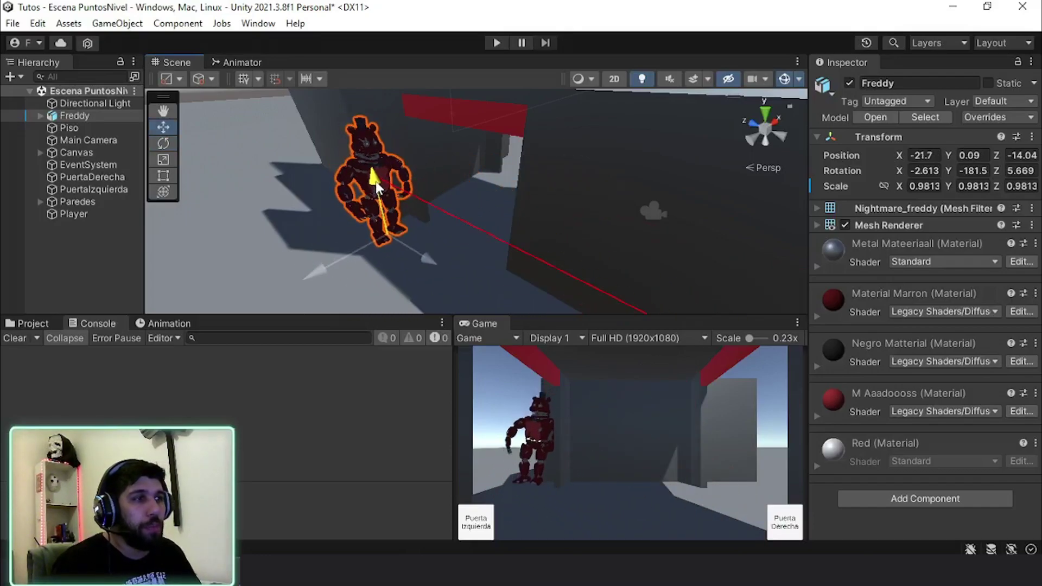